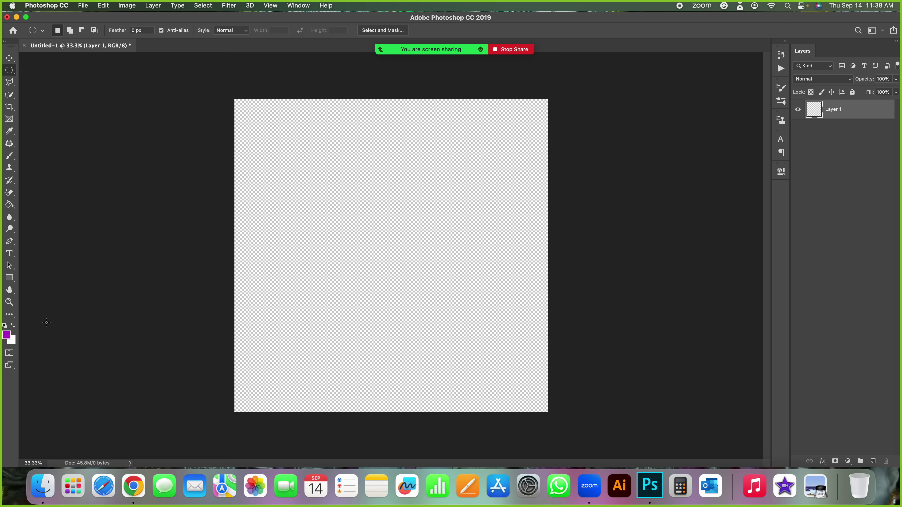
Select the Paint Bucket Tool, after briefly trying the Horizontal Type Tool.
{"action": "left_click", "coordinate": [9, 204]}
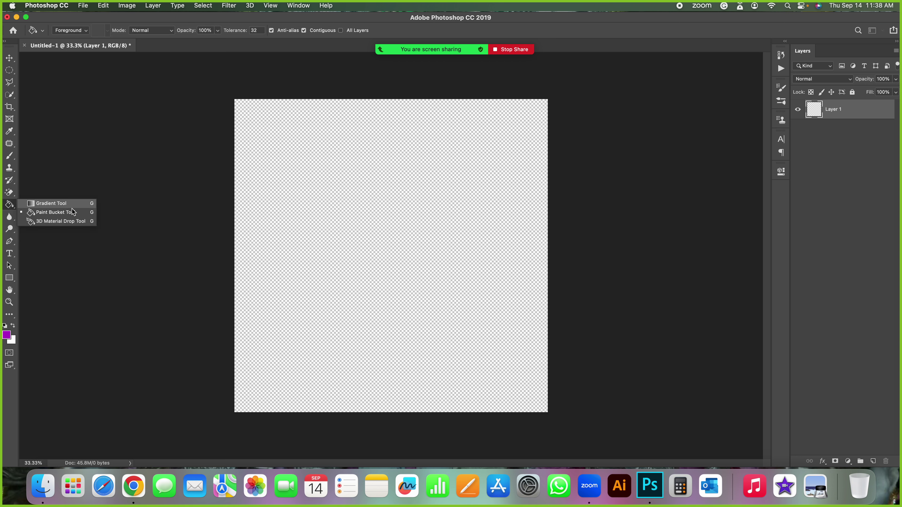
{"action": "left_click", "coordinate": [47, 215]}
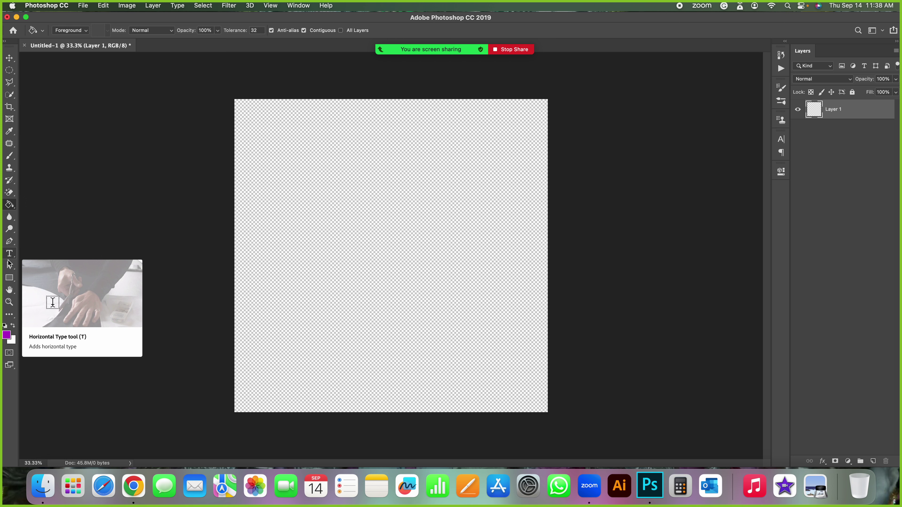
{"action": "left_click_drag", "start_coordinate": [10, 254], "coordinate": [34, 256]}
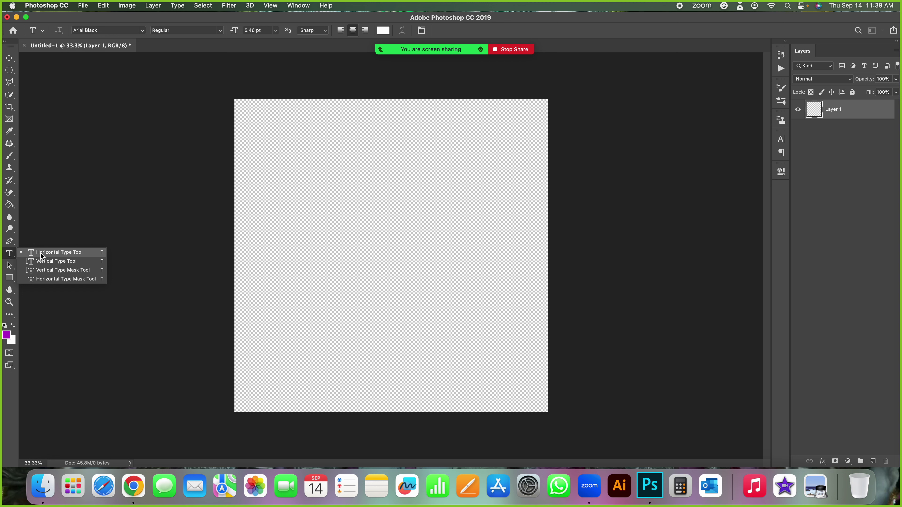
{"action": "left_click", "coordinate": [41, 255]}
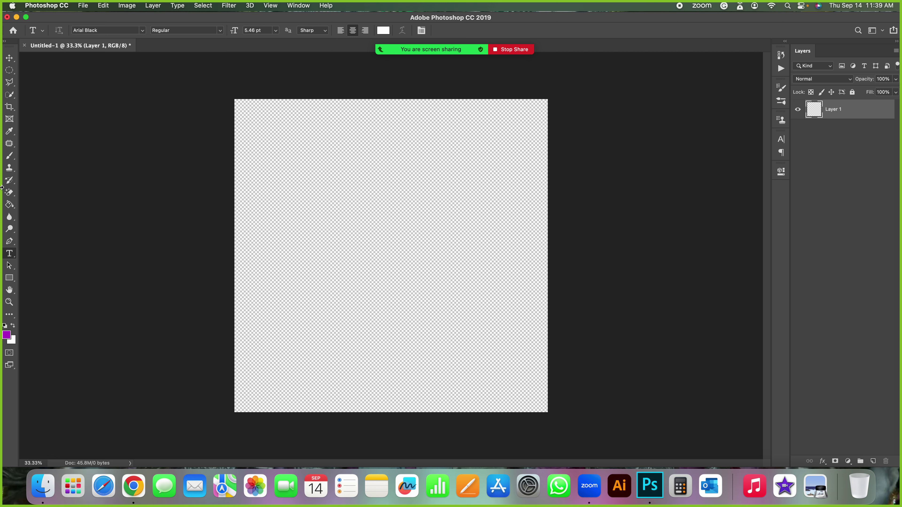
{"action": "left_click", "coordinate": [9, 205]}
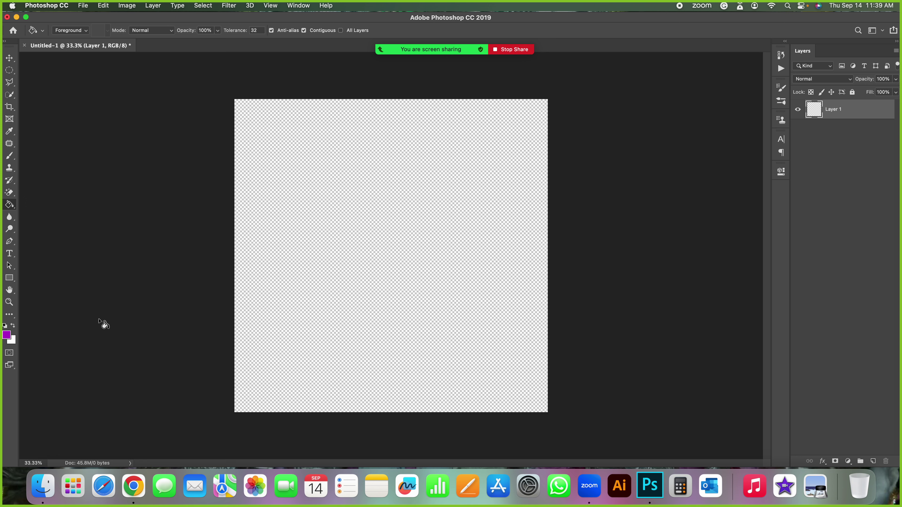
Fill Layer 1 with solid white, add an empty Layer 2, and pick the Type tool.
{"action": "left_click", "coordinate": [12, 326]}
{"action": "left_click", "coordinate": [353, 262]}
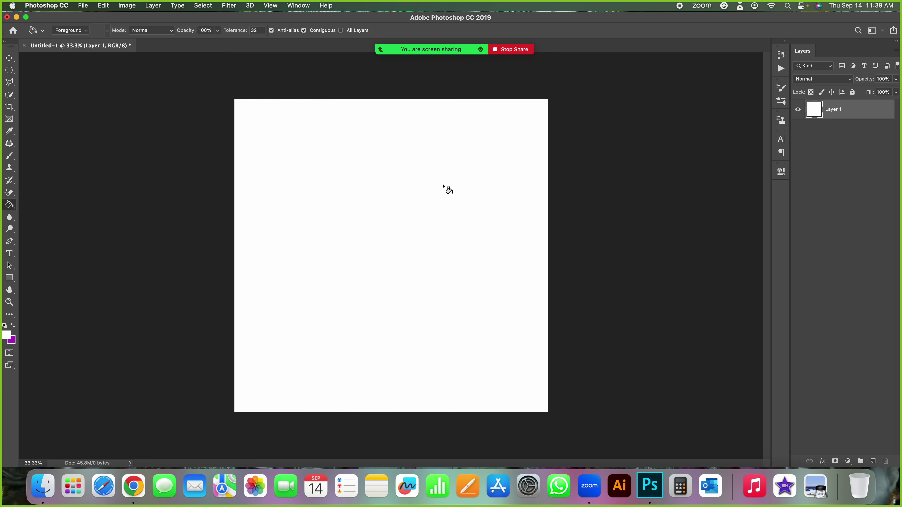
{"action": "left_click", "coordinate": [874, 461]}
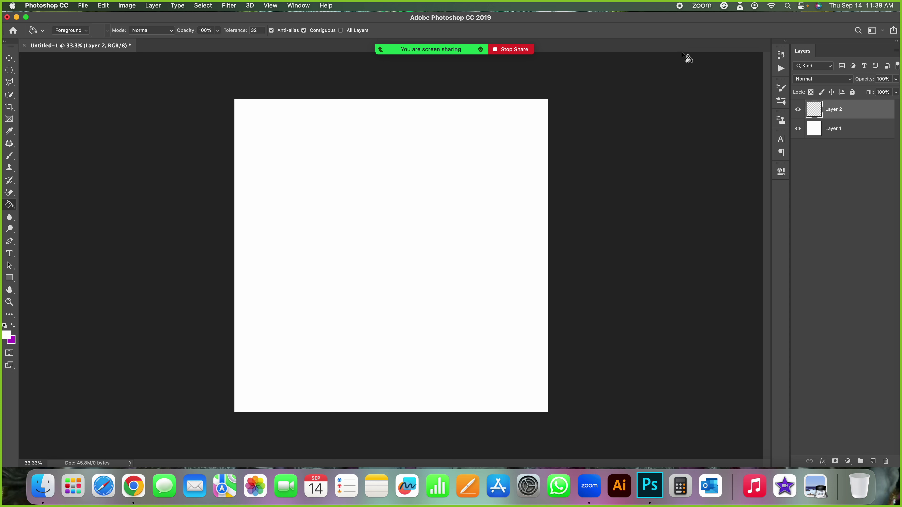
{"action": "left_click", "coordinate": [10, 254]}
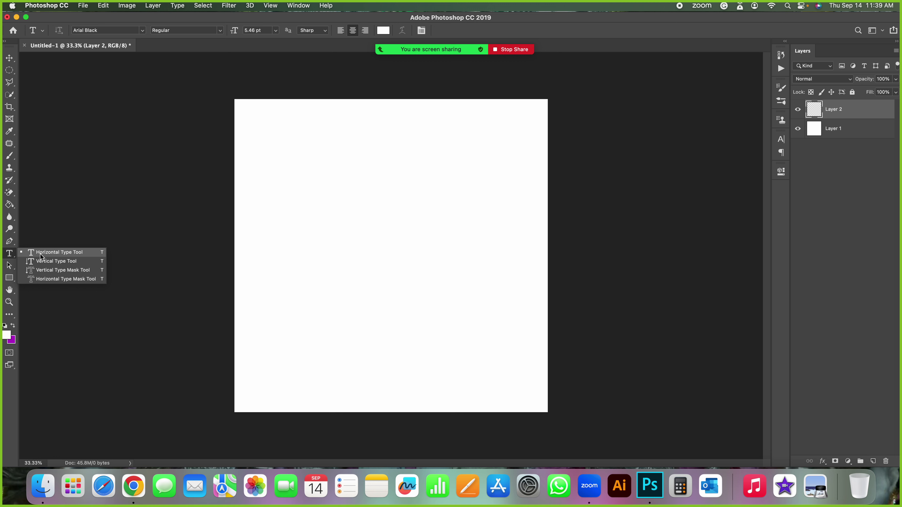
Add 'Lorem Ipsum' in red FF0000 Arial Black at 101.46 pt in the upper canvas.
{"action": "left_click", "coordinate": [41, 253]}
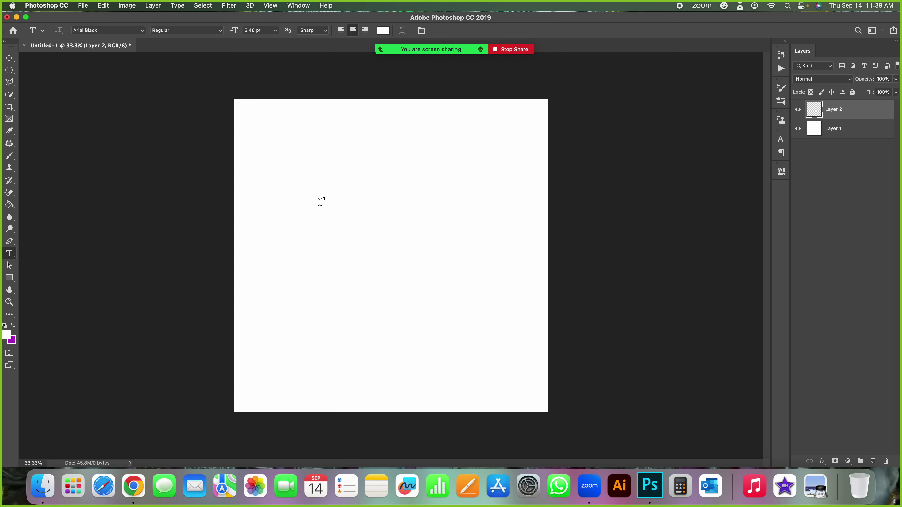
{"action": "left_click", "coordinate": [319, 202]}
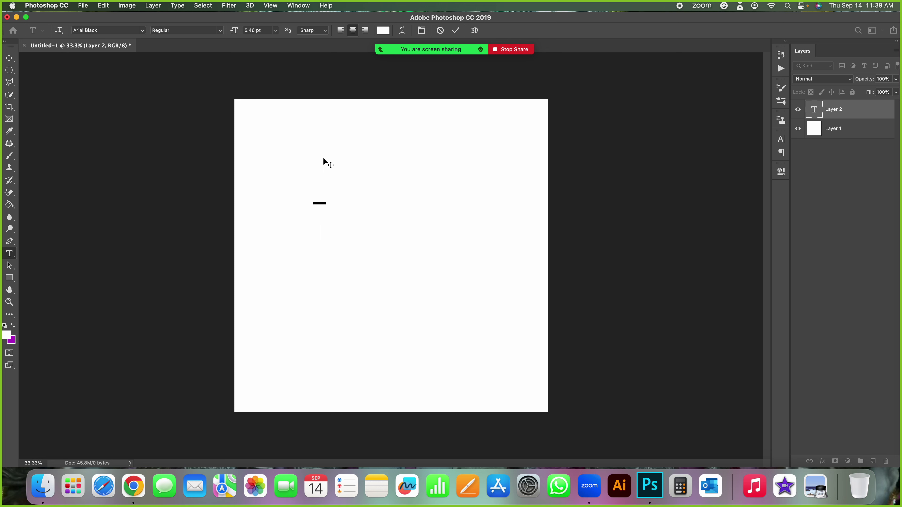
{"action": "mouse_move", "coordinate": [235, 32]}
{"action": "left_mouse_down"}
{"action": "mouse_move", "coordinate": [280, 34]}
{"action": "mouse_move", "coordinate": [325, 149]}
{"action": "mouse_move", "coordinate": [405, 168]}
{"action": "left_mouse_up"}
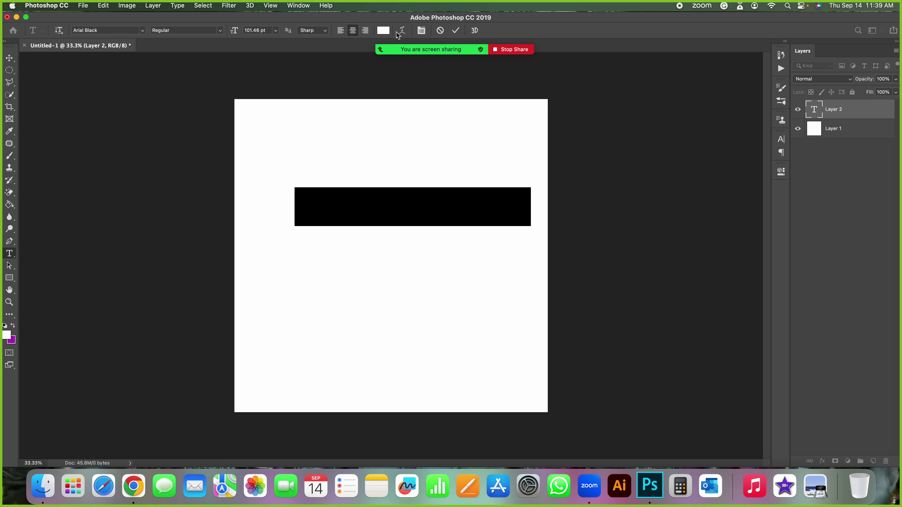
{"action": "left_click", "coordinate": [383, 30]}
{"action": "left_click_drag", "start_coordinate": [677, 231], "coordinate": [729, 193]}
{"action": "left_click", "coordinate": [796, 199]}
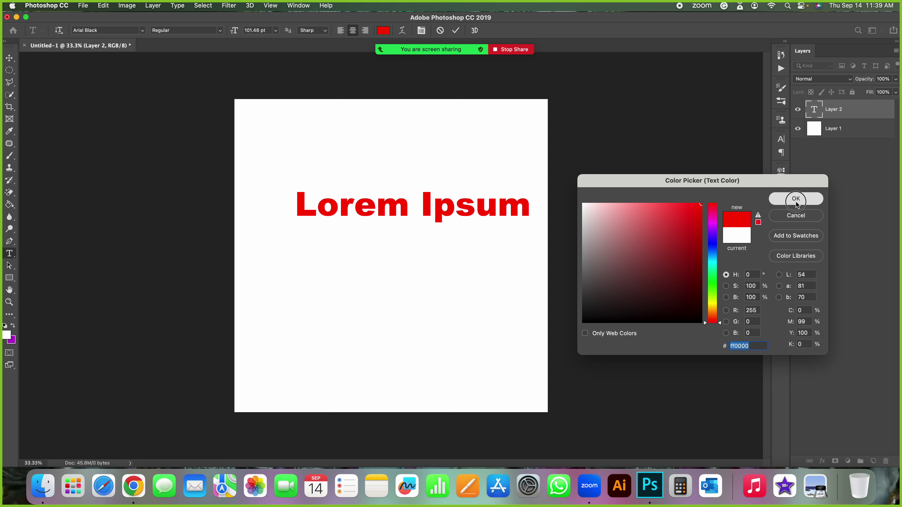
{"action": "left_click", "coordinate": [454, 30]}
{"action": "right_click", "coordinate": [8, 253]}
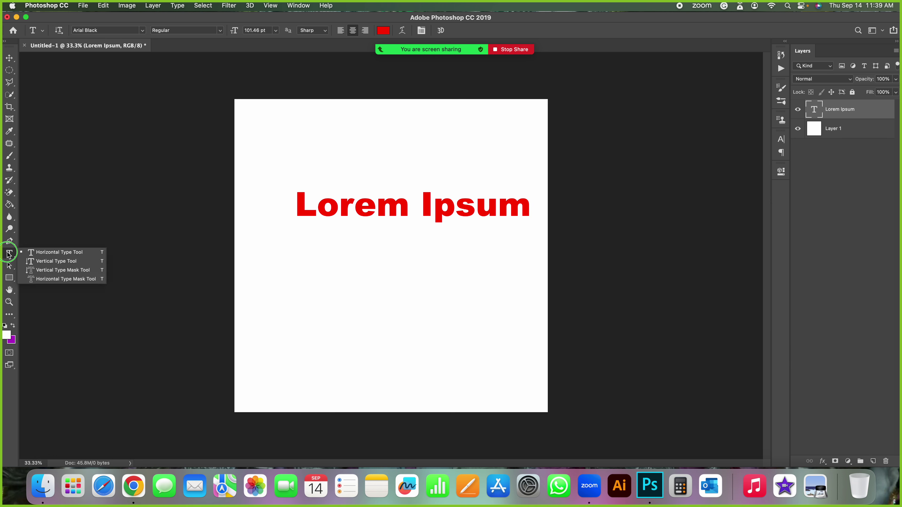
{"action": "left_click", "coordinate": [37, 253]}
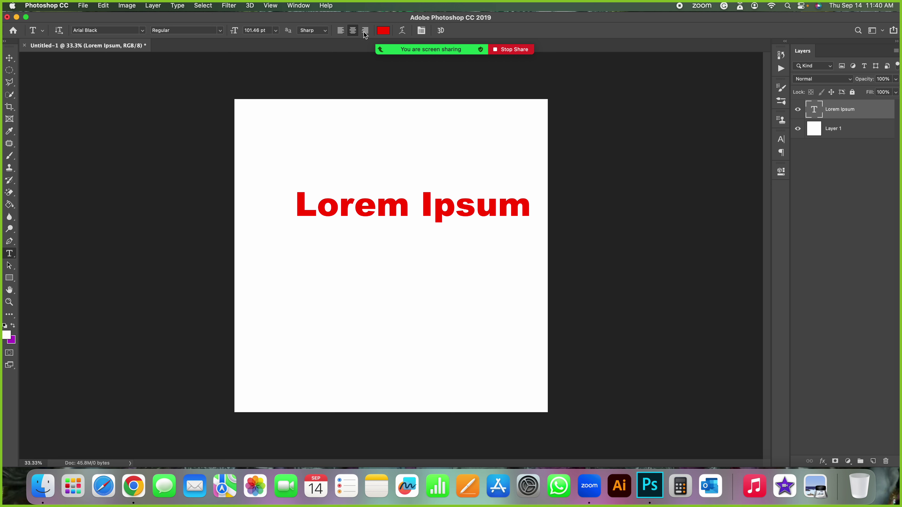
{"action": "mouse_move", "coordinate": [431, 49]}
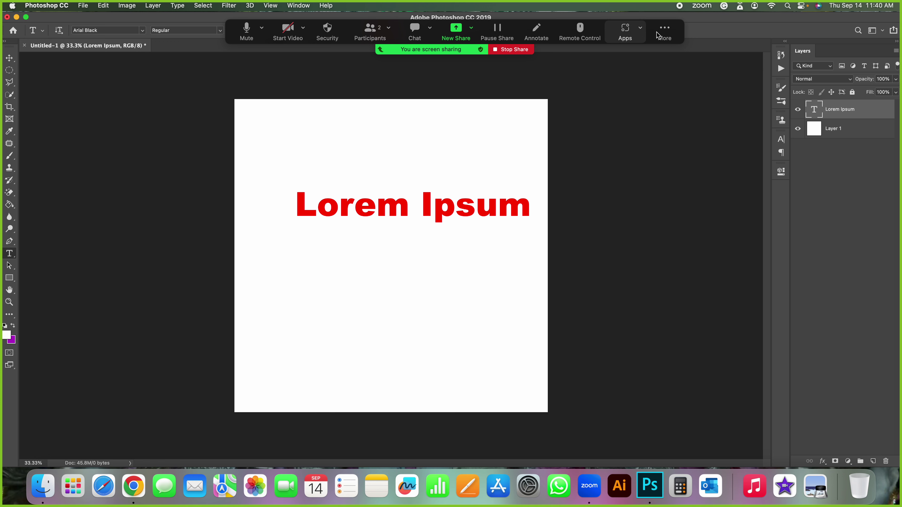
{"action": "left_click", "coordinate": [665, 32]}
{"action": "left_click", "coordinate": [697, 144]}
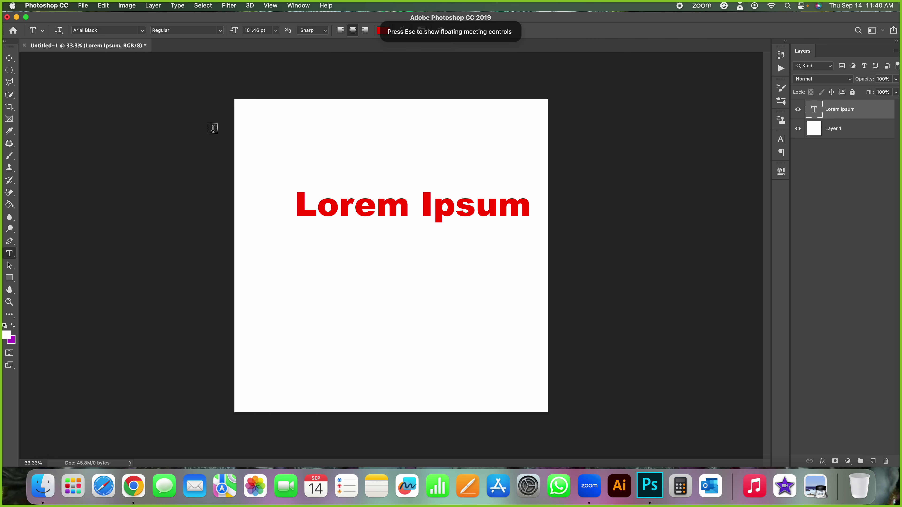
{"action": "left_click", "coordinate": [34, 31]}
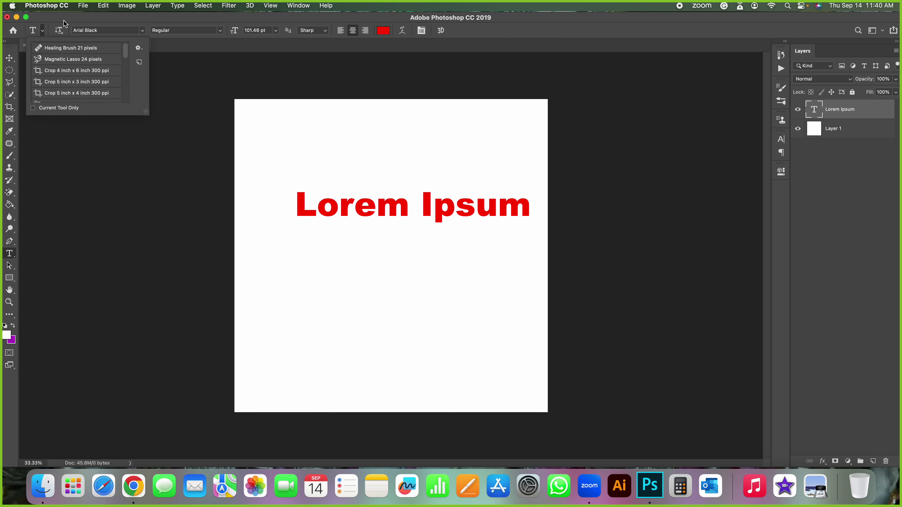
{"action": "left_click", "coordinate": [58, 35]}
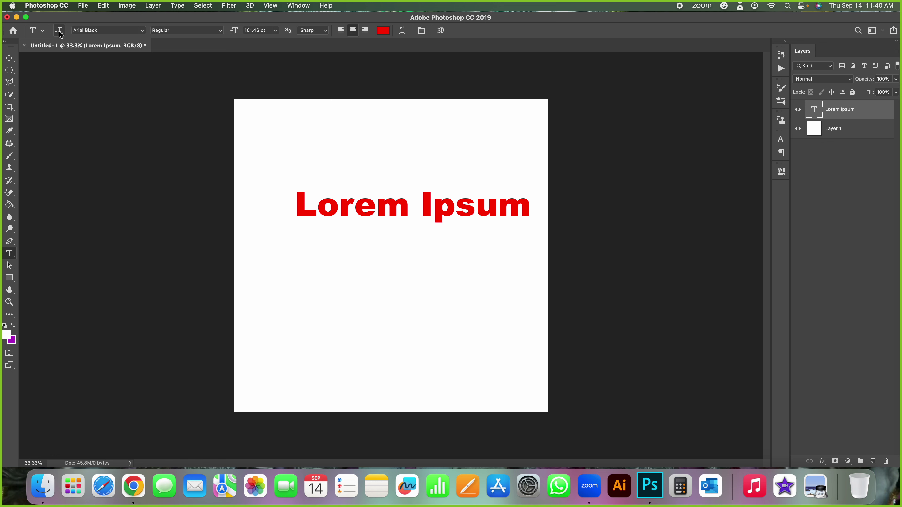
Scale Lorem Ipsum to about 67% (68.12 pt), move it near centre, keeping it horizontal.
{"action": "left_click", "coordinate": [60, 32]}
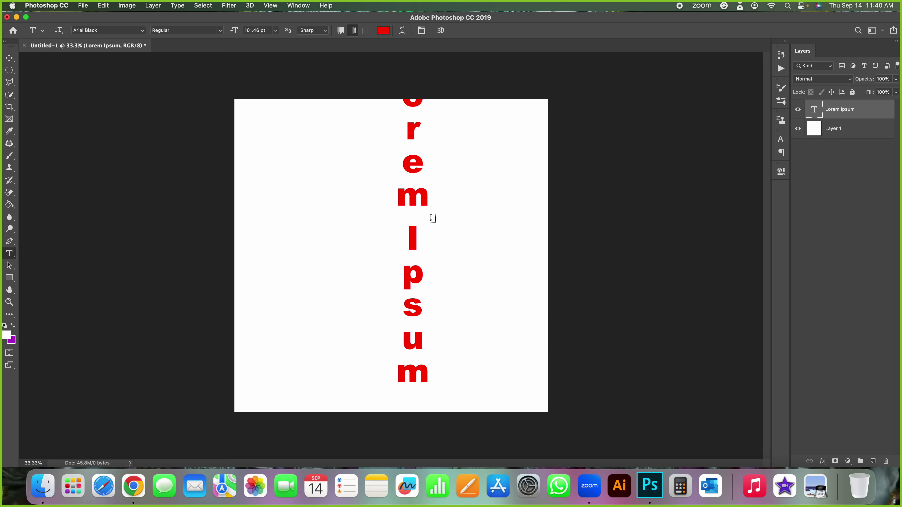
{"action": "key", "text": "ctrl+t"}
{"action": "left_click_drag", "start_coordinate": [413, 157], "coordinate": [413, 191]}
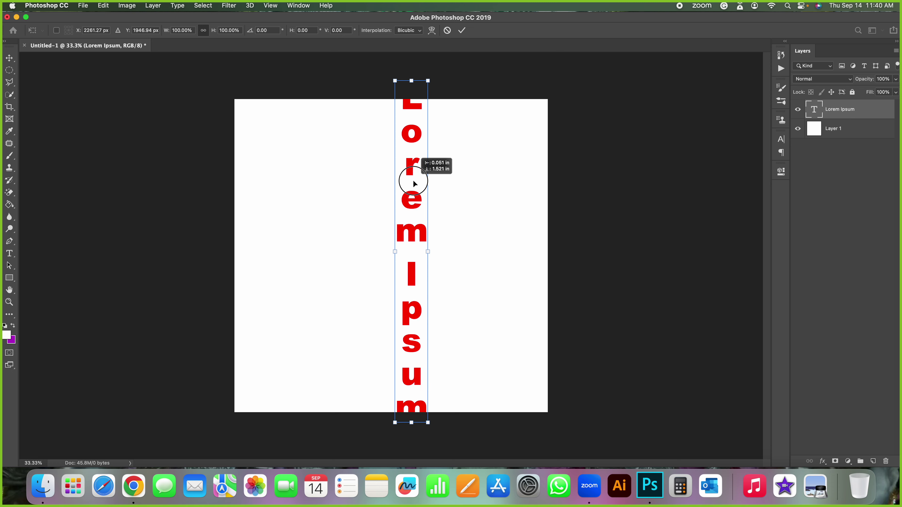
{"action": "mouse_move", "coordinate": [398, 88]}
{"action": "left_mouse_down"}
{"action": "mouse_move", "coordinate": [413, 237]}
{"action": "mouse_move", "coordinate": [392, 172]}
{"action": "mouse_move", "coordinate": [367, 190]}
{"action": "left_mouse_up"}
{"action": "key", "text": "Return"}
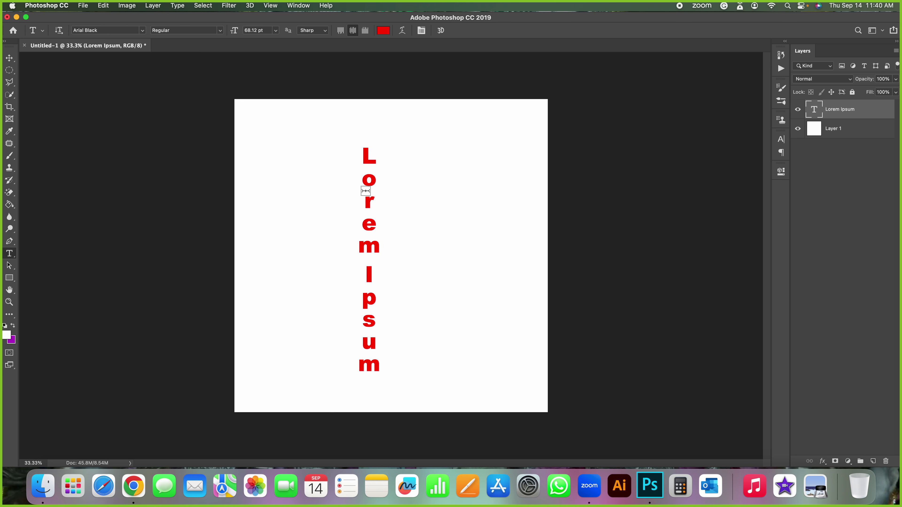
{"action": "left_click", "coordinate": [60, 32]}
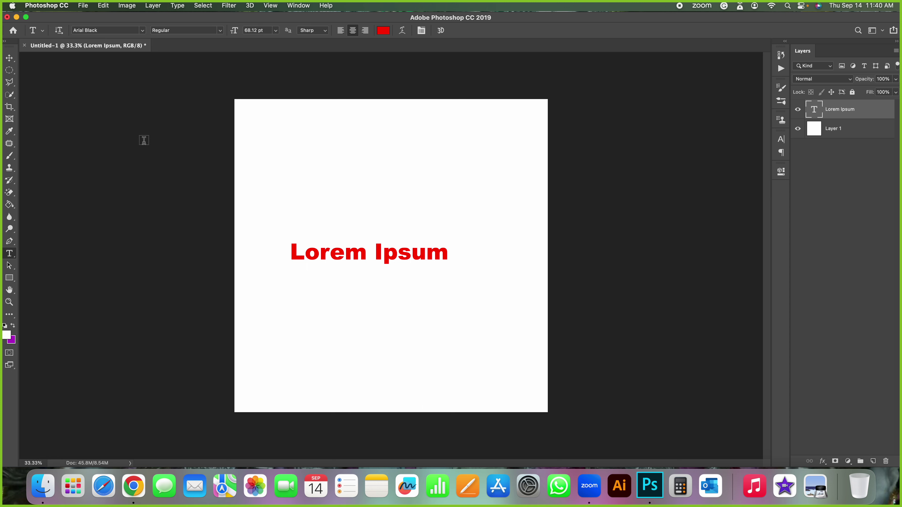
{"action": "left_click", "coordinate": [59, 31]}
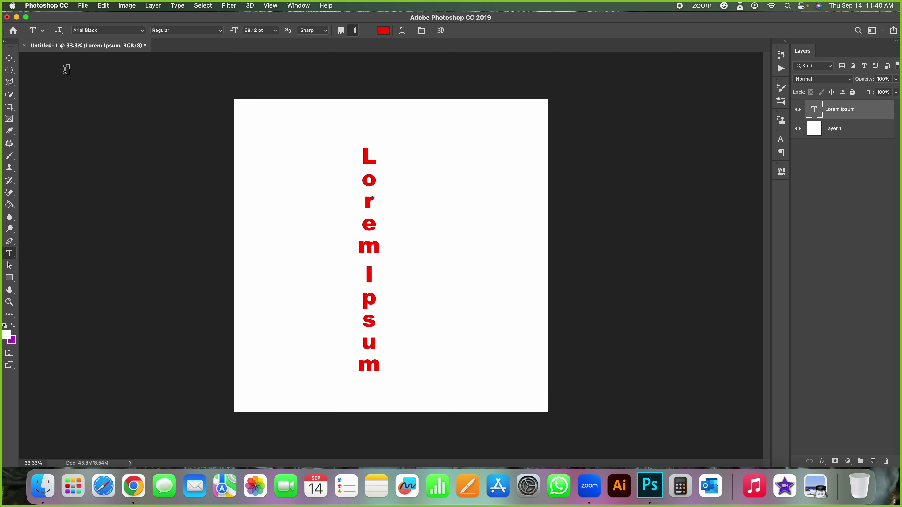
{"action": "left_click", "coordinate": [60, 32]}
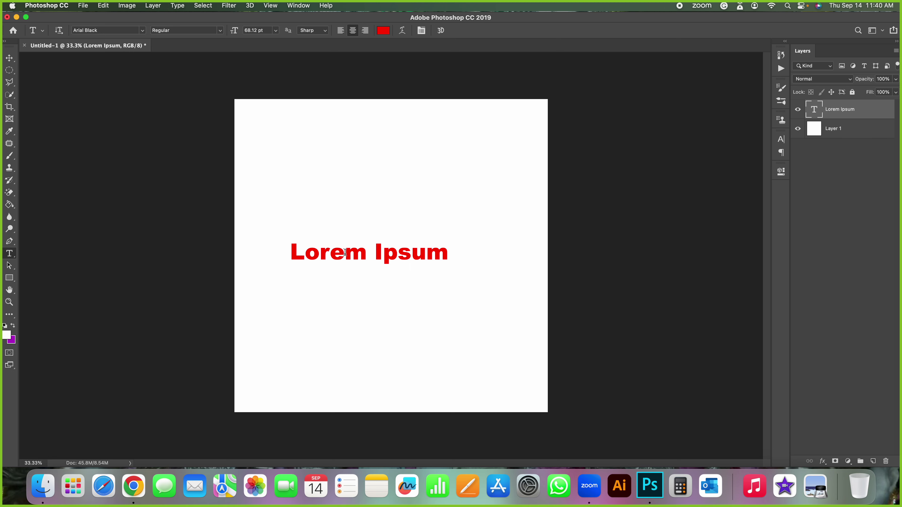
Change Lorem Ipsum's font to Phosphate in the Solid style.
{"action": "left_click", "coordinate": [143, 31]}
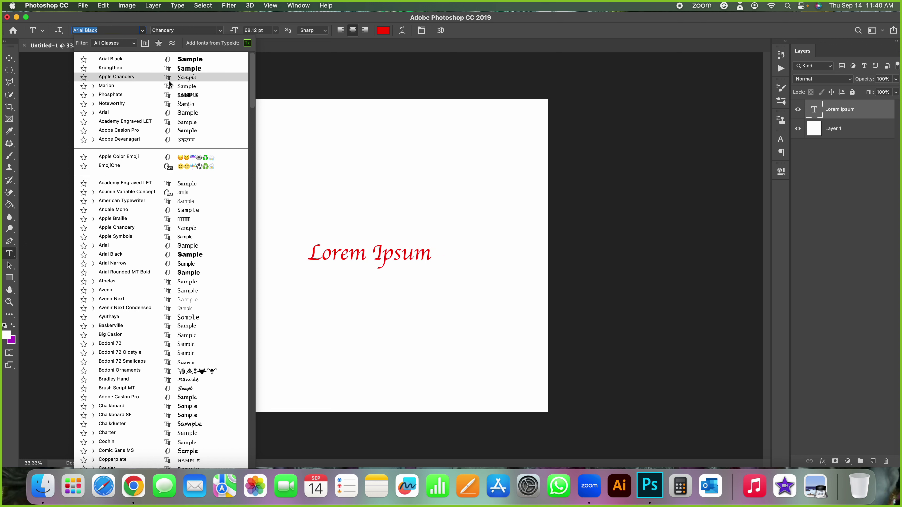
{"action": "left_click", "coordinate": [168, 100]}
{"action": "left_click", "coordinate": [160, 29]}
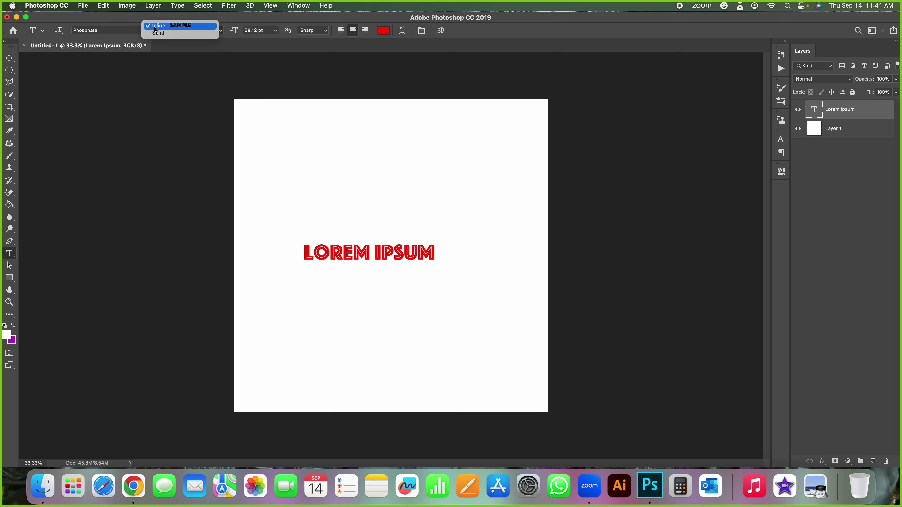
{"action": "left_click", "coordinate": [165, 35]}
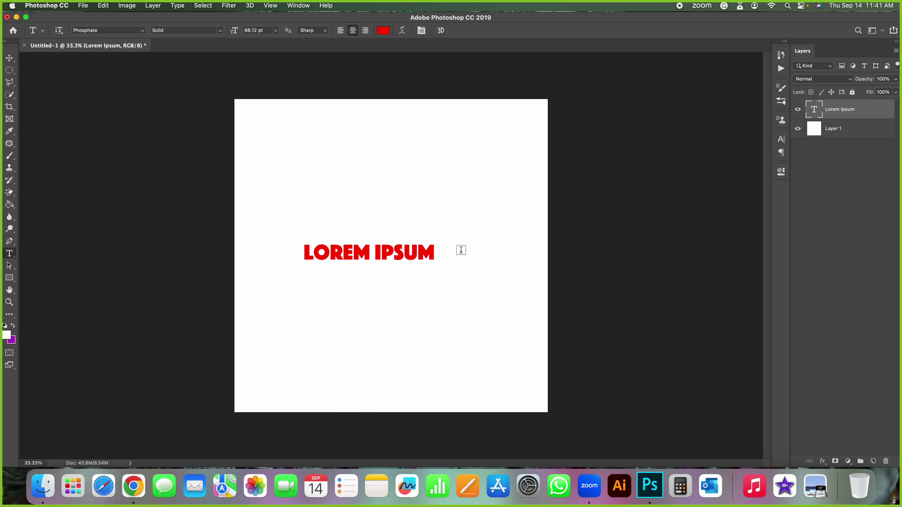
{"action": "key", "text": "super+t"}
Enlarge the text to 123.16 pt, nudge it left, and switch it to Phosphate Inline.
{"action": "left_click_drag", "start_coordinate": [434, 241], "coordinate": [540, 221]}
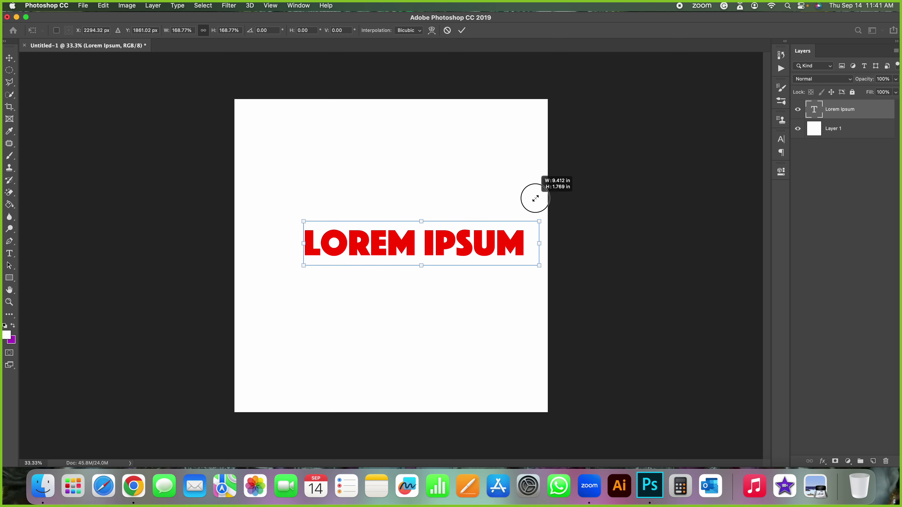
{"action": "left_click_drag", "start_coordinate": [483, 239], "coordinate": [462, 244]}
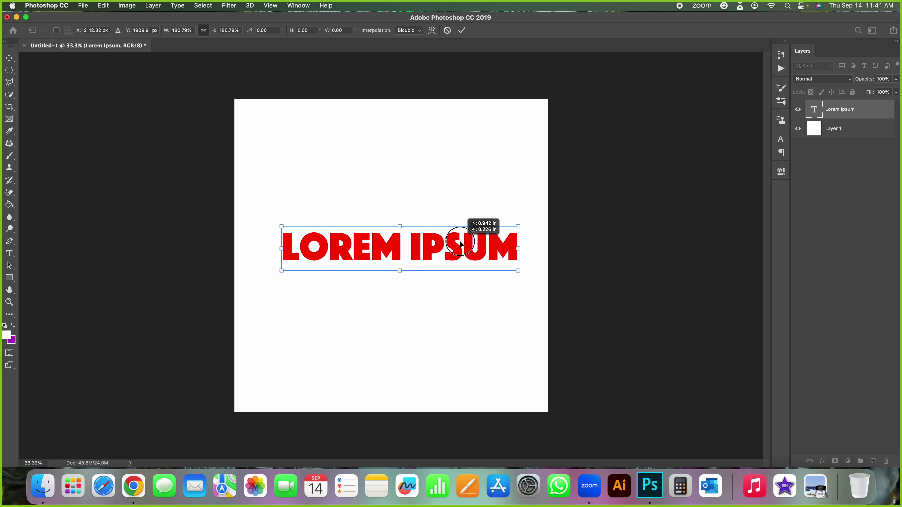
{"action": "key", "text": "Return"}
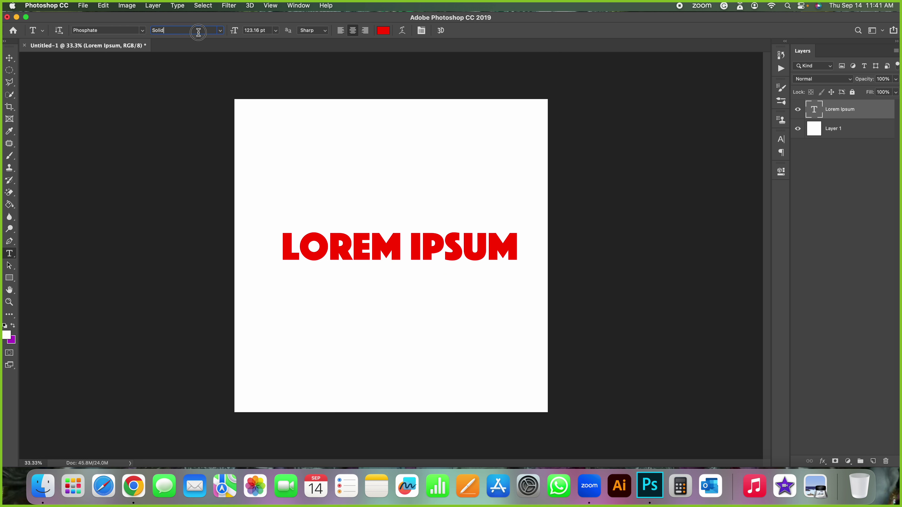
{"action": "left_click", "coordinate": [221, 30]}
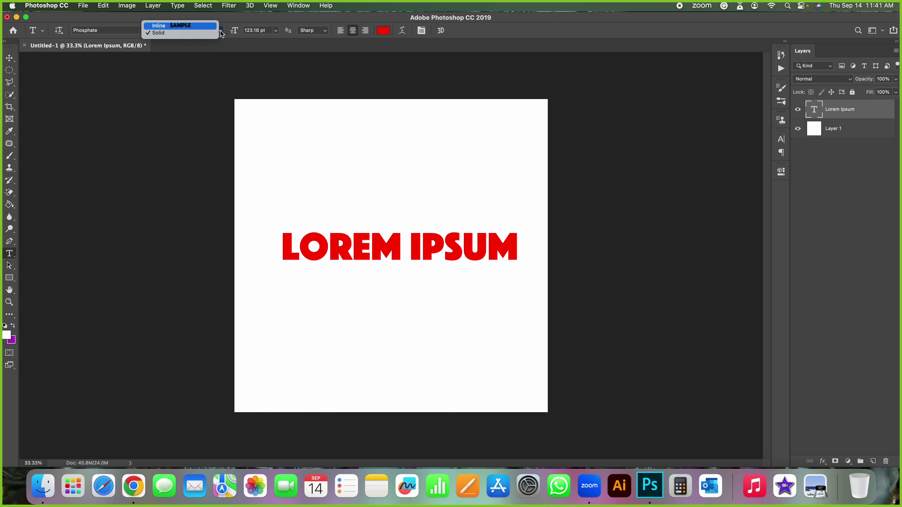
{"action": "left_click", "coordinate": [174, 26]}
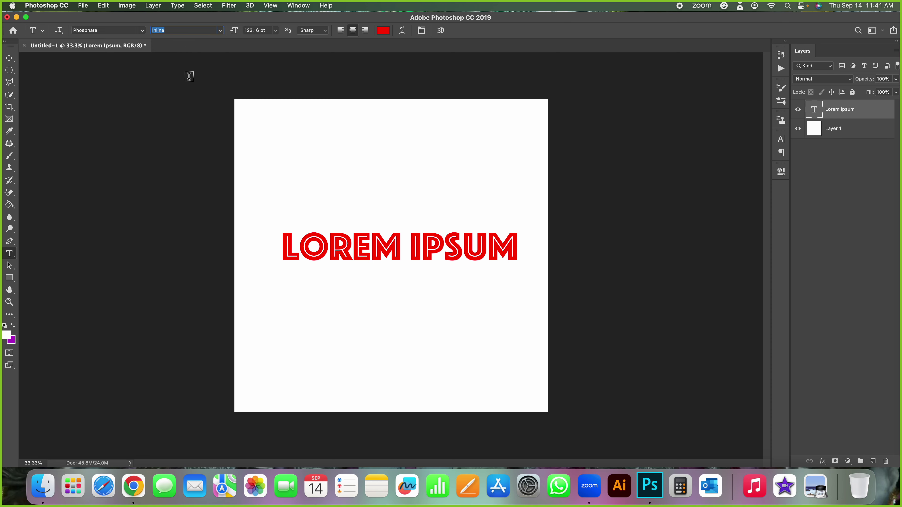
Try LOREM IPSUM in Arial Black, then in Arial Italic.
{"action": "left_click", "coordinate": [142, 31]}
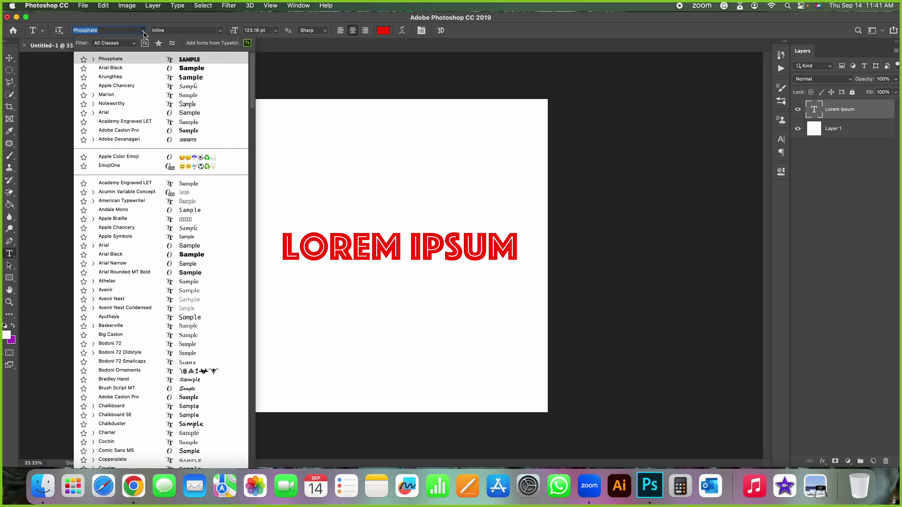
{"action": "left_click", "coordinate": [149, 71]}
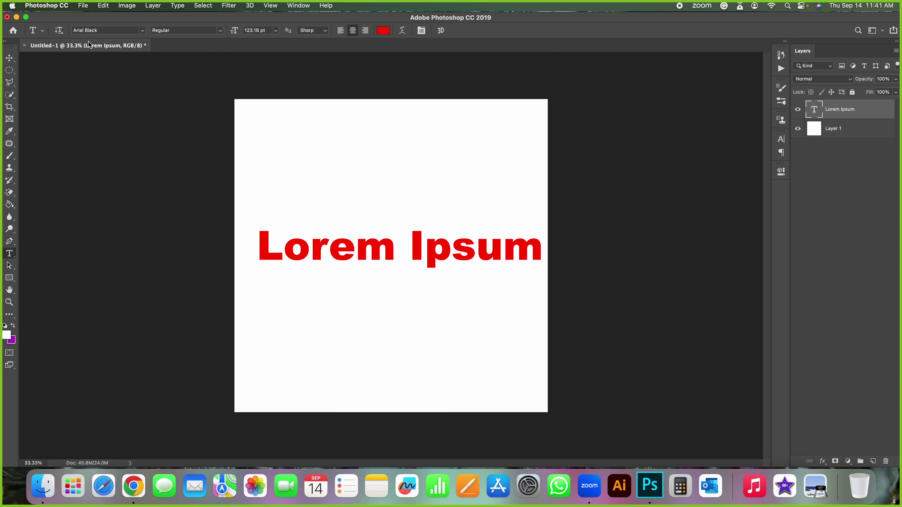
{"action": "left_click", "coordinate": [220, 31]}
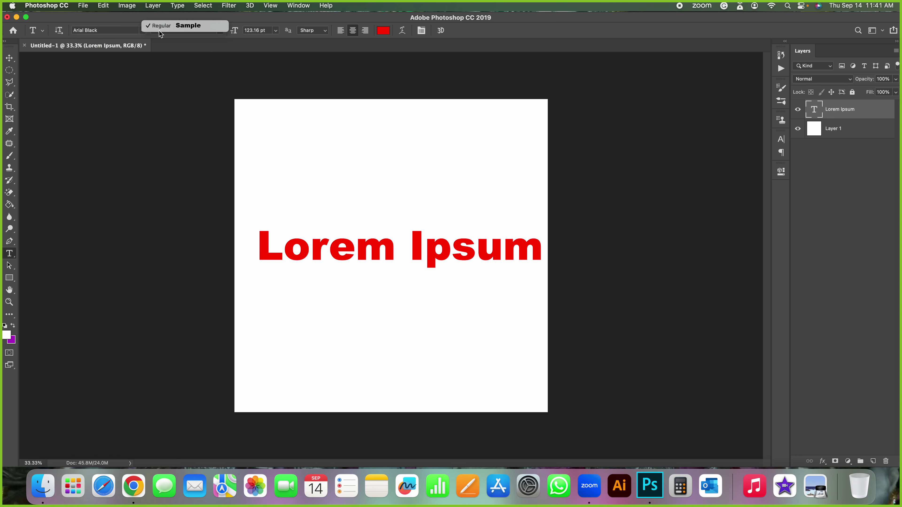
{"action": "left_click", "coordinate": [166, 31]}
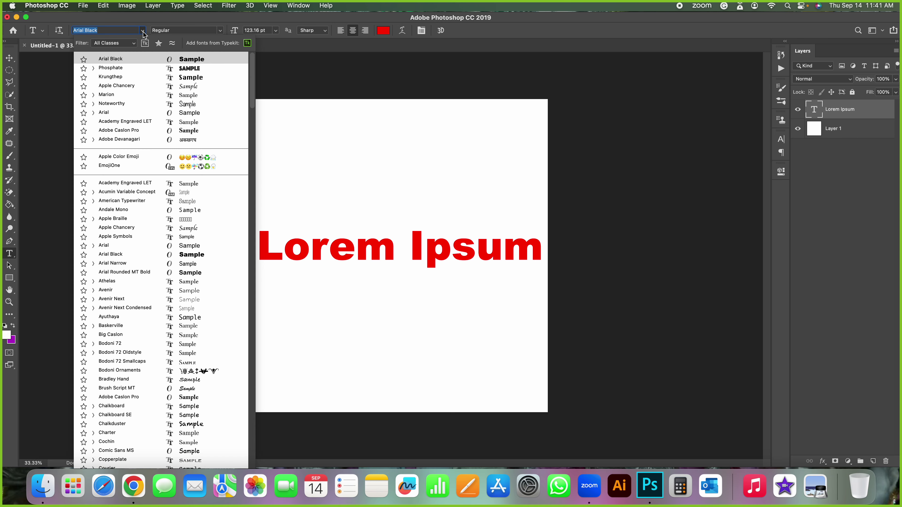
{"action": "left_click", "coordinate": [137, 246]}
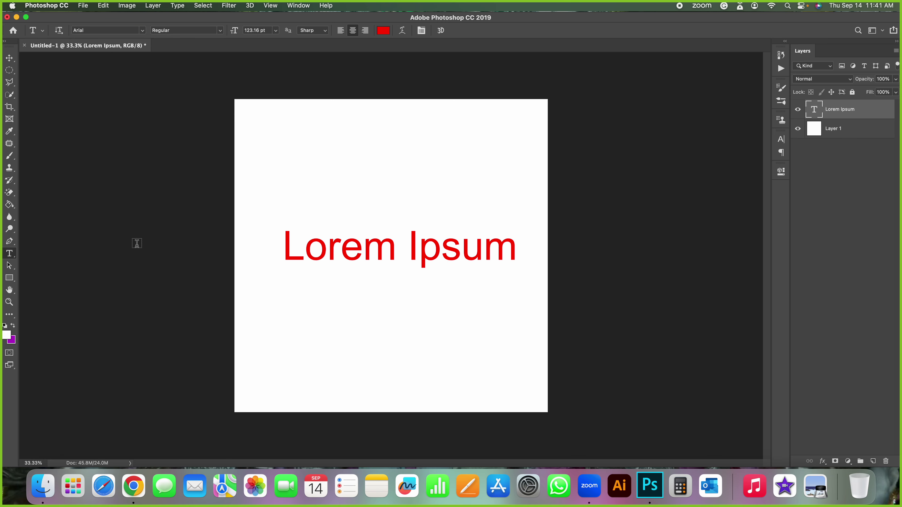
{"action": "left_click", "coordinate": [220, 31]}
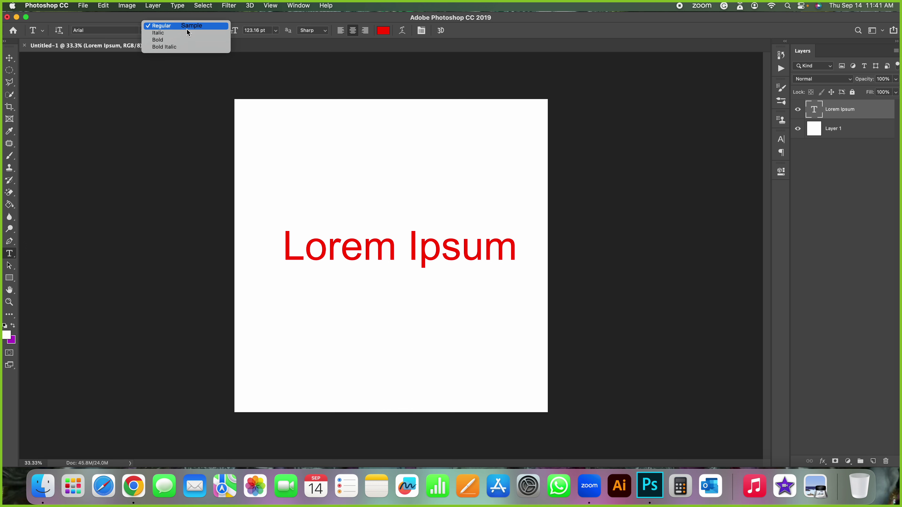
{"action": "left_click", "coordinate": [171, 32]}
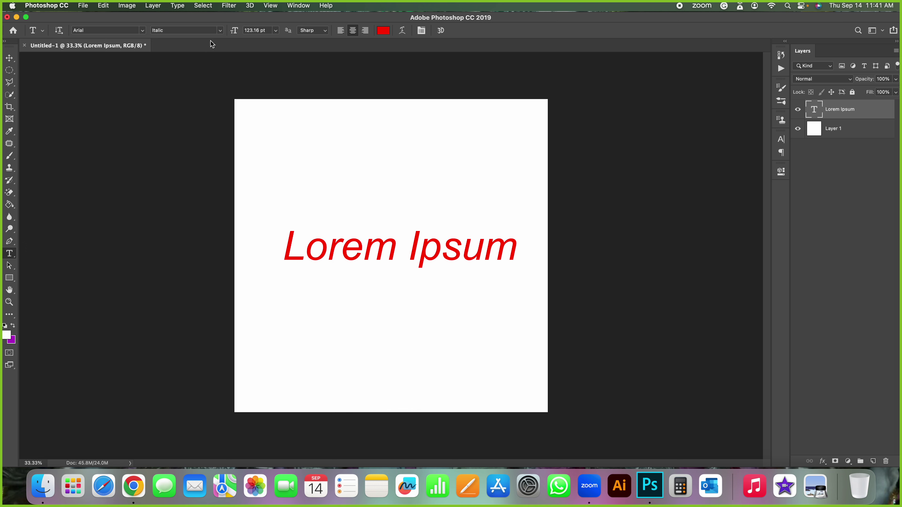
Try Arial Bold, Bold Italic and Regular, then return the text to Phosphate Inline.
{"action": "left_click", "coordinate": [220, 32]}
{"action": "left_click", "coordinate": [199, 41]}
{"action": "left_click", "coordinate": [221, 31]}
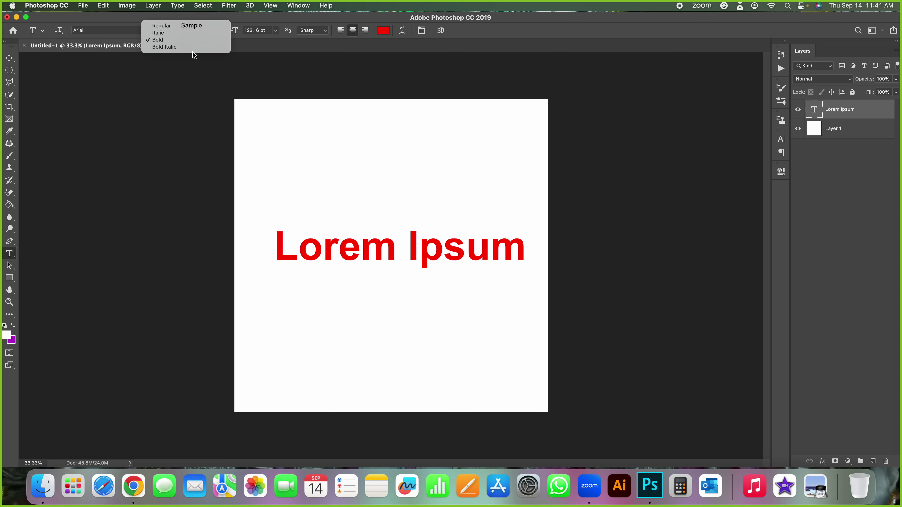
{"action": "key", "text": "Escape"}
{"action": "key", "text": "Down"}
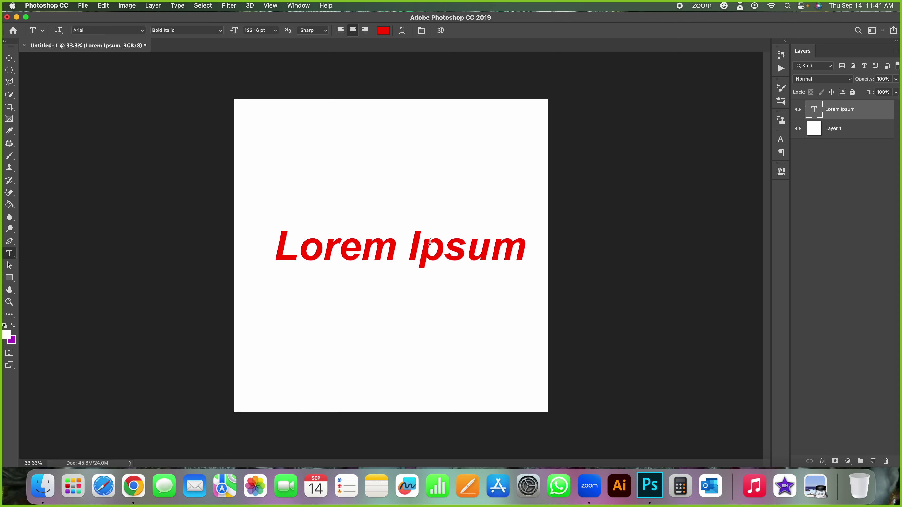
{"action": "left_click", "coordinate": [222, 31]}
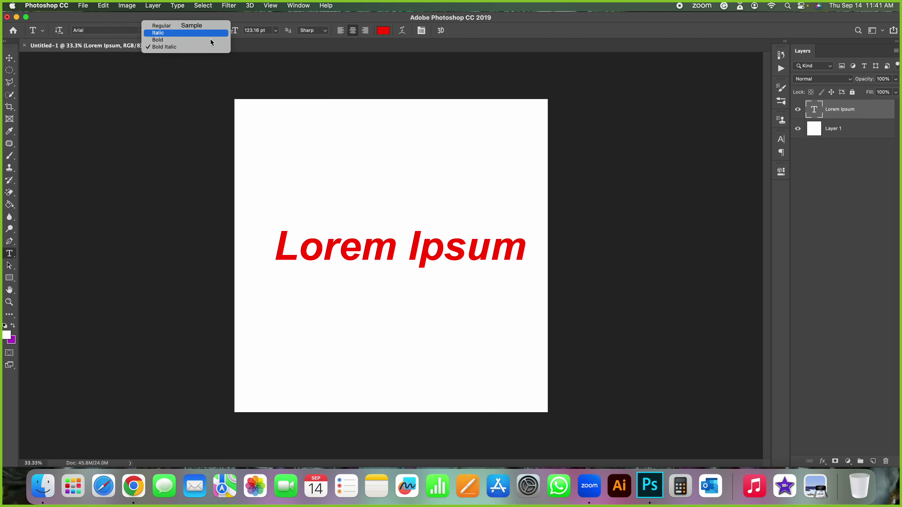
{"action": "left_click", "coordinate": [189, 28]}
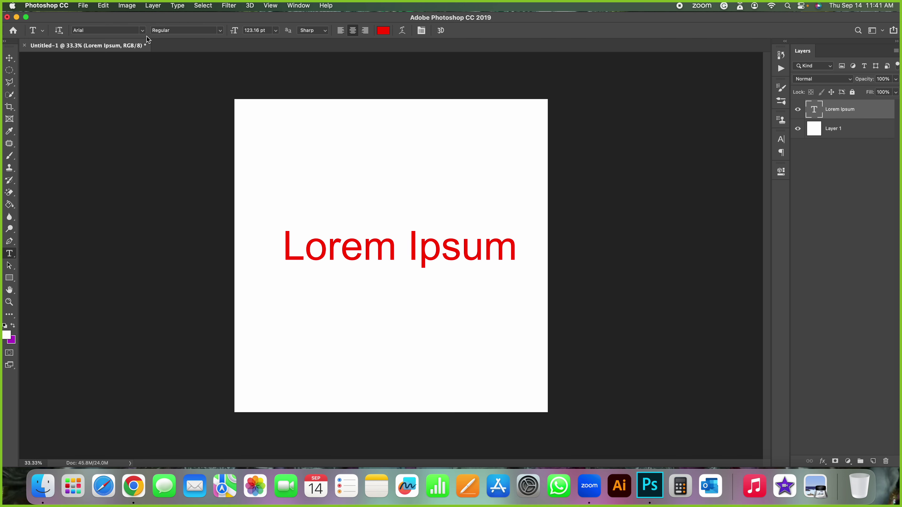
{"action": "left_click", "coordinate": [143, 30]}
{"action": "left_click", "coordinate": [131, 77]}
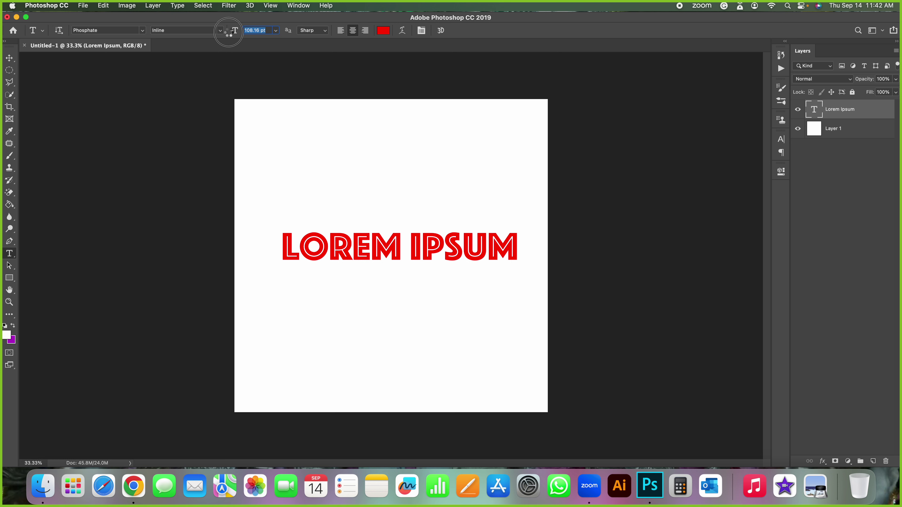
Scrub LOREM IPSUM's size down small, then adjust it to about 141 pt to fit the canvas.
{"action": "left_click_drag", "start_coordinate": [237, 34], "coordinate": [231, 34]}
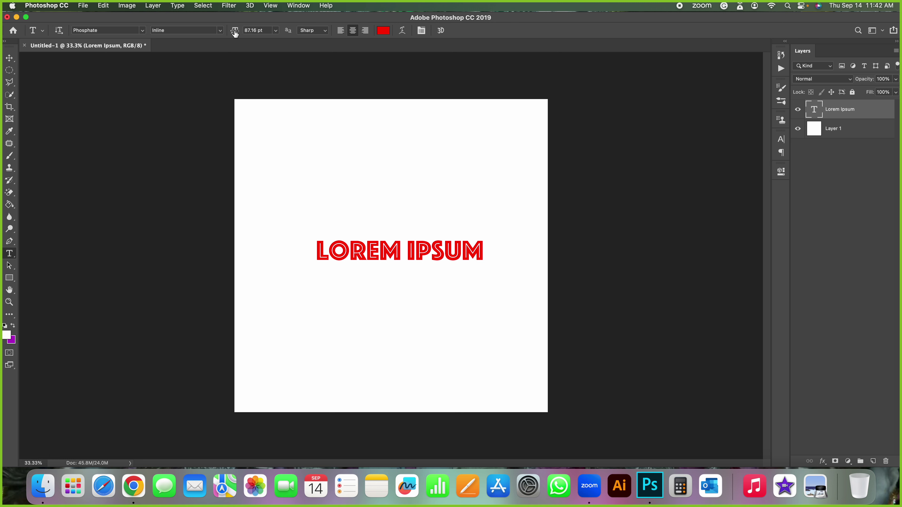
{"action": "left_click_drag", "start_coordinate": [234, 32], "coordinate": [207, 32]}
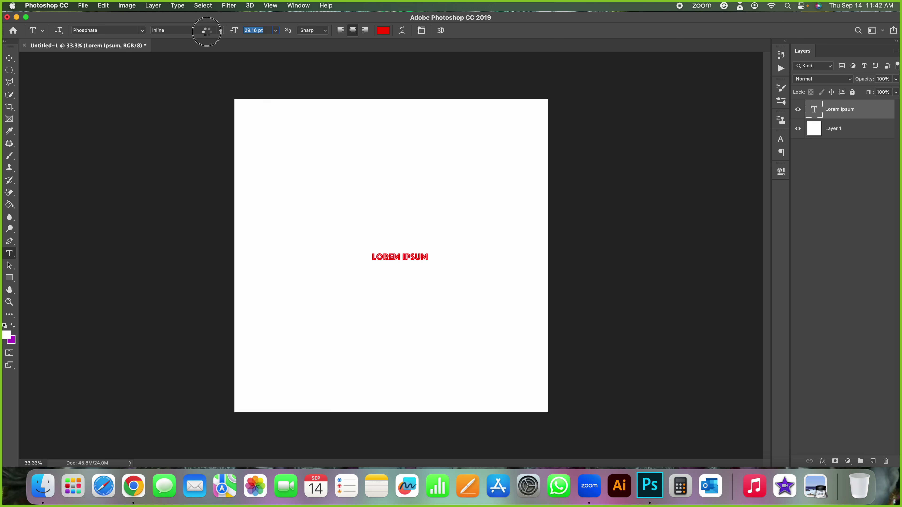
{"action": "mouse_move", "coordinate": [207, 31]}
{"action": "left_mouse_down"}
{"action": "mouse_move", "coordinate": [187, 32]}
{"action": "mouse_move", "coordinate": [274, 32]}
{"action": "mouse_move", "coordinate": [261, 32]}
{"action": "left_mouse_up"}
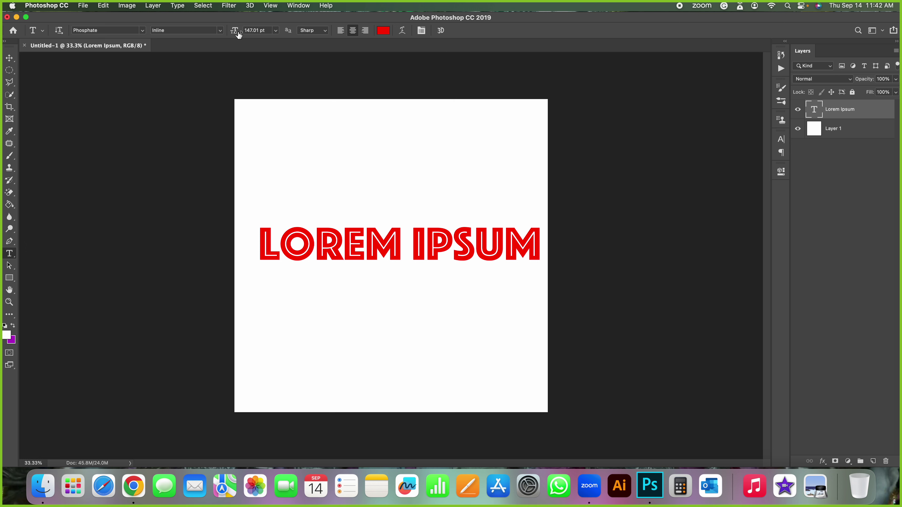
{"action": "left_click", "coordinate": [267, 30]}
{"action": "key", "text": "Up"}
{"action": "key", "text": "Up"}
{"action": "key", "text": "Up"}
{"action": "key", "text": "Up"}
{"action": "key", "text": "Up"}
{"action": "key", "text": "Up"}
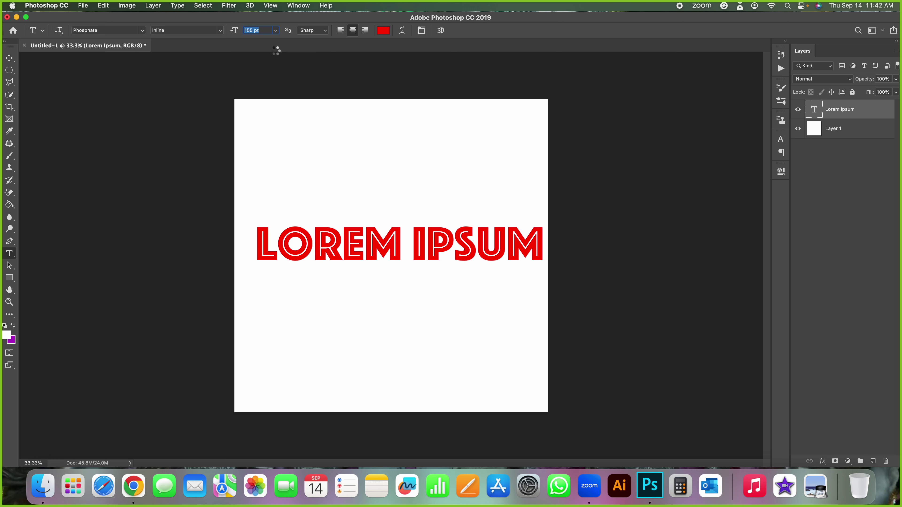
{"action": "key", "text": "Up"}
{"action": "key", "text": "Up"}
{"action": "key", "text": "Up"}
{"action": "key", "text": "Up"}
{"action": "key", "text": "Up"}
{"action": "key", "text": "Up"}
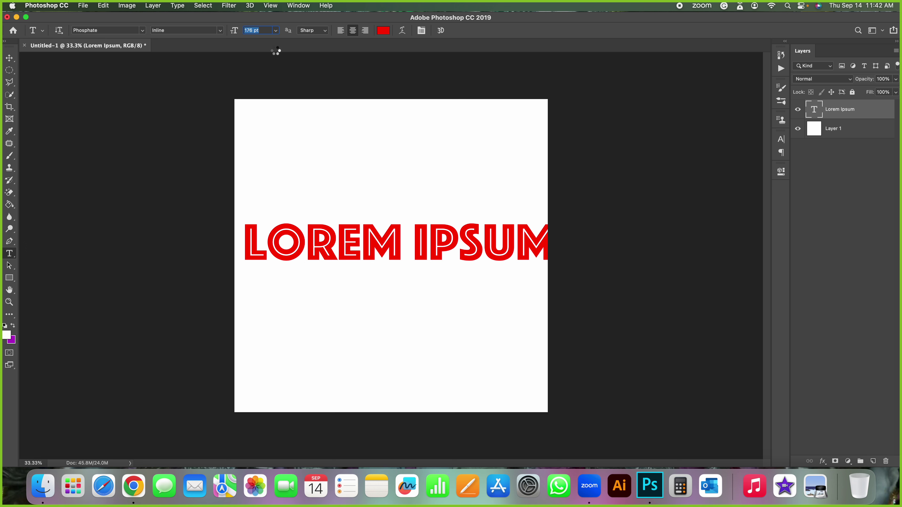
{"action": "key", "text": "Down"}
{"action": "key", "text": "Down"}
{"action": "key", "text": "Down"}
{"action": "key", "text": "Down"}
{"action": "key", "text": "Down"}
{"action": "key", "text": "Down"}
{"action": "key", "text": "Down"}
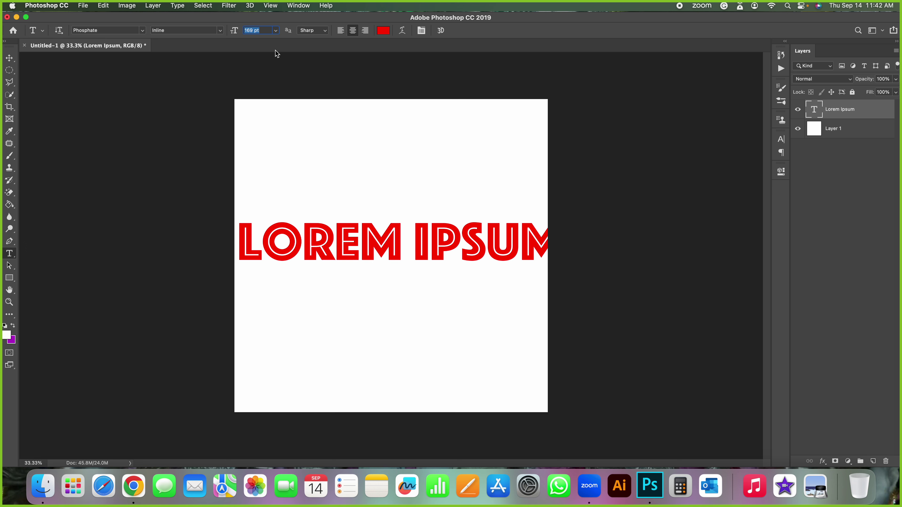
{"action": "key", "text": "Down"}
{"action": "key", "text": "Down"}
{"action": "key", "text": "Down"}
{"action": "key", "text": "Down"}
{"action": "key", "text": "Down"}
{"action": "key", "text": "Down"}
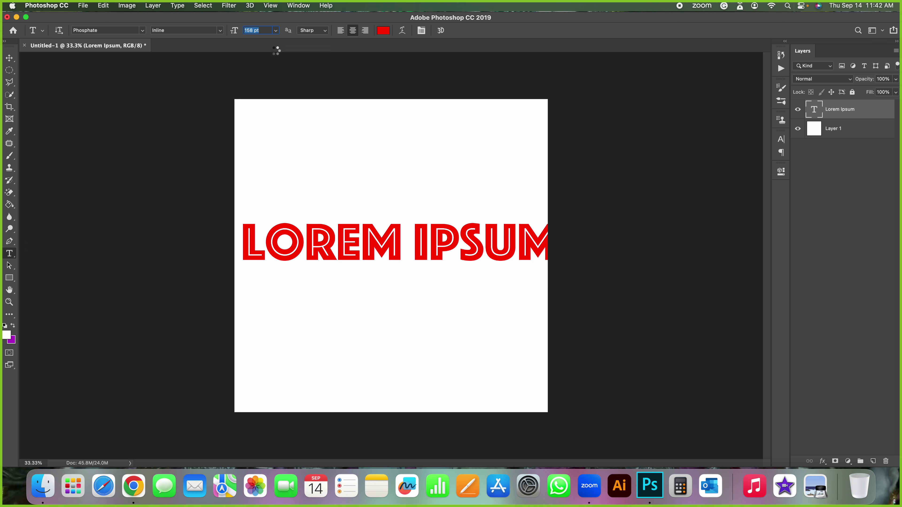
{"action": "key", "text": "Down"}
{"action": "key", "text": "Down"}
{"action": "key", "text": "Down"}
{"action": "key", "text": "Down"}
{"action": "key", "text": "Down"}
{"action": "key", "text": "Down"}
{"action": "key", "text": "Down"}
{"action": "key", "text": "Down"}
{"action": "key", "text": "Down"}
{"action": "key", "text": "Down"}
{"action": "key", "text": "Down"}
{"action": "key", "text": "Down"}
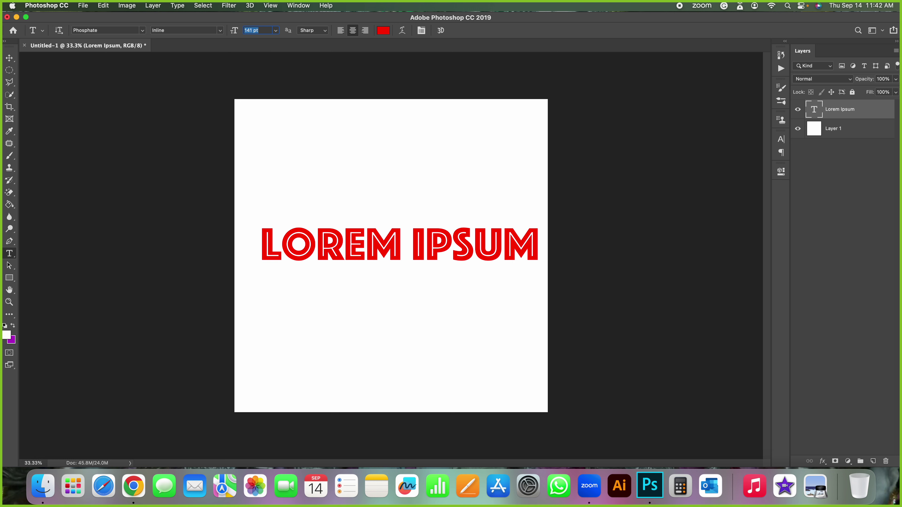
{"action": "key", "text": "Down"}
{"action": "key", "text": "Down"}
{"action": "key", "text": "Down"}
{"action": "key", "text": "Down"}
{"action": "key", "text": "Down"}
{"action": "key", "text": "Down"}
Apply 100 pt, then try the preset sizes 30, 60 and 72 pt.
{"action": "type", "text": "100"}
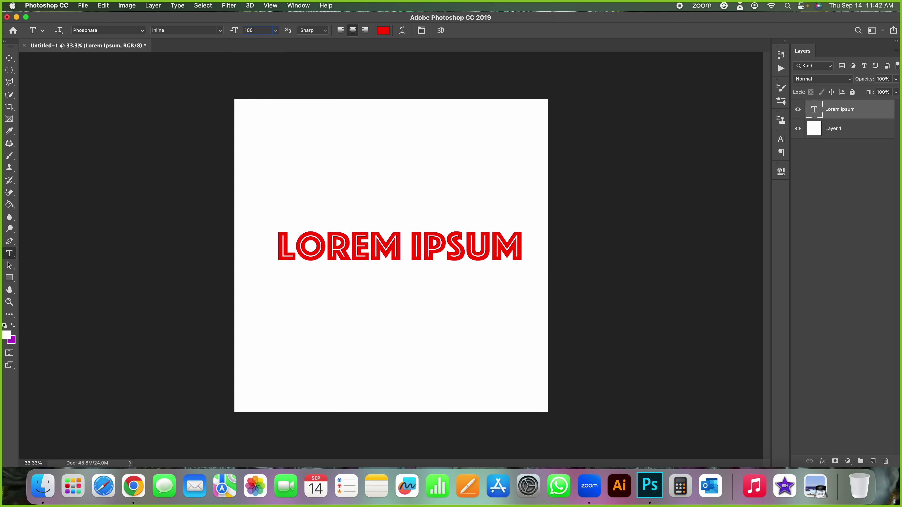
{"action": "key", "text": "Return"}
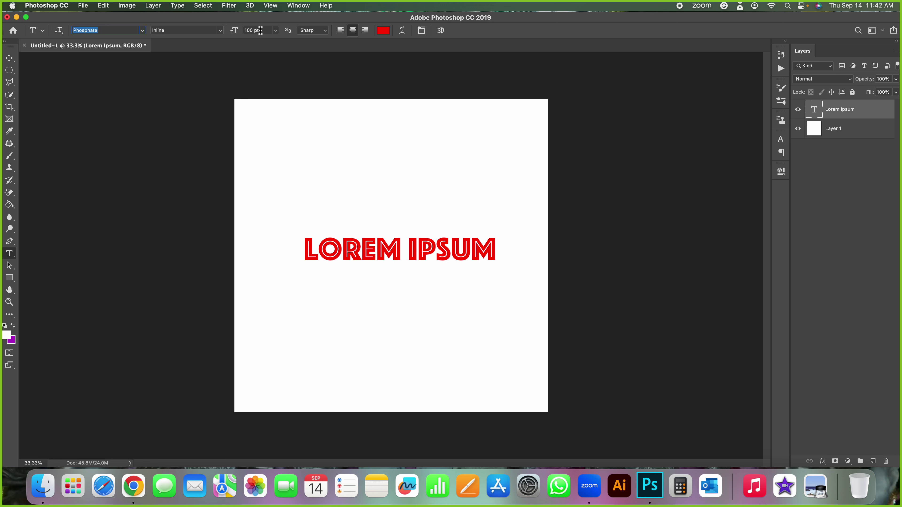
{"action": "left_click", "coordinate": [276, 31]}
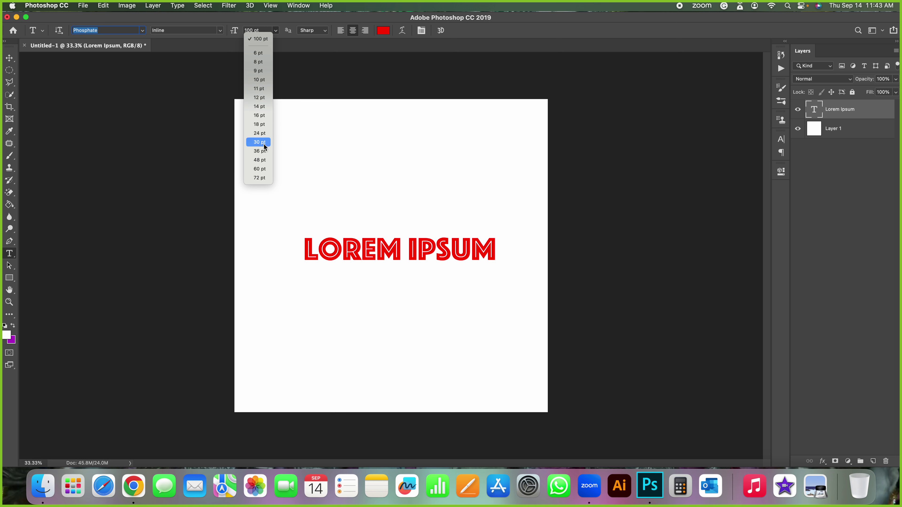
{"action": "left_click", "coordinate": [260, 142]}
{"action": "left_click", "coordinate": [276, 31]}
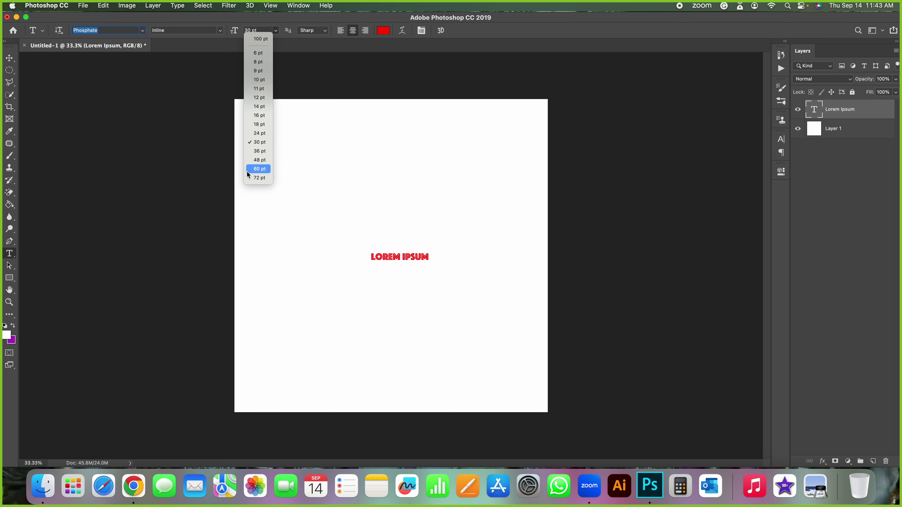
{"action": "left_click", "coordinate": [254, 168]}
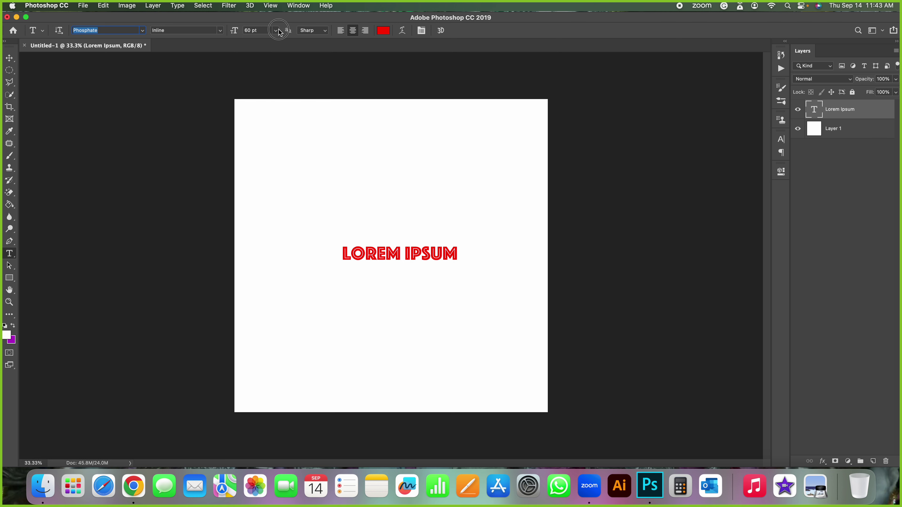
{"action": "left_click", "coordinate": [277, 32]}
{"action": "left_click", "coordinate": [259, 178]}
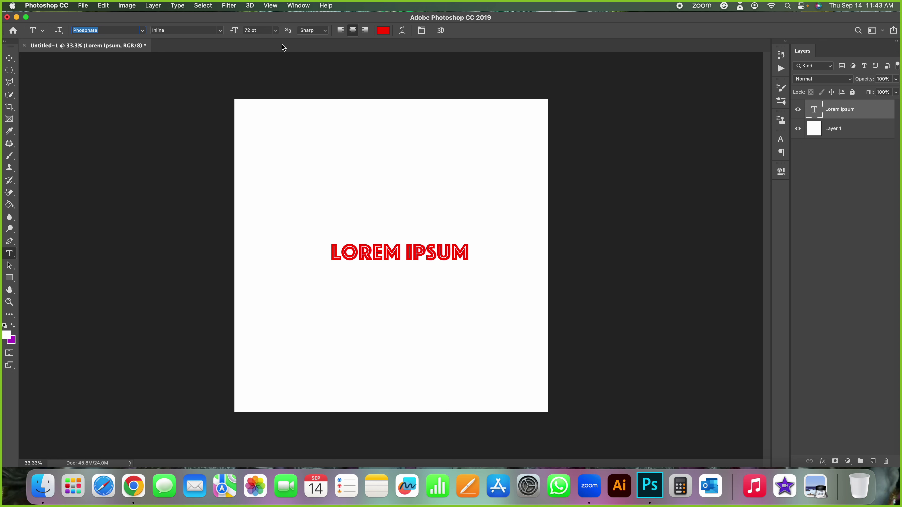
Enter 100 then 150 pt and scrub the size, settling around 148 pt.
{"action": "left_click", "coordinate": [255, 32]}
{"action": "type", "text": "100"}
{"action": "key", "text": "Return"}
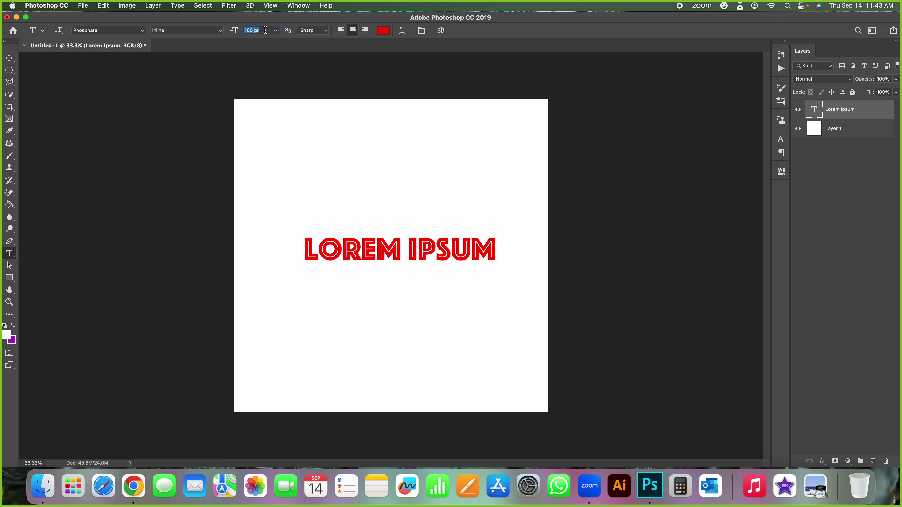
{"action": "type", "text": "150"}
{"action": "key", "text": "Return"}
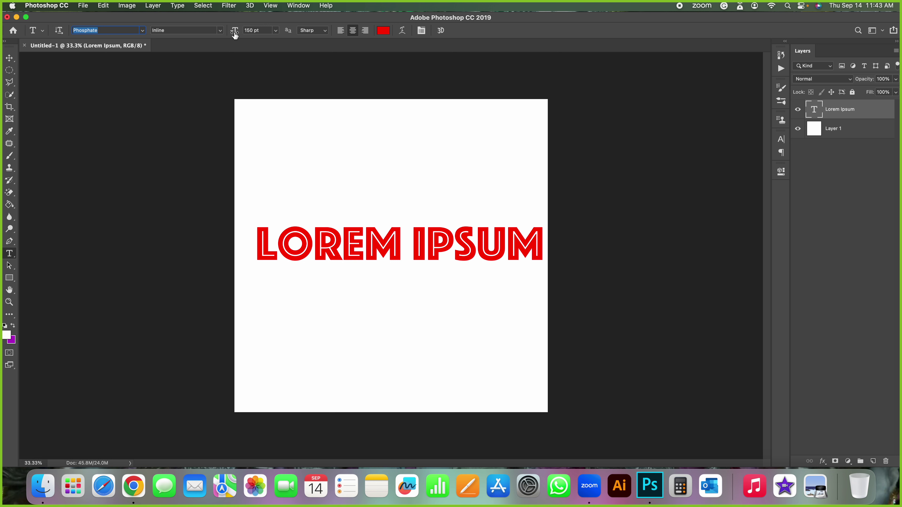
{"action": "left_click_drag", "start_coordinate": [235, 33], "coordinate": [228, 34]}
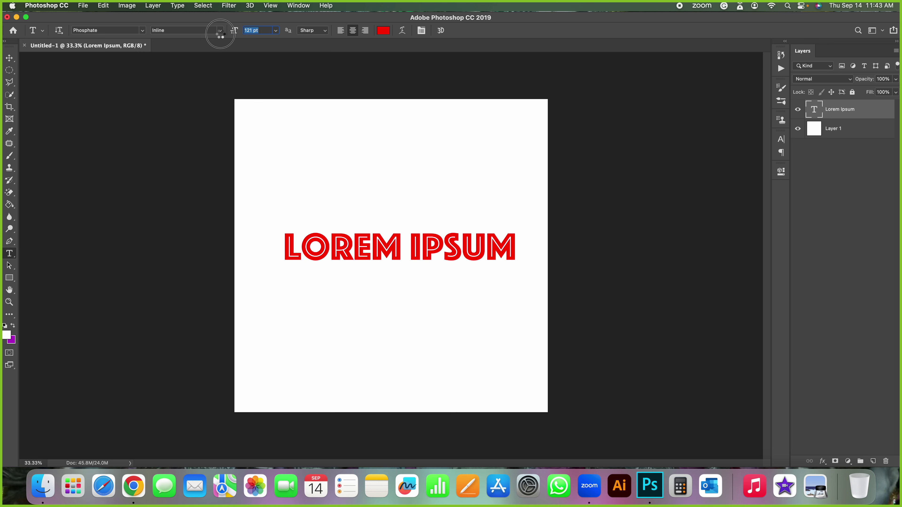
{"action": "mouse_move", "coordinate": [229, 33]}
{"action": "left_mouse_down"}
{"action": "mouse_move", "coordinate": [213, 32]}
{"action": "mouse_move", "coordinate": [276, 32]}
{"action": "mouse_move", "coordinate": [199, 32]}
{"action": "mouse_move", "coordinate": [233, 33]}
{"action": "left_mouse_up"}
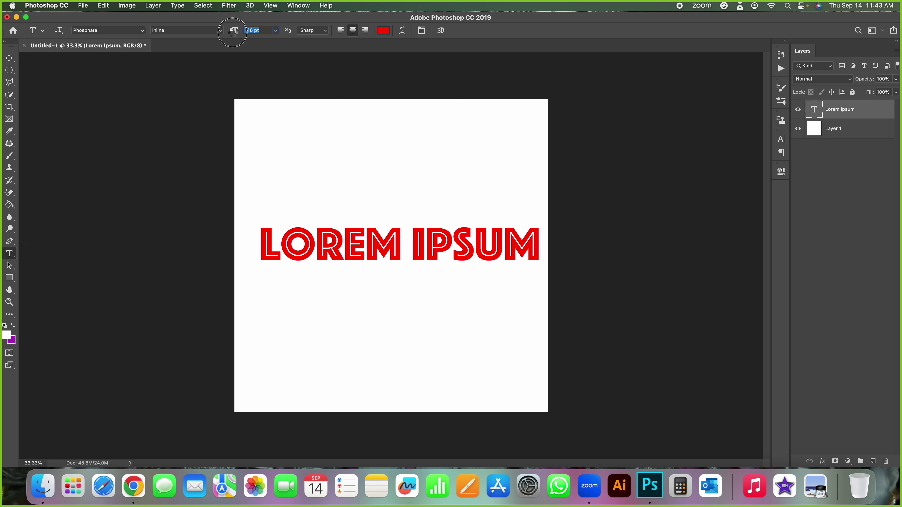
Try None and Crisp anti-aliasing, then set LOREM IPSUM's anti-aliasing to Strong.
{"action": "left_click", "coordinate": [324, 32]}
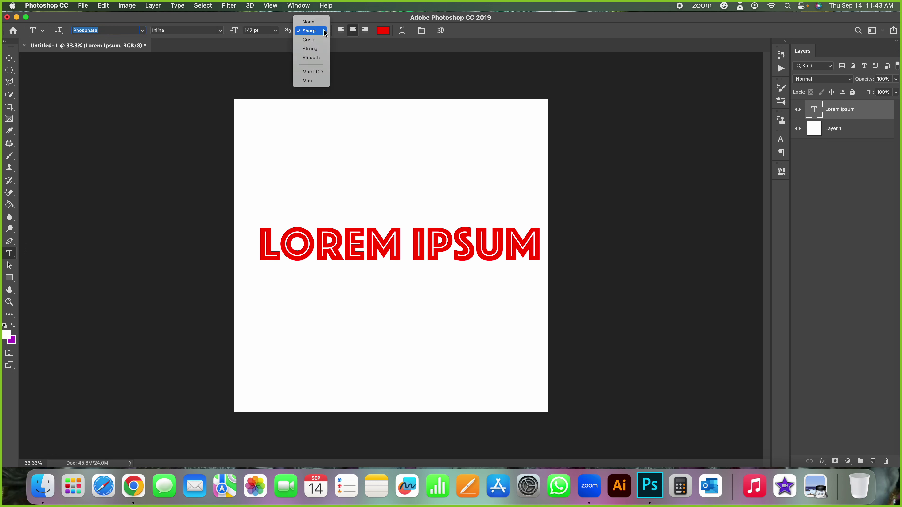
{"action": "left_click", "coordinate": [308, 21]}
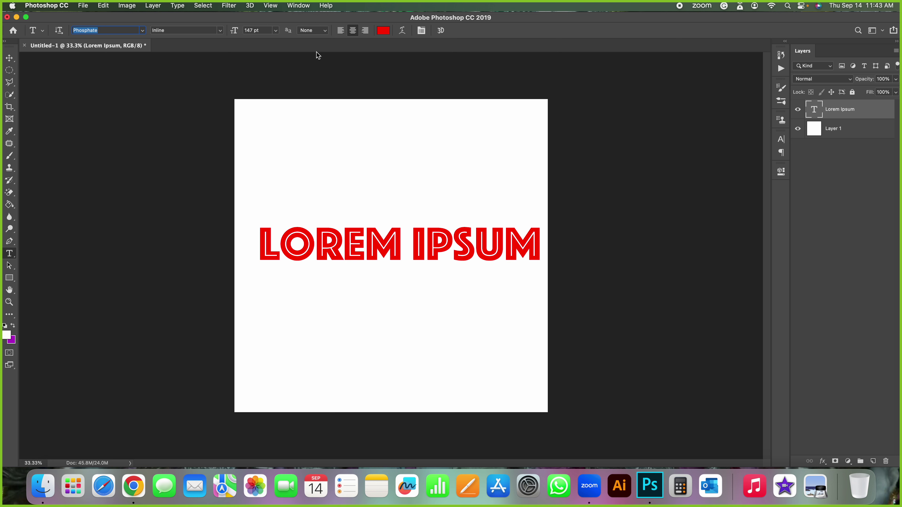
{"action": "left_click", "coordinate": [314, 31]}
{"action": "left_click", "coordinate": [308, 48]}
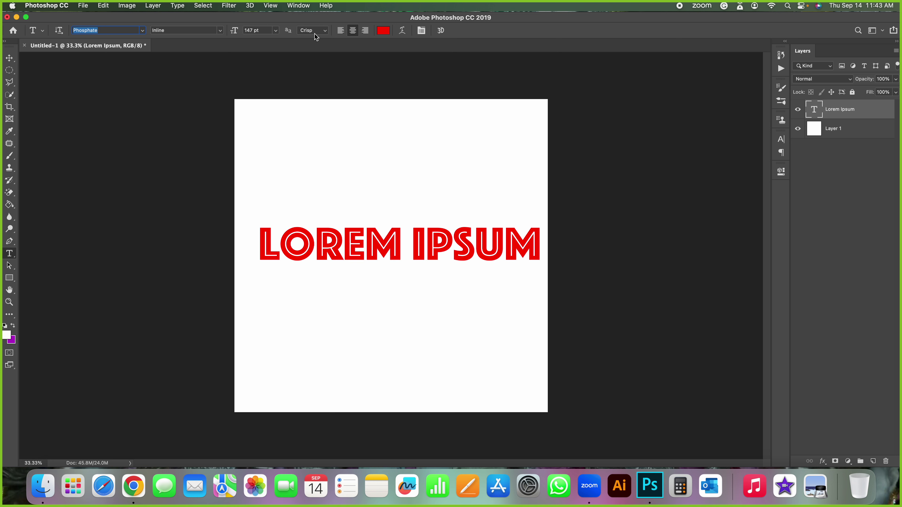
{"action": "left_click", "coordinate": [313, 33]}
{"action": "left_click", "coordinate": [310, 39]}
{"action": "scroll", "coordinate": [323, 189], "scroll_direction": "up", "scroll_amount": 3}
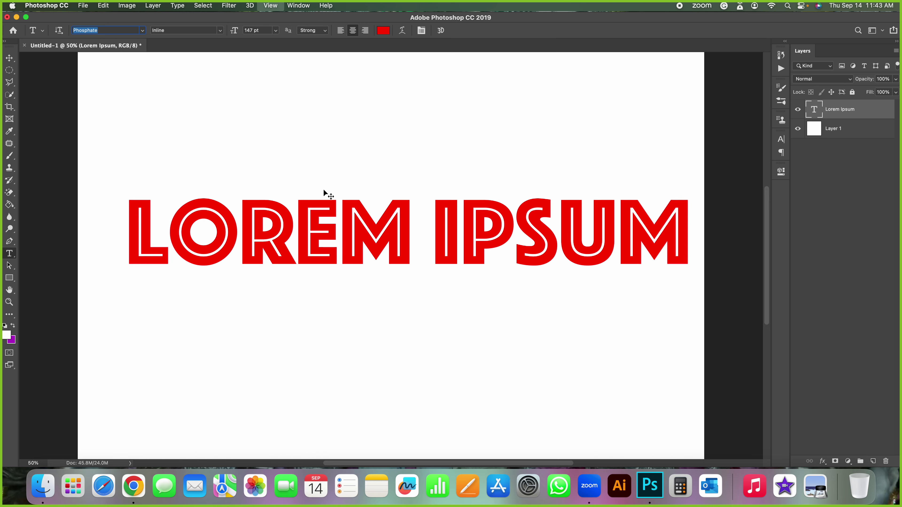
{"action": "scroll", "coordinate": [324, 189], "scroll_direction": "down", "scroll_amount": 2}
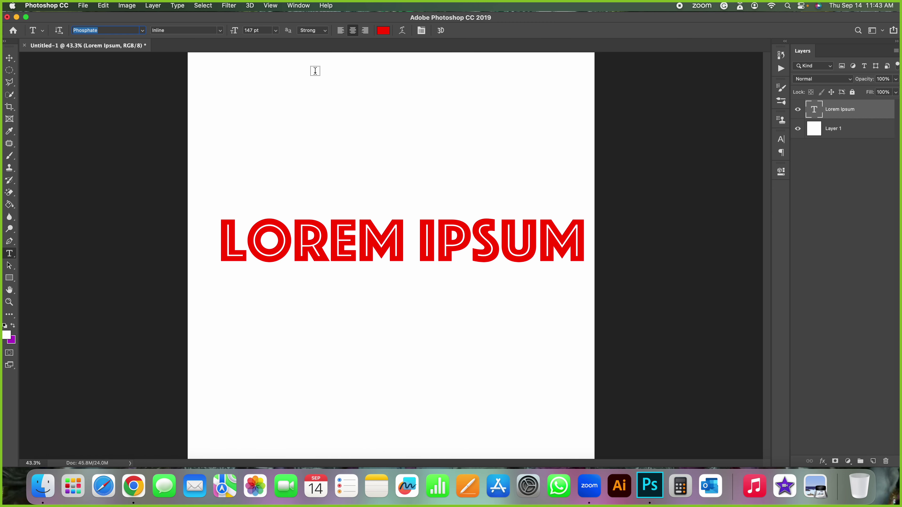
Start a free transform on the text and dismiss it, leaving it unscaled at 100%.
{"action": "key", "text": "ctrl+t"}
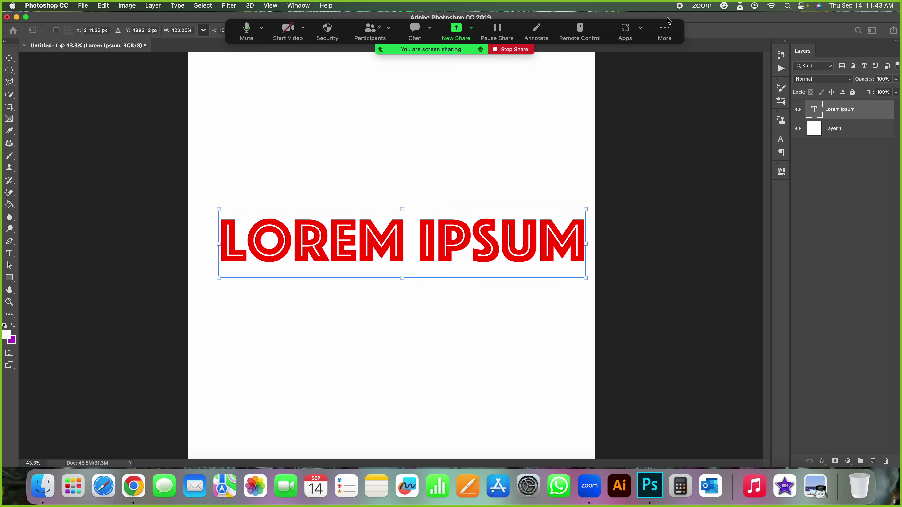
{"action": "left_click", "coordinate": [664, 32]}
{"action": "left_click", "coordinate": [675, 143]}
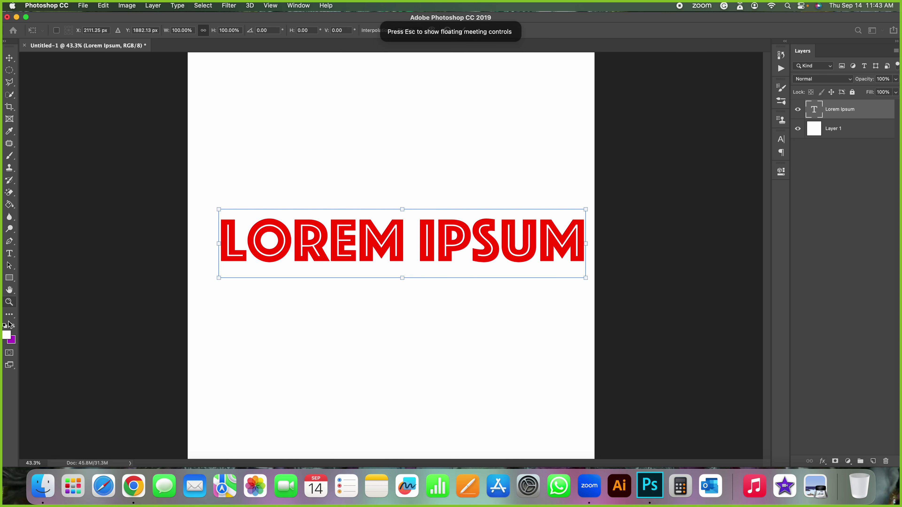
{"action": "left_click", "coordinate": [9, 253]}
Shrink the LOREM IPSUM text to 107 pt and centre-align it after trying left and right alignment.
{"action": "left_click", "coordinate": [411, 234]}
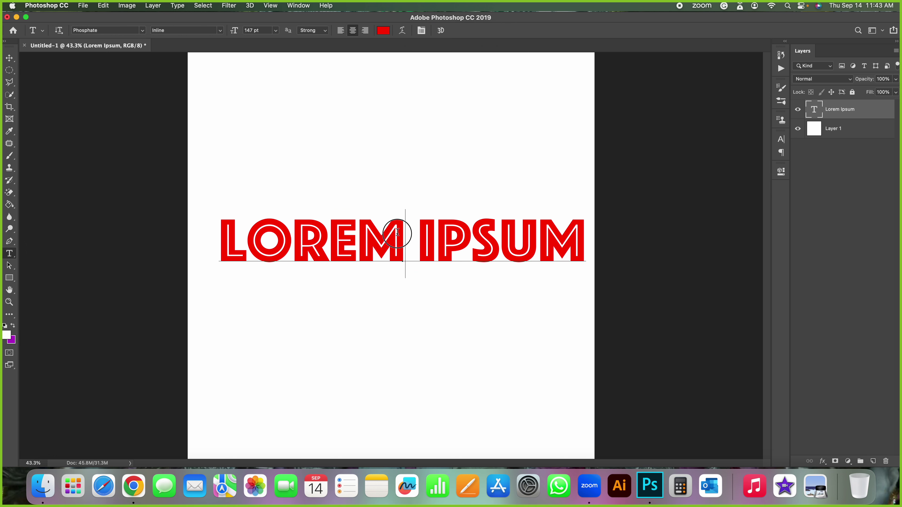
{"action": "key", "text": "super+a"}
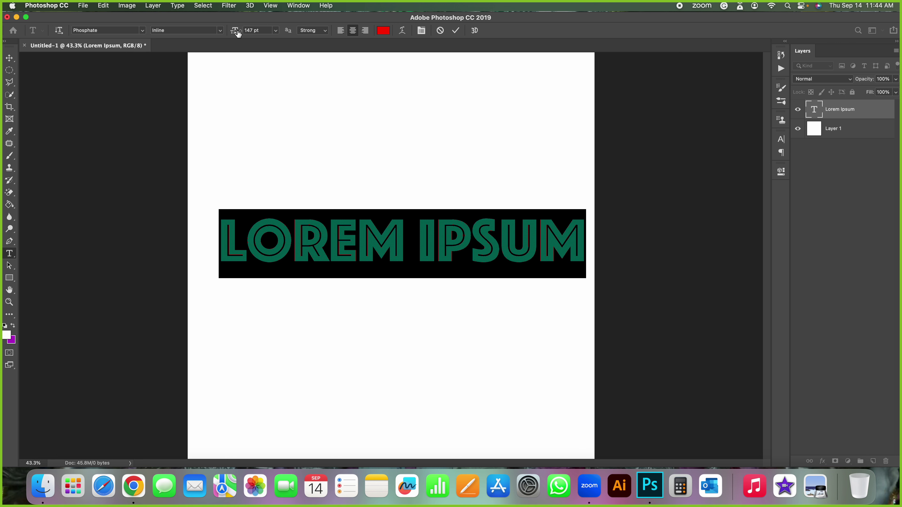
{"action": "left_click_drag", "start_coordinate": [236, 31], "coordinate": [214, 34]}
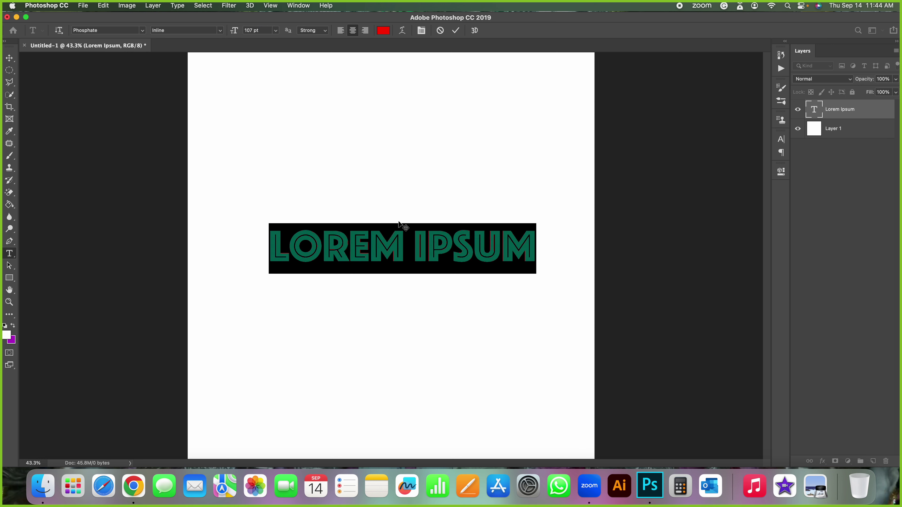
{"action": "left_click", "coordinate": [341, 32]}
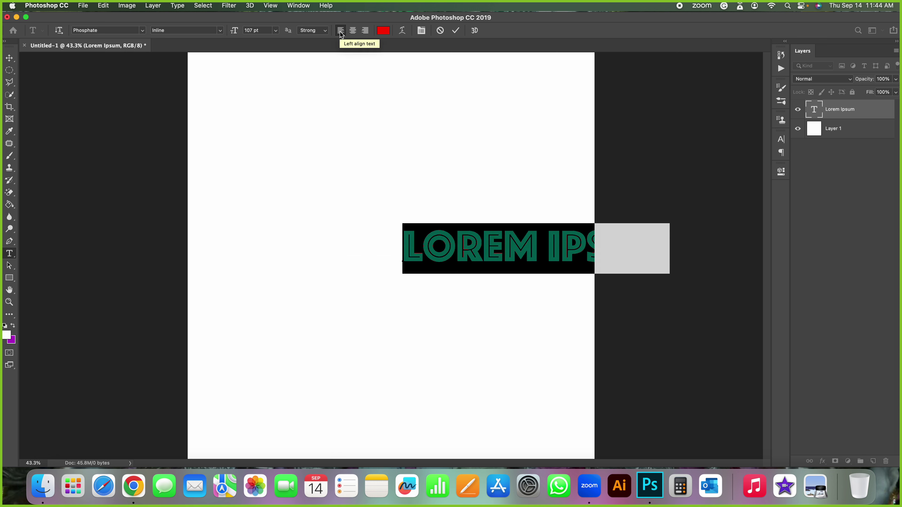
{"action": "left_click", "coordinate": [365, 31]}
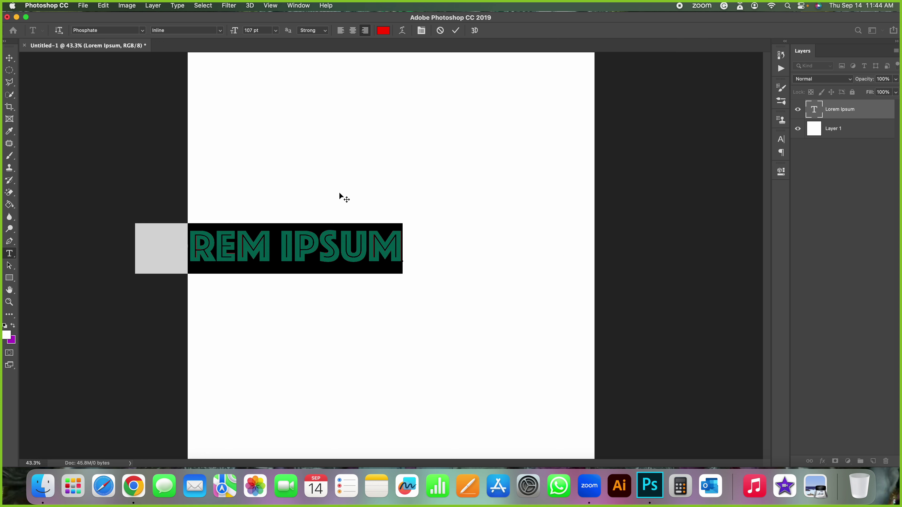
{"action": "left_click", "coordinate": [340, 30]}
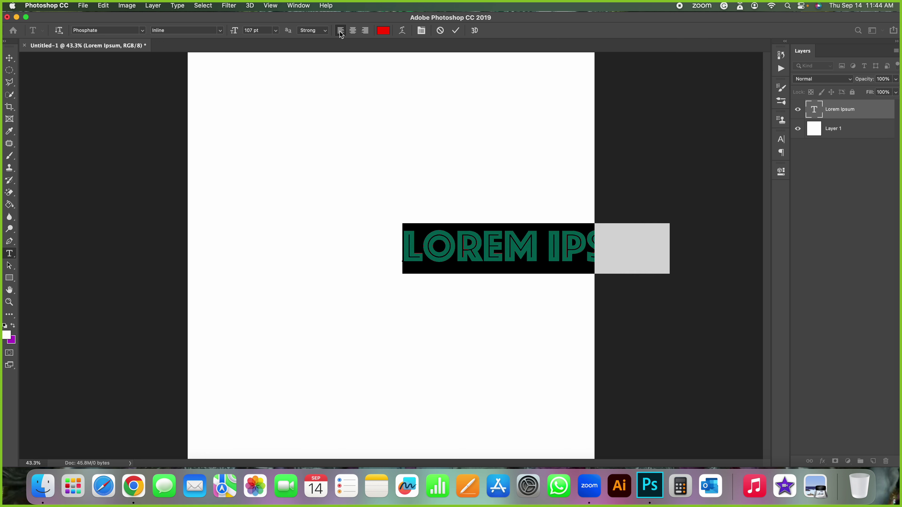
{"action": "left_click", "coordinate": [352, 31]}
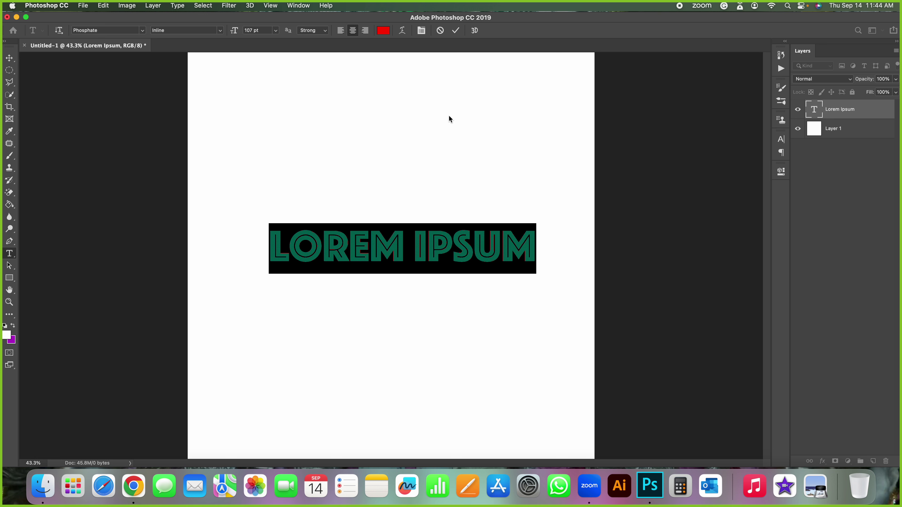
Recolour LOREM IPSUM from red to magenta after previewing blue, cyan, green, yellow and pink hues.
{"action": "left_click", "coordinate": [457, 31]}
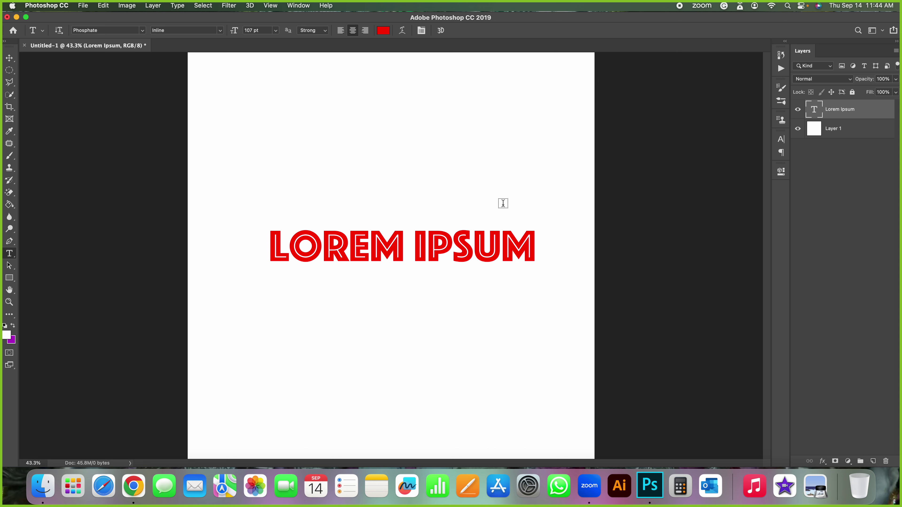
{"action": "left_click", "coordinate": [386, 32]}
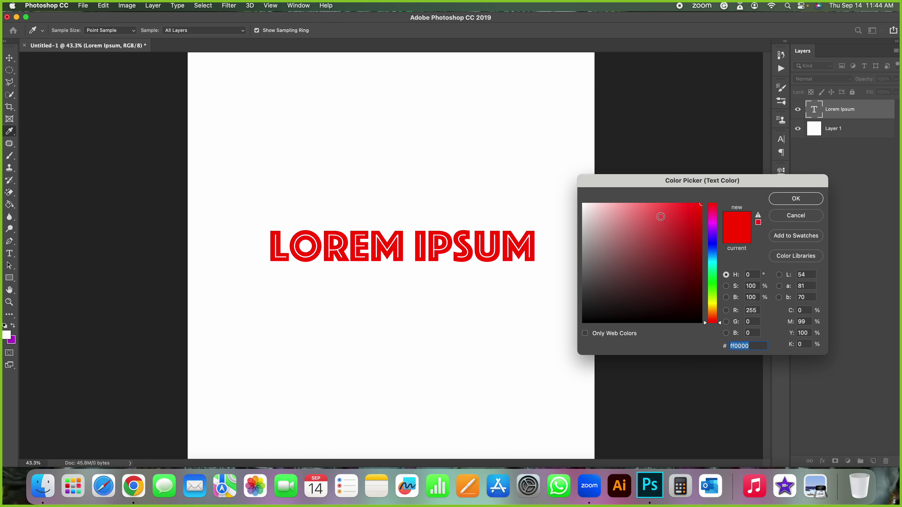
{"action": "left_click_drag", "start_coordinate": [674, 183], "coordinate": [689, 218]}
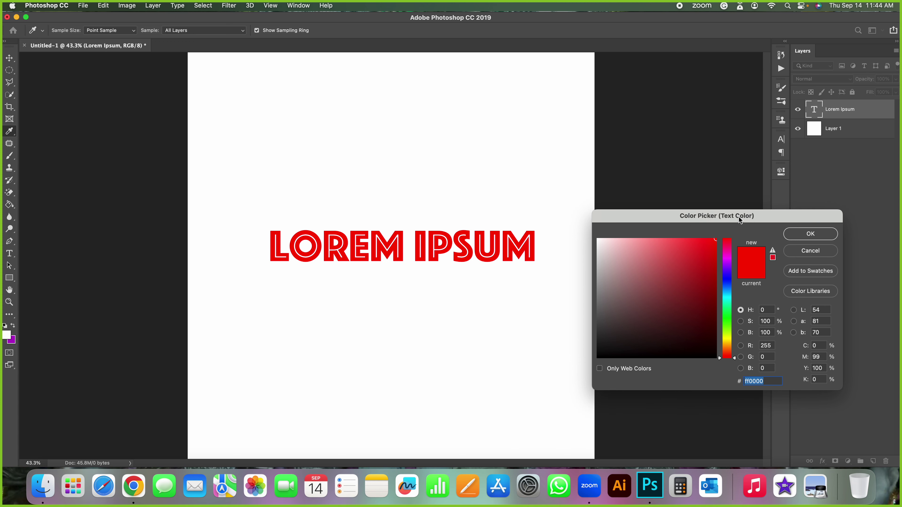
{"action": "left_click", "coordinate": [727, 261]}
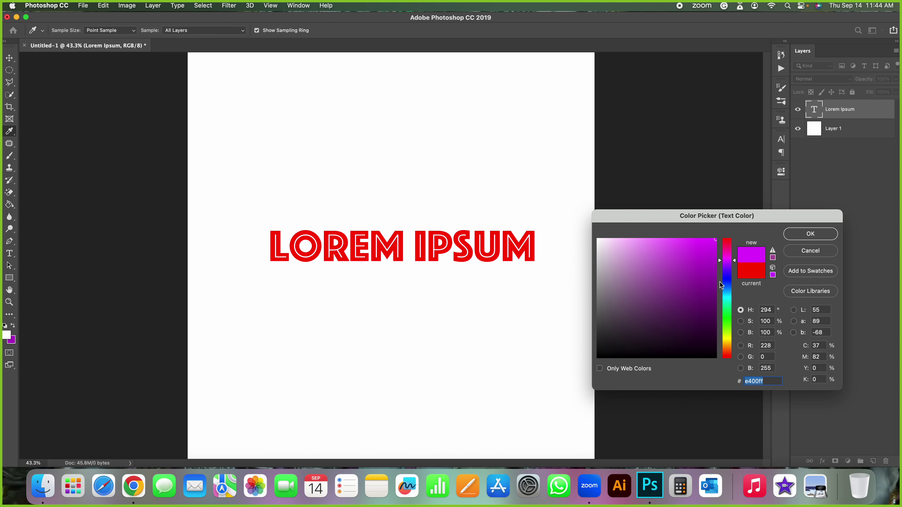
{"action": "left_click", "coordinate": [726, 279]}
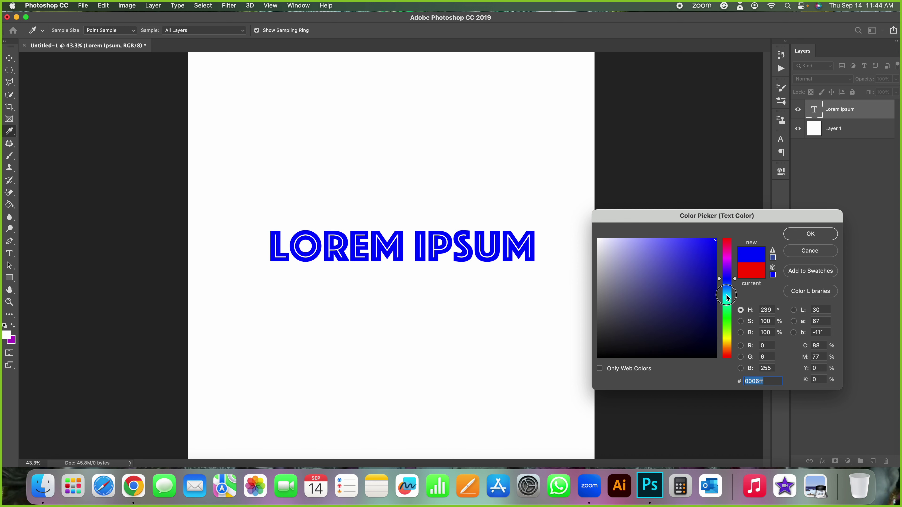
{"action": "left_click", "coordinate": [726, 296]}
{"action": "left_click", "coordinate": [726, 313]}
{"action": "left_click", "coordinate": [727, 342]}
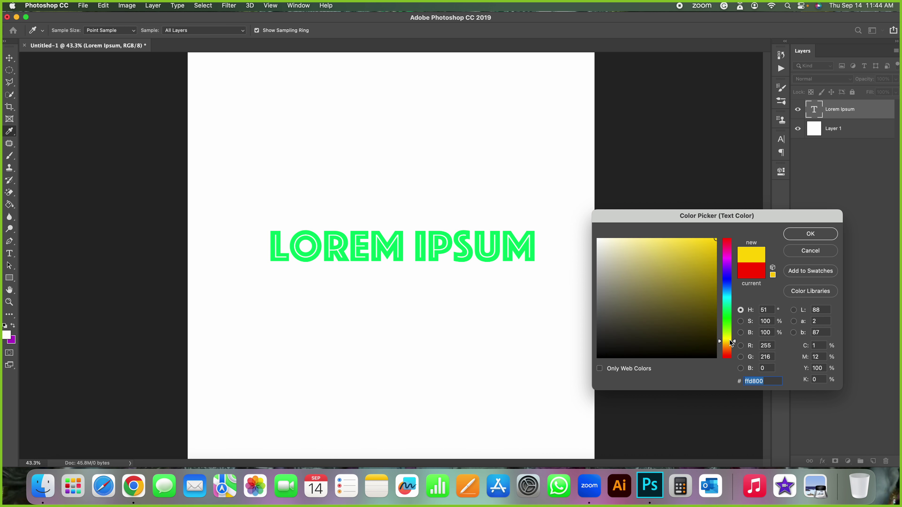
{"action": "left_click", "coordinate": [728, 251]}
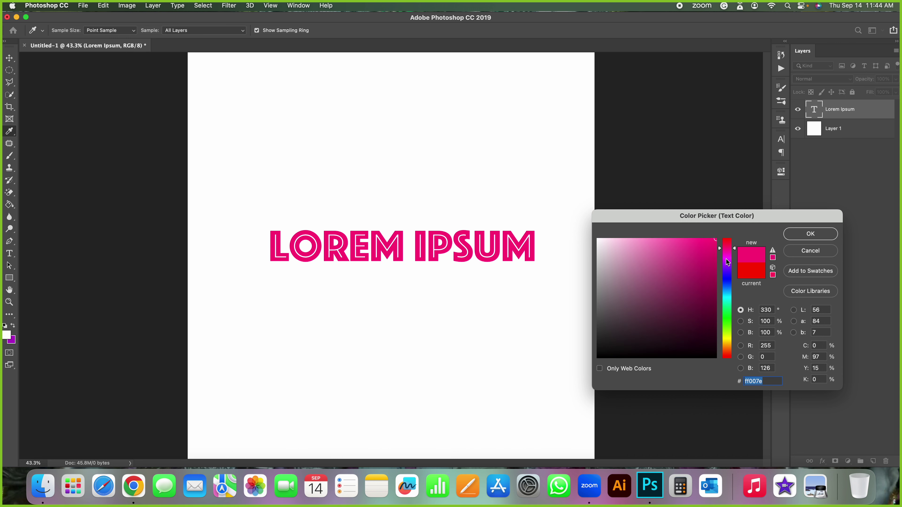
{"action": "left_click", "coordinate": [729, 262]}
{"action": "left_click", "coordinate": [812, 235]}
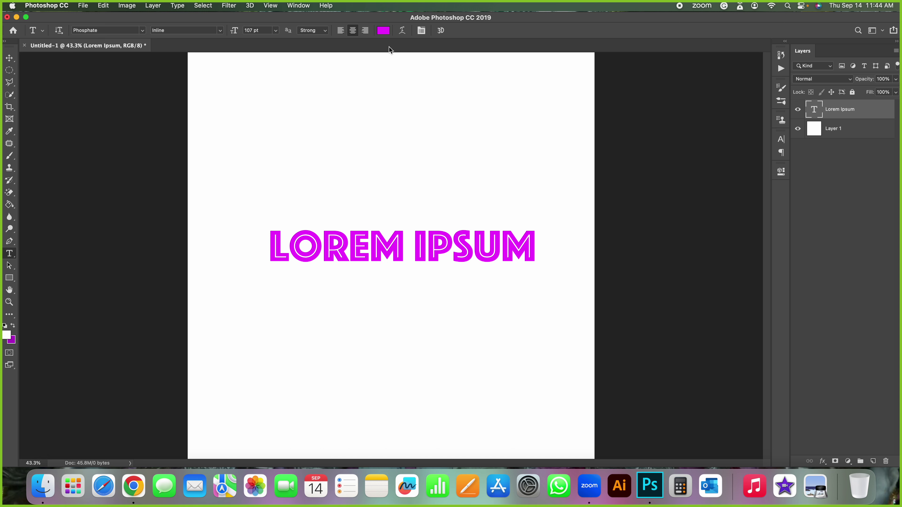
{"action": "left_click", "coordinate": [403, 31]}
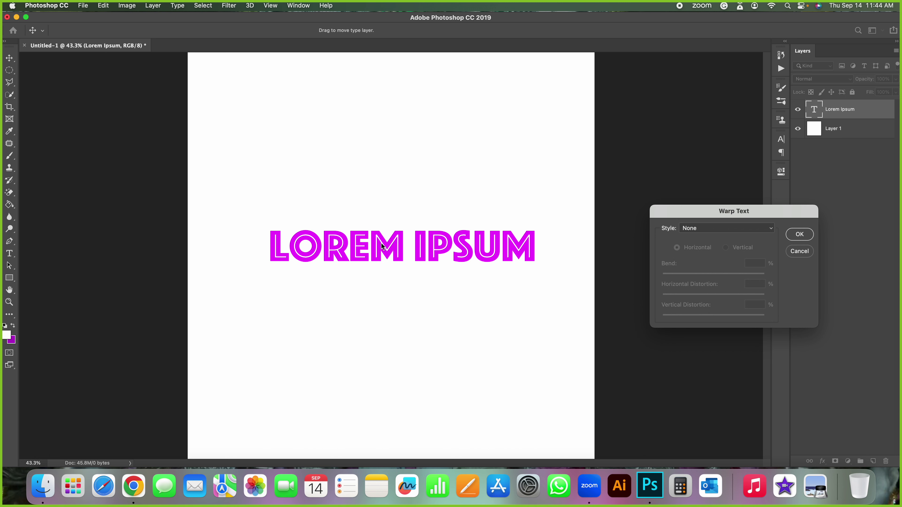
{"action": "left_click", "coordinate": [702, 229]}
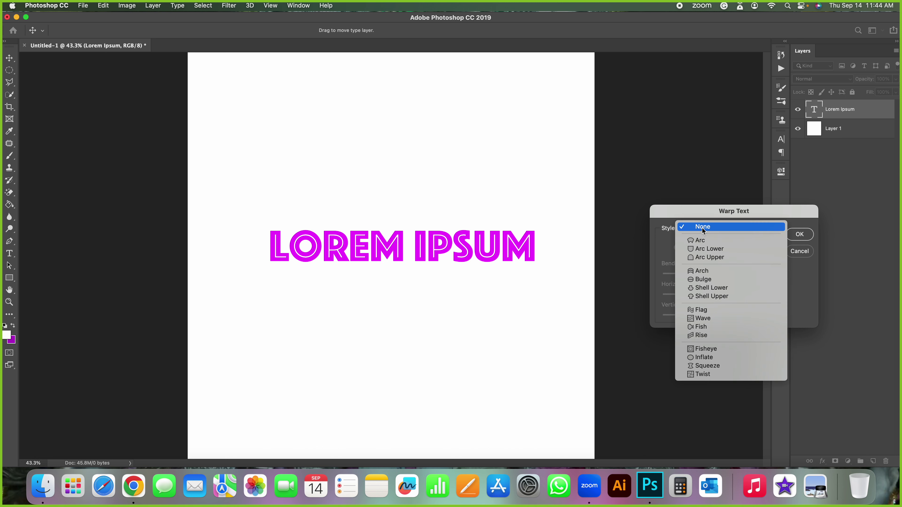
{"action": "left_click", "coordinate": [704, 245]}
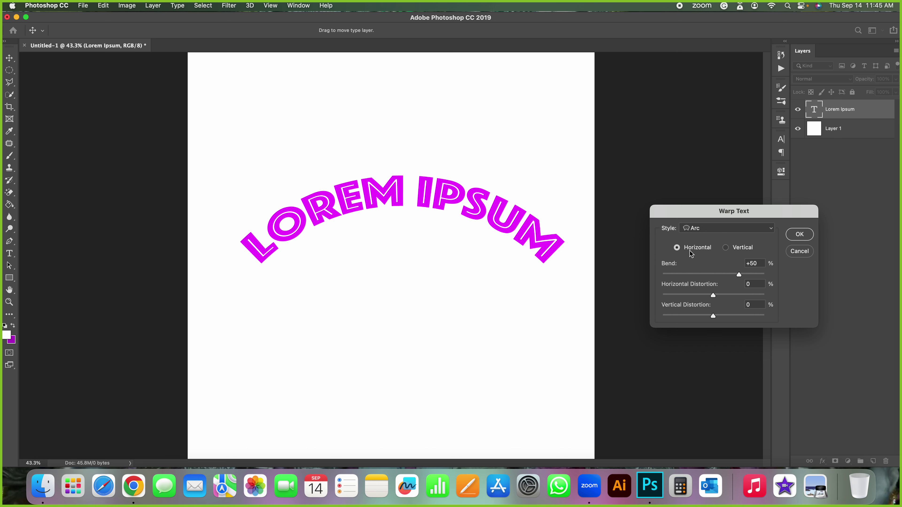
{"action": "left_click", "coordinate": [726, 248]}
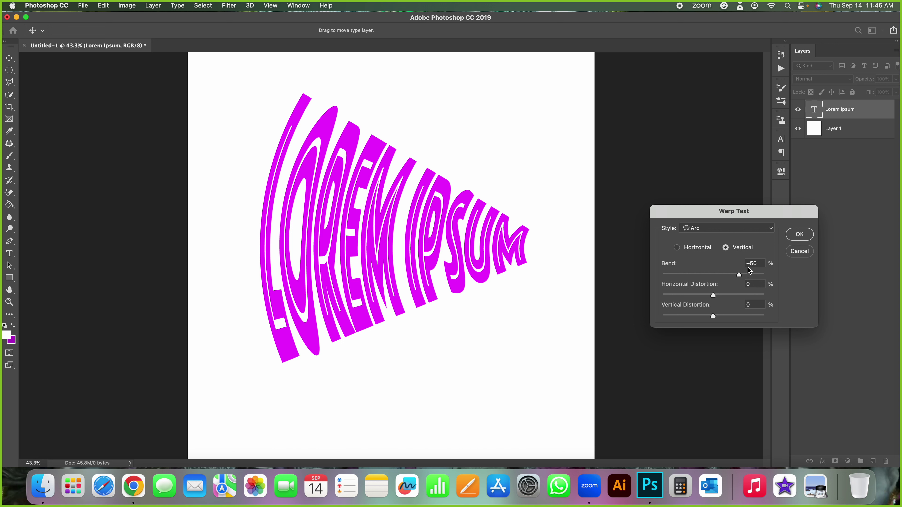
{"action": "left_click_drag", "start_coordinate": [740, 274], "coordinate": [687, 274]}
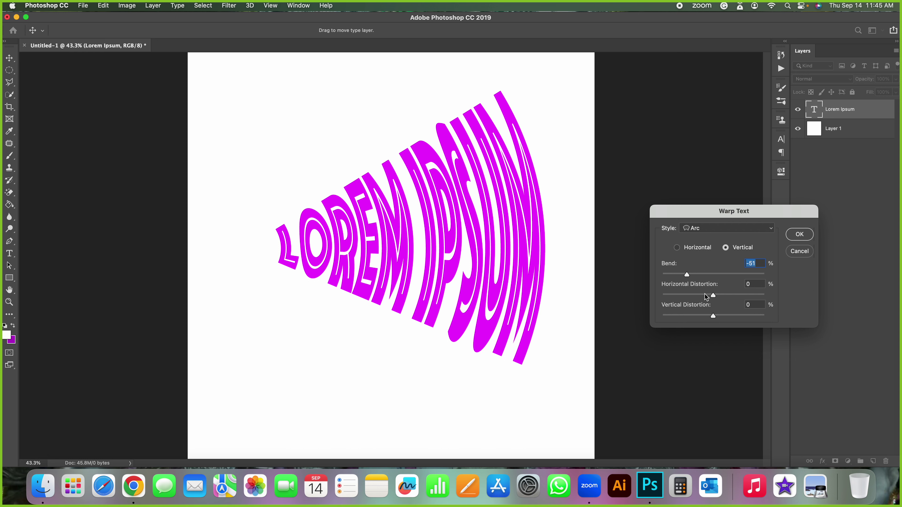
{"action": "mouse_move", "coordinate": [713, 297]}
{"action": "left_mouse_down"}
{"action": "mouse_move", "coordinate": [729, 316]}
{"action": "mouse_move", "coordinate": [748, 316]}
{"action": "left_mouse_up"}
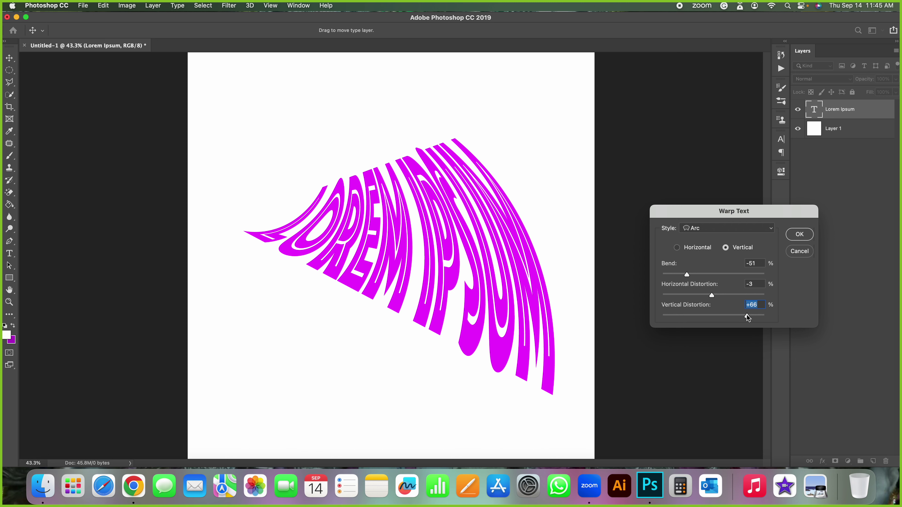
{"action": "left_click_drag", "start_coordinate": [748, 316], "coordinate": [689, 315]}
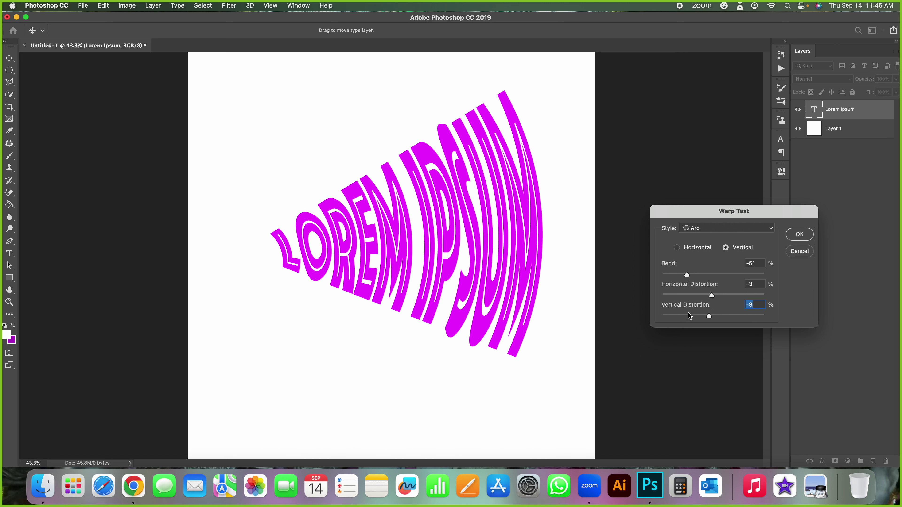
Cancel the warp and replace the LOREM IPSUM text with WEBGIFY.
{"action": "left_click", "coordinate": [805, 256]}
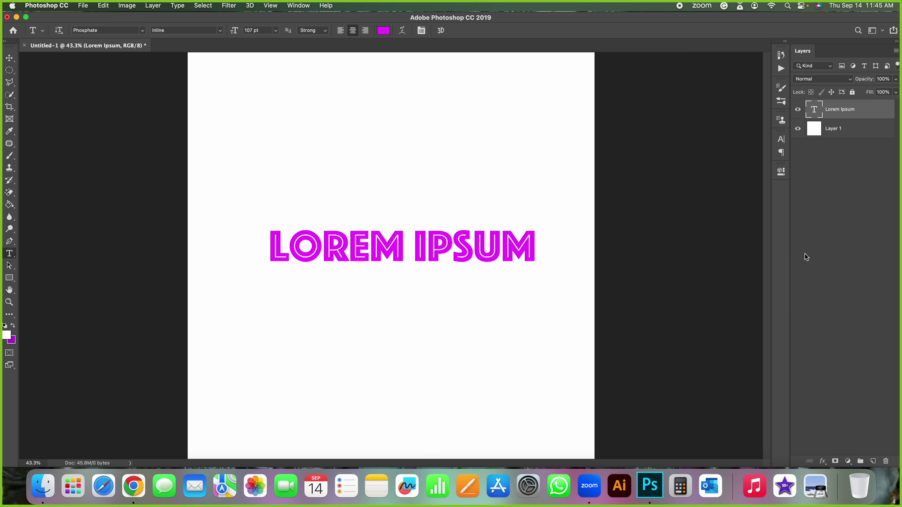
{"action": "triple_click", "coordinate": [450, 253]}
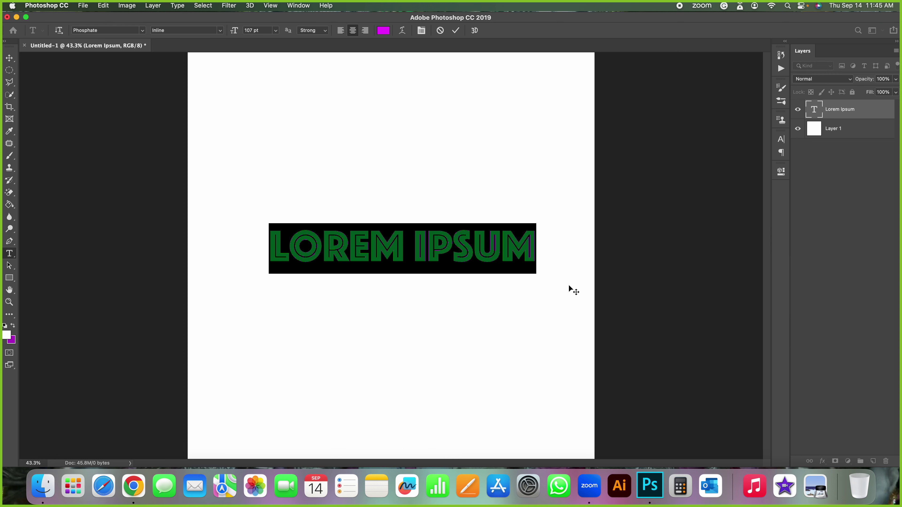
{"action": "type", "text": "WEBGI"}
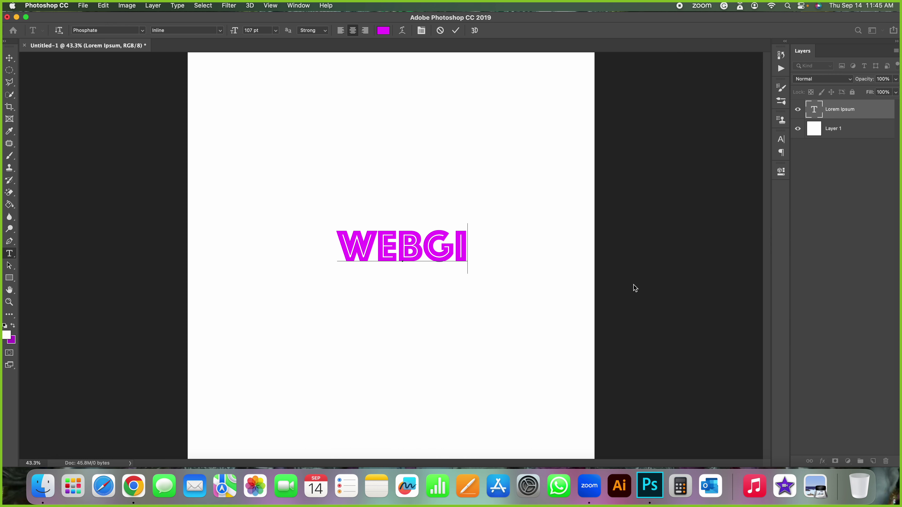
{"action": "type", "text": "FY"}
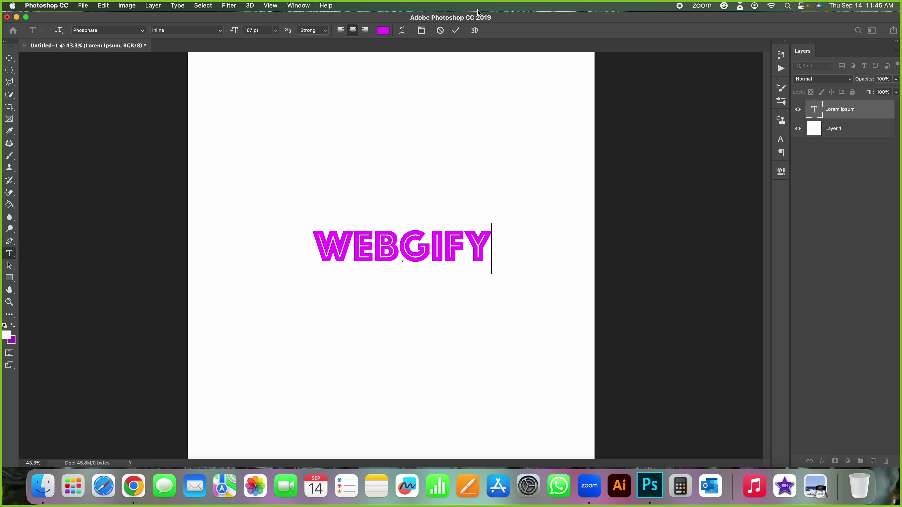
{"action": "left_click", "coordinate": [456, 31]}
Enlarge WEBGIFY to about 204%, centred near the top, and duplicate its layer.
{"action": "key", "text": "super+t"}
{"action": "left_click_drag", "start_coordinate": [444, 244], "coordinate": [345, 230]}
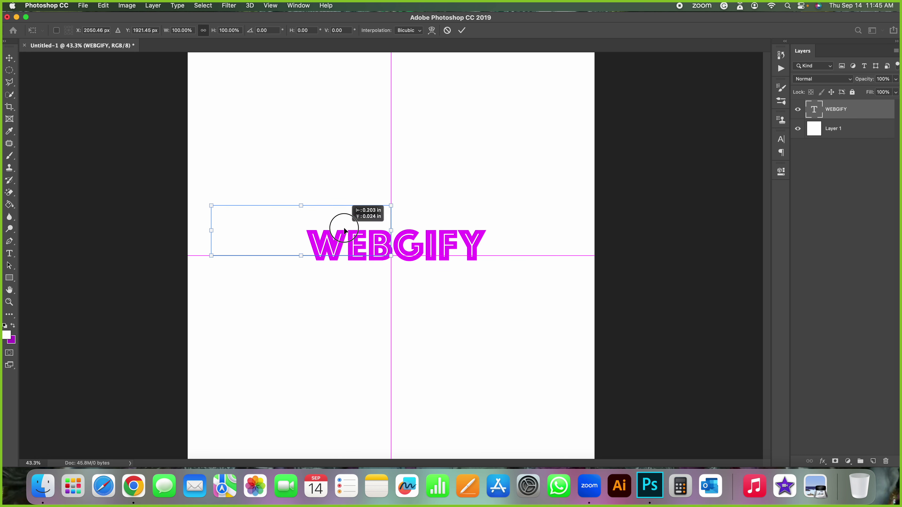
{"action": "mouse_move", "coordinate": [392, 205]}
{"action": "left_mouse_down"}
{"action": "mouse_move", "coordinate": [537, 152]}
{"action": "mouse_move", "coordinate": [578, 146]}
{"action": "left_mouse_up"}
{"action": "left_click_drag", "start_coordinate": [439, 185], "coordinate": [448, 188]}
{"action": "key", "text": "Return"}
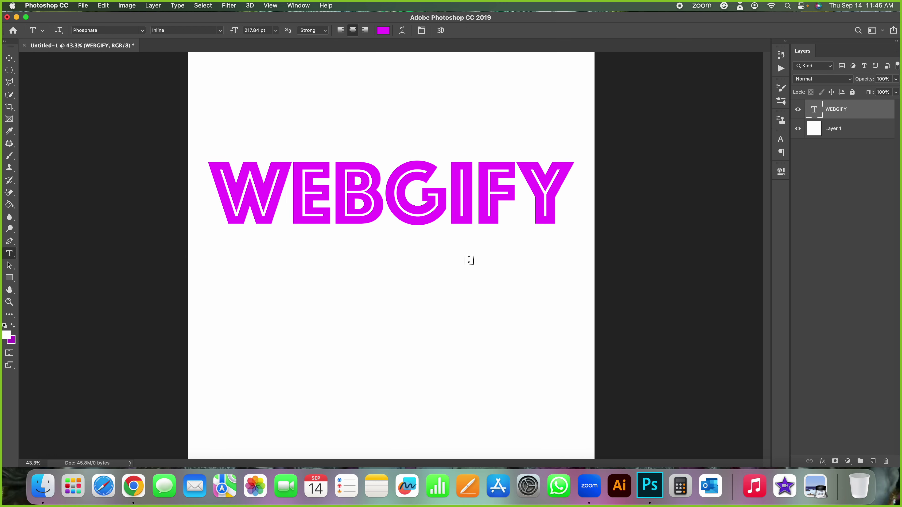
{"action": "key", "text": "super+j"}
{"action": "key", "text": "super+t"}
Move the WEBGIFY copy below the original and retype it as WE GIVE JOBS.
{"action": "left_click_drag", "start_coordinate": [427, 276], "coordinate": [430, 323]}
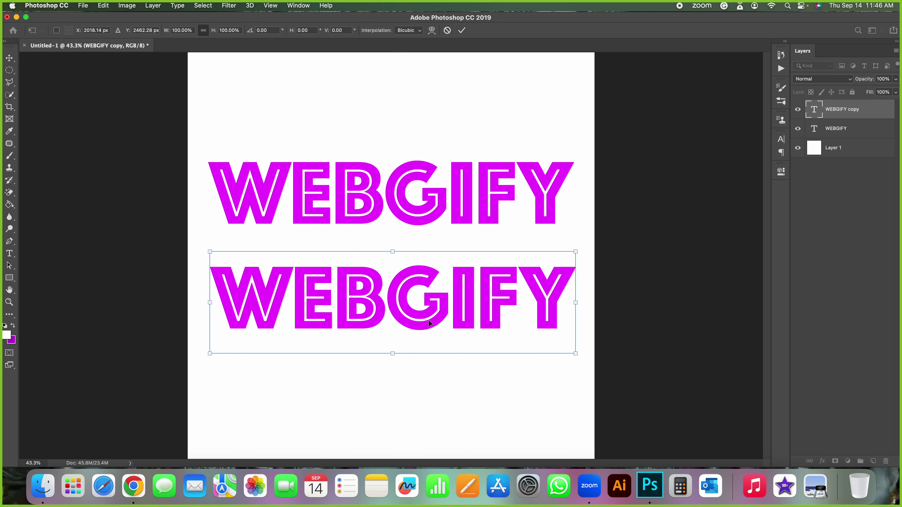
{"action": "key", "text": "Return"}
{"action": "double_click", "coordinate": [429, 323]}
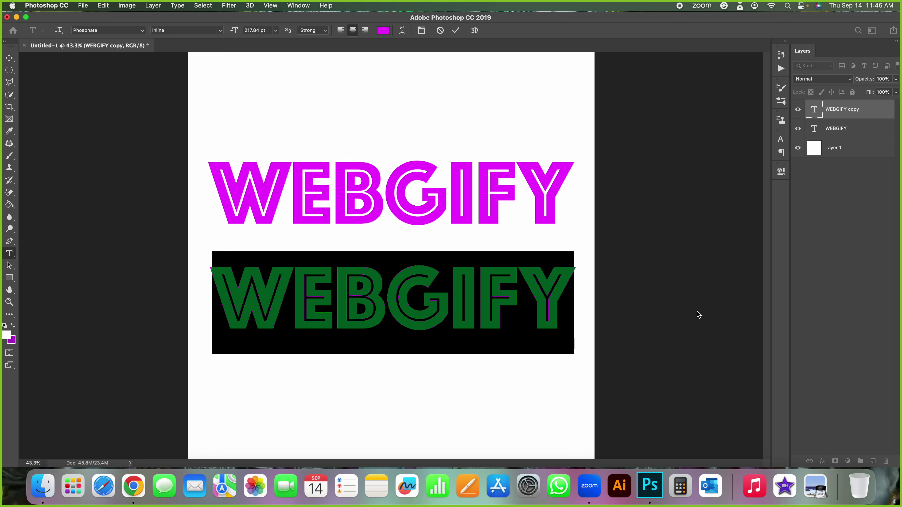
{"action": "type", "text": "WE "}
{"action": "type", "text": "GIV"}
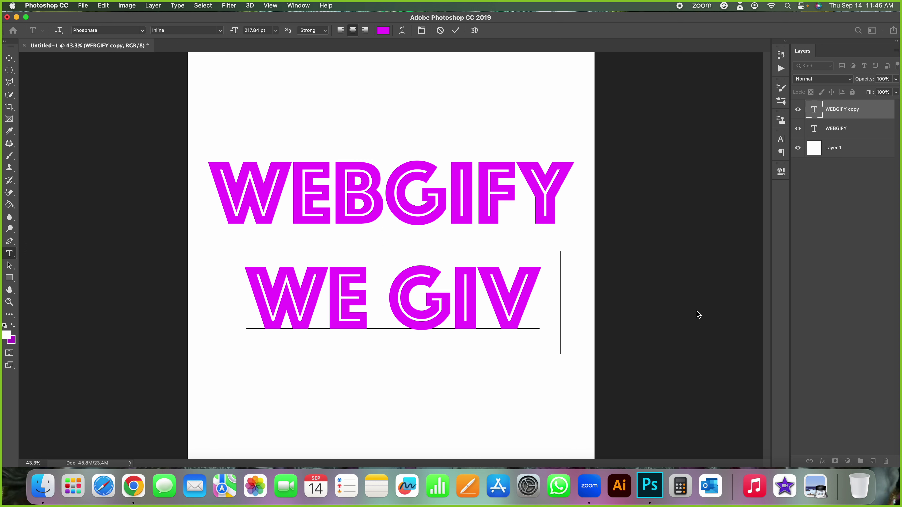
{"action": "type", "text": "E JOBS"}
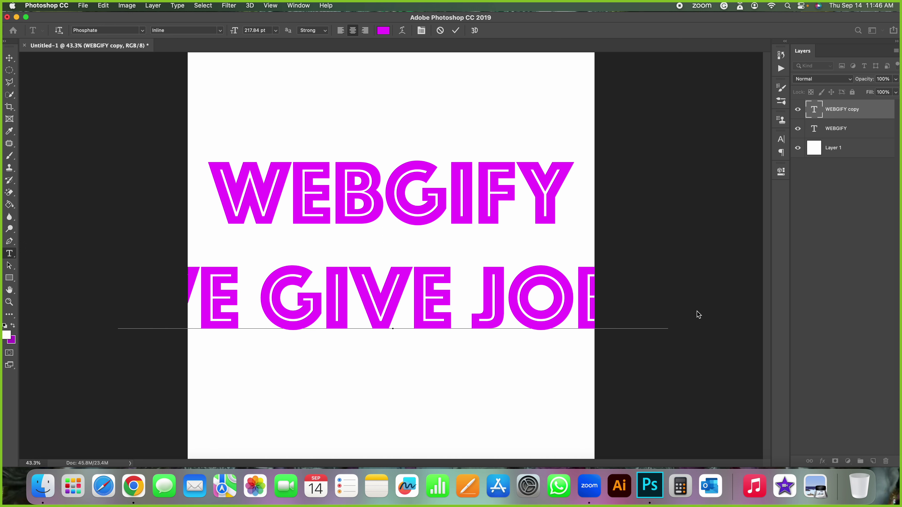
{"action": "left_click", "coordinate": [456, 30]}
Scale WE GIVE JOBS to 68%, centred beneath WEBGIFY.
{"action": "key", "text": "ctrl+t"}
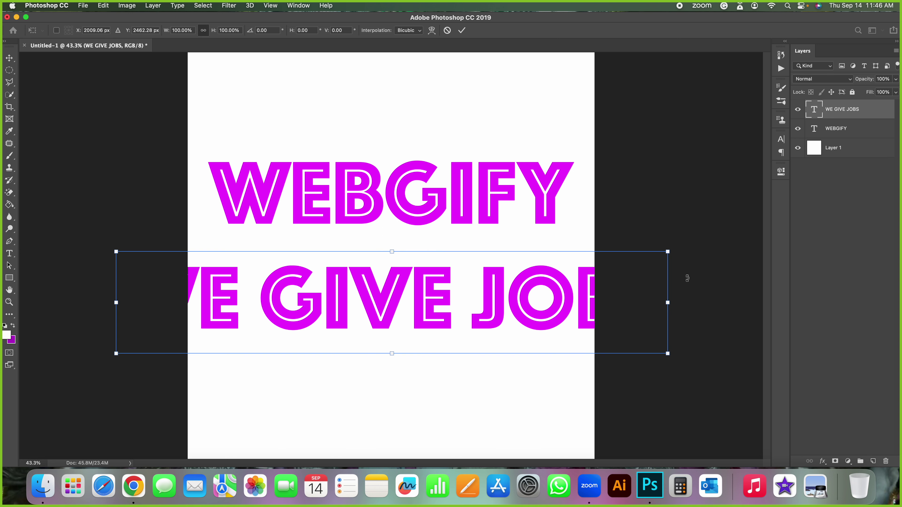
{"action": "mouse_move", "coordinate": [162, 33]}
{"action": "left_mouse_down"}
{"action": "mouse_move", "coordinate": [151, 33]}
{"action": "mouse_move", "coordinate": [167, 33]}
{"action": "left_mouse_up"}
{"action": "type", "text": "68"}
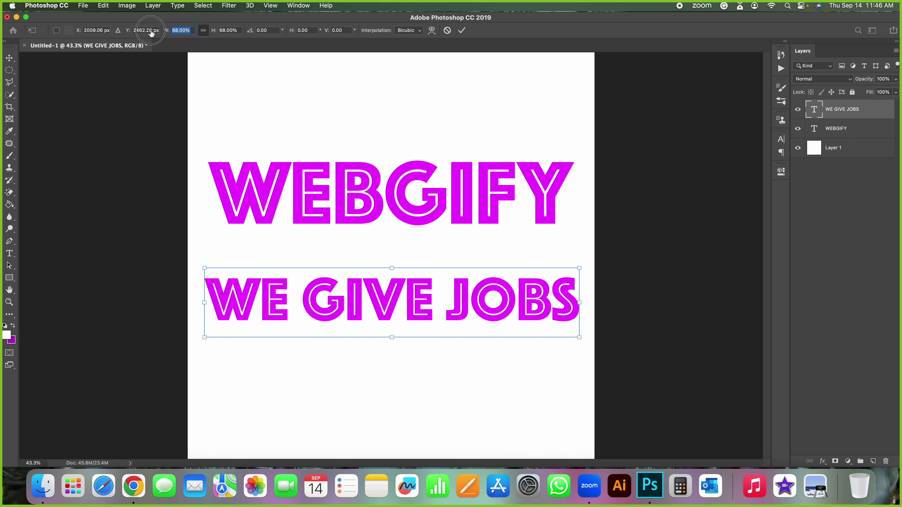
{"action": "left_click_drag", "start_coordinate": [393, 284], "coordinate": [396, 275]}
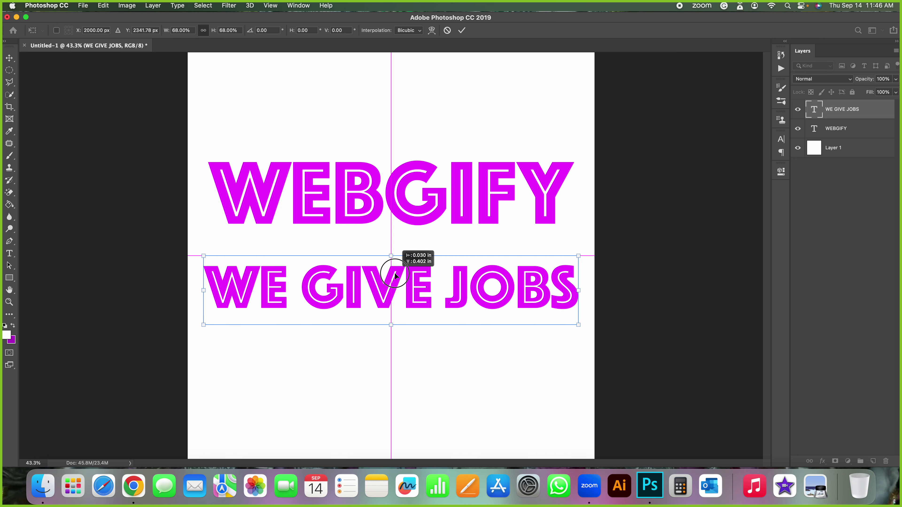
{"action": "key", "text": "Return"}
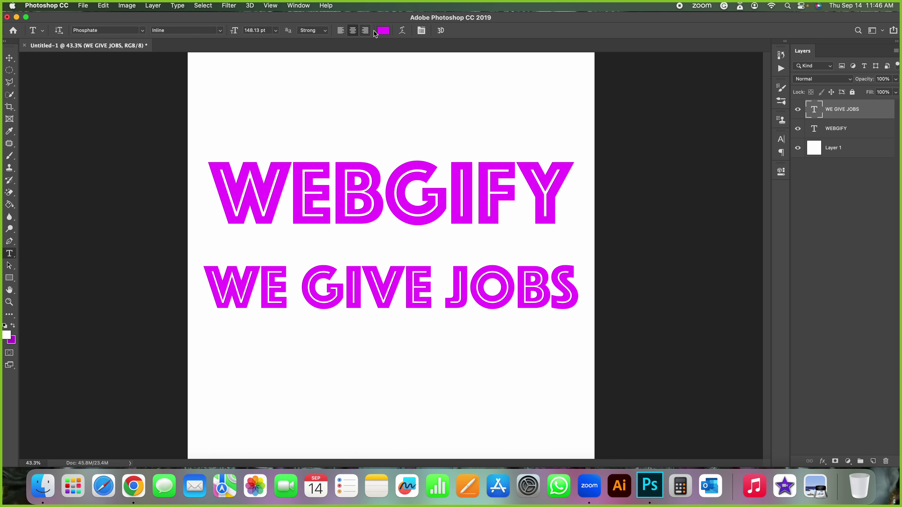
Colour WE GIVE JOBS bright blue (#1200ff) and WEBGIFY dark navy (#020778).
{"action": "left_click", "coordinate": [383, 30]}
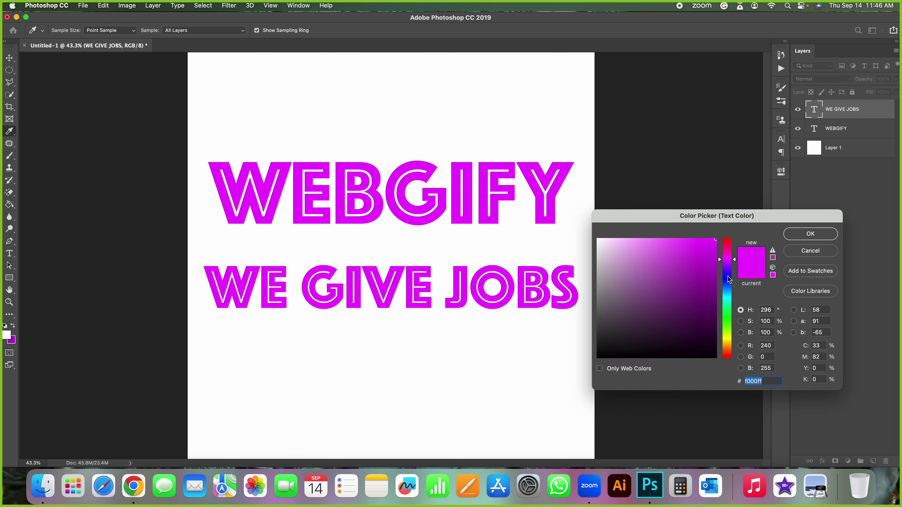
{"action": "left_click", "coordinate": [728, 277]}
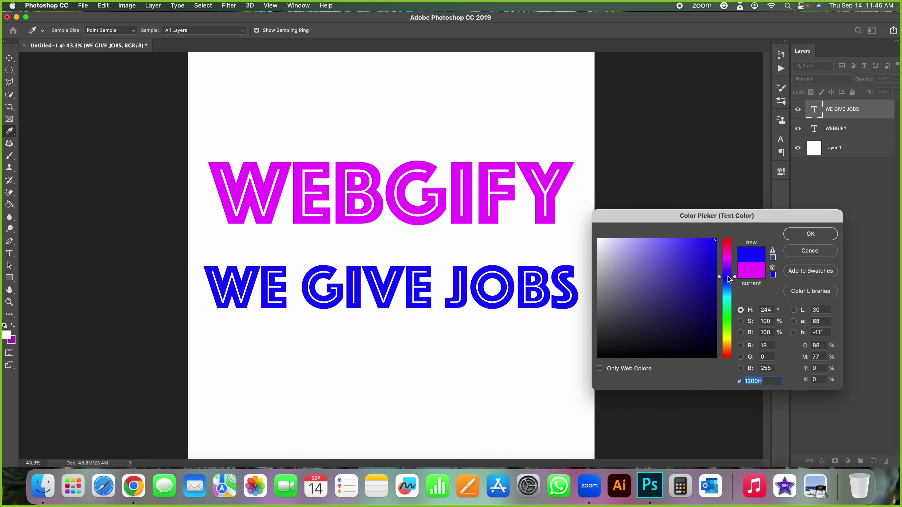
{"action": "left_click", "coordinate": [797, 238]}
{"action": "left_click", "coordinate": [830, 130]}
{"action": "left_click", "coordinate": [376, 30]}
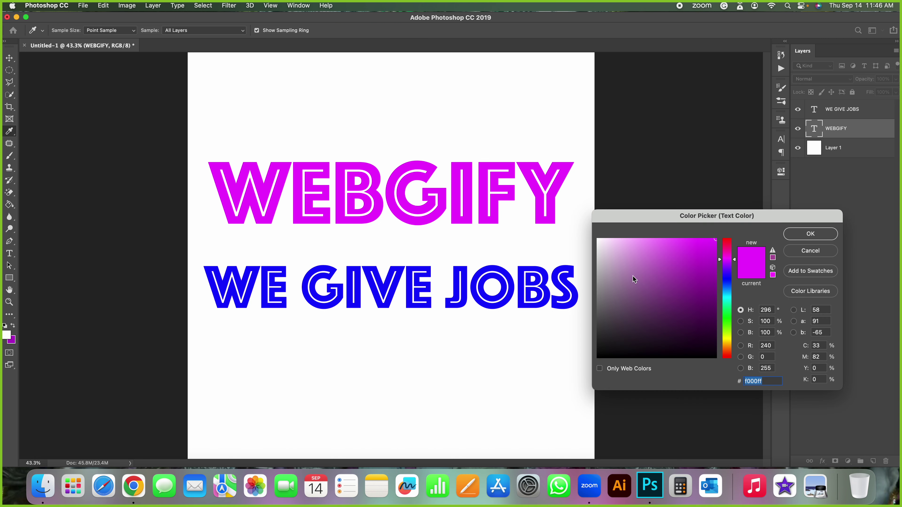
{"action": "left_click", "coordinate": [728, 279]}
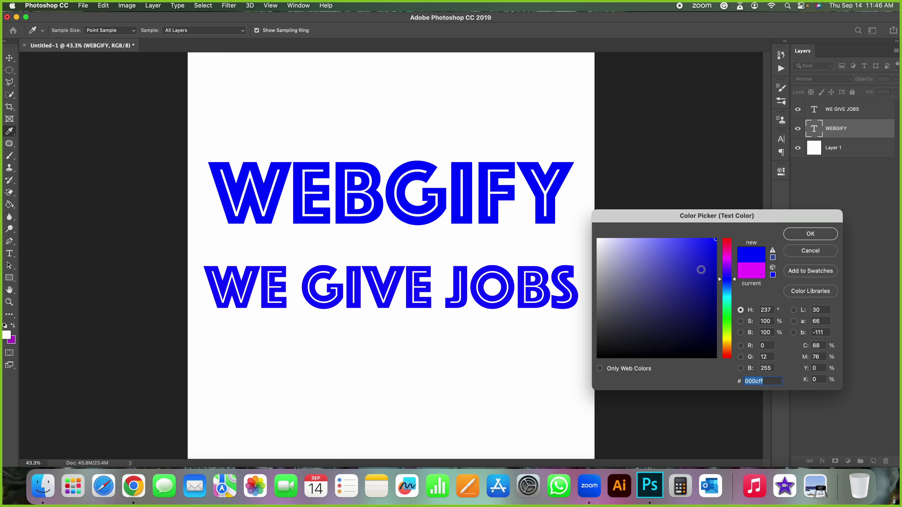
{"action": "left_click", "coordinate": [715, 301]}
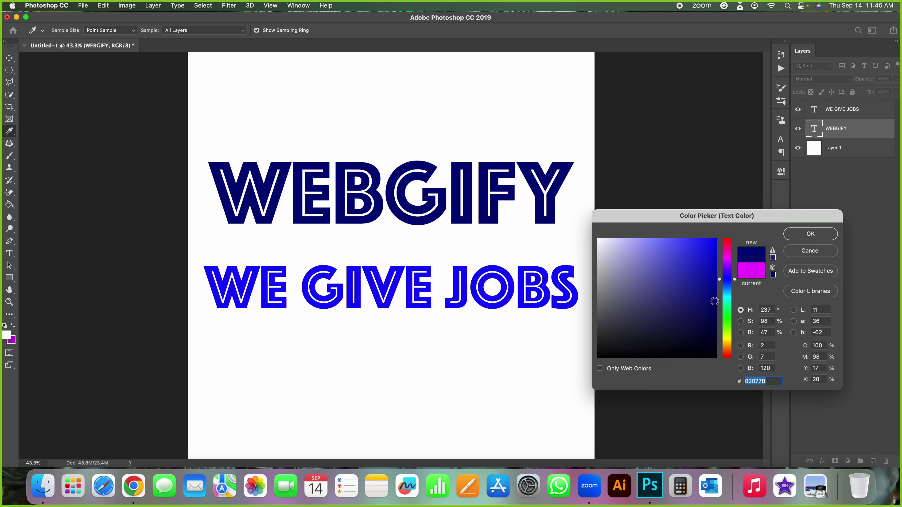
{"action": "left_click", "coordinate": [806, 234]}
Nudge WEBGIFY slightly down the page toward WE GIVE JOBS.
{"action": "key", "text": "super+t"}
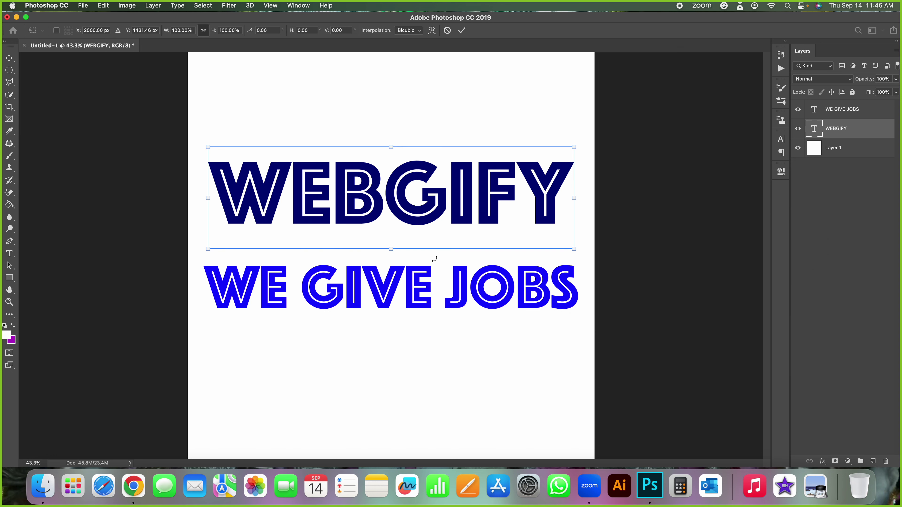
{"action": "left_click_drag", "start_coordinate": [413, 224], "coordinate": [415, 239]}
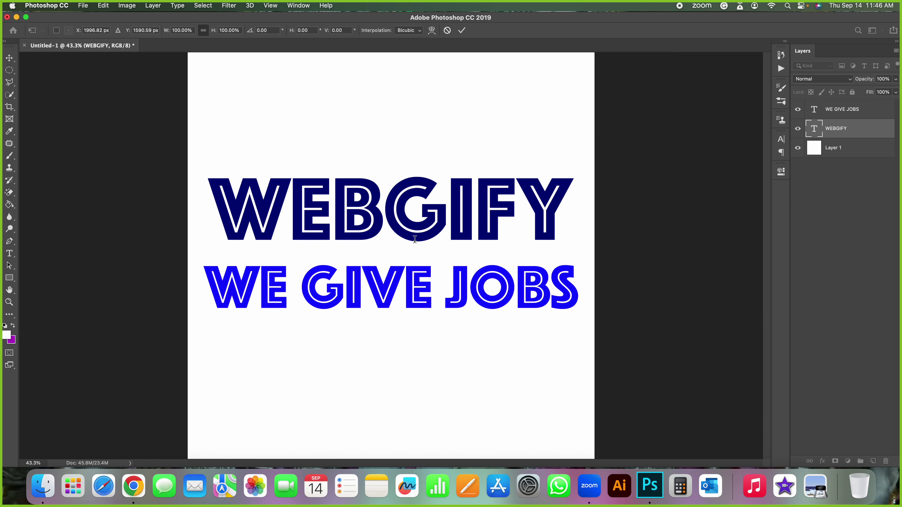
{"action": "key", "text": "Return"}
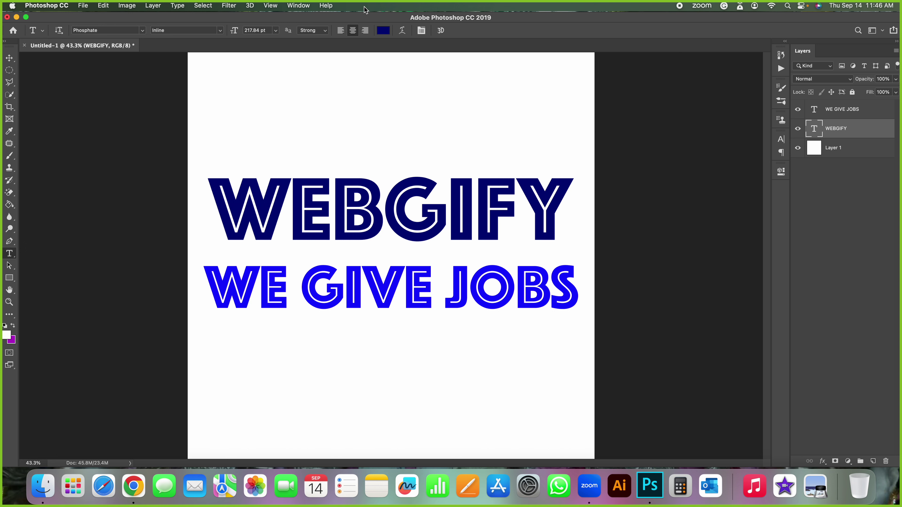
Trial an Arc Lower warp on WEBGIFY with bend and distortion tweaks, then cancel it.
{"action": "left_click", "coordinate": [403, 31]}
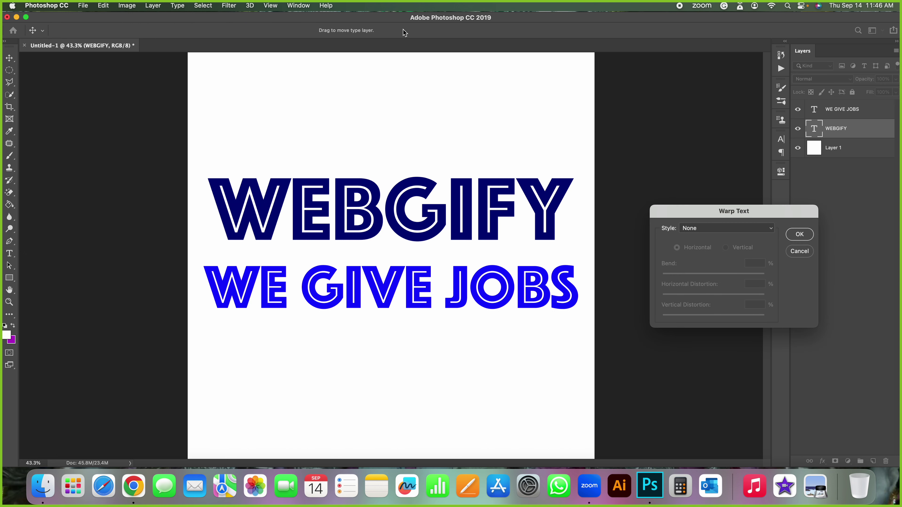
{"action": "left_click", "coordinate": [709, 231]}
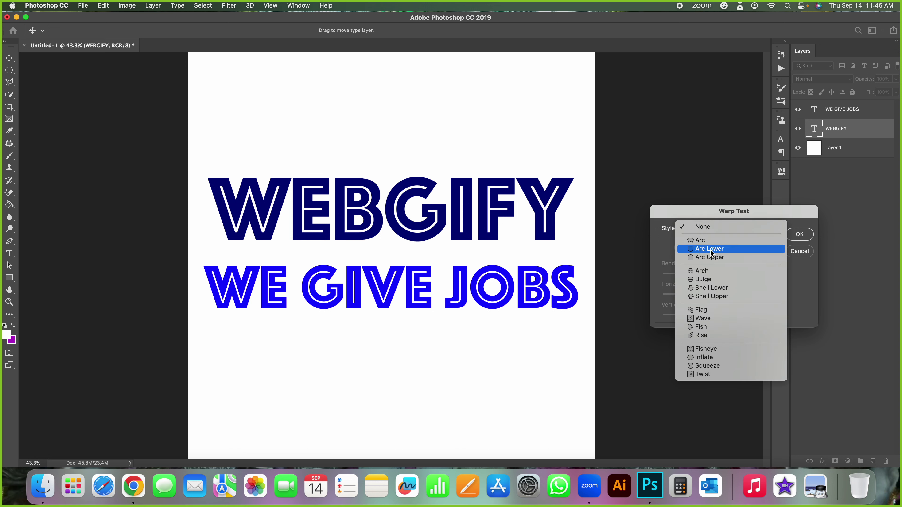
{"action": "left_click", "coordinate": [718, 249]}
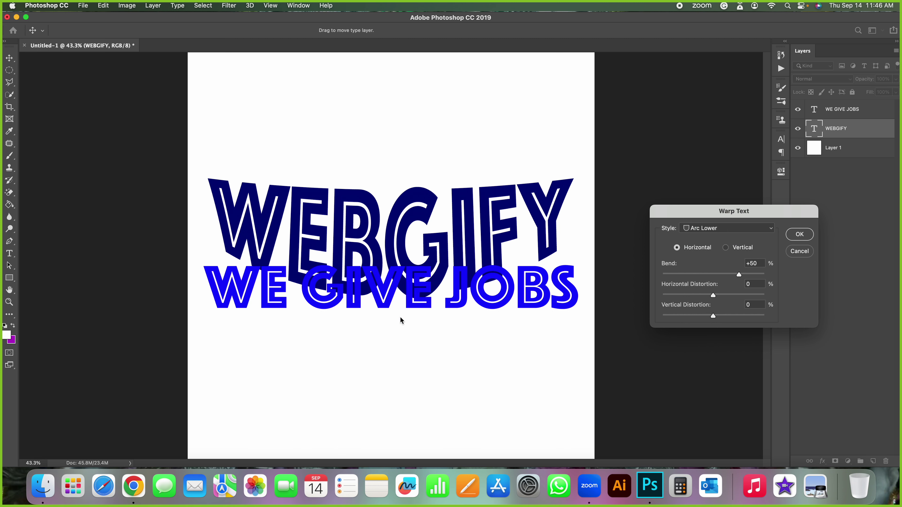
{"action": "left_click_drag", "start_coordinate": [739, 275], "coordinate": [687, 275]}
{"action": "left_click", "coordinate": [697, 276]}
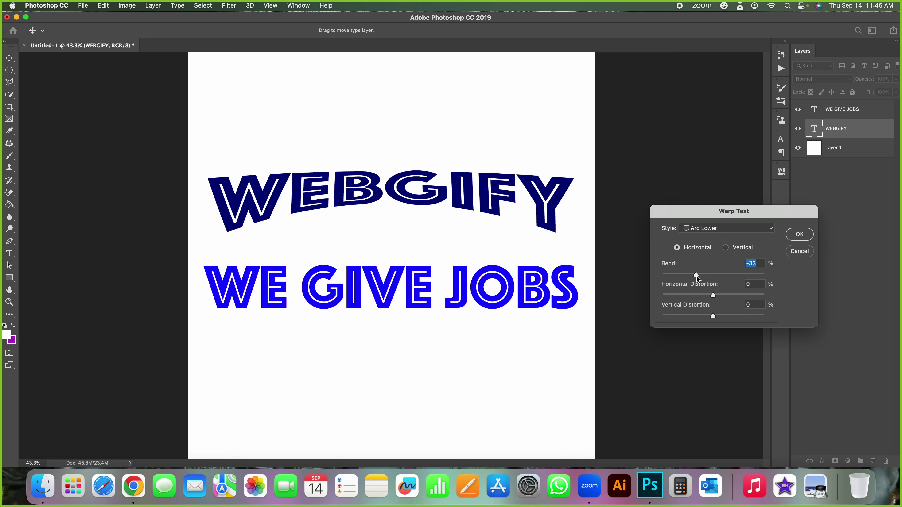
{"action": "mouse_move", "coordinate": [697, 276]}
{"action": "left_mouse_down"}
{"action": "mouse_move", "coordinate": [744, 295]}
{"action": "mouse_move", "coordinate": [689, 318]}
{"action": "mouse_move", "coordinate": [741, 316]}
{"action": "mouse_move", "coordinate": [714, 316]}
{"action": "left_mouse_up"}
{"action": "left_click", "coordinate": [802, 251]}
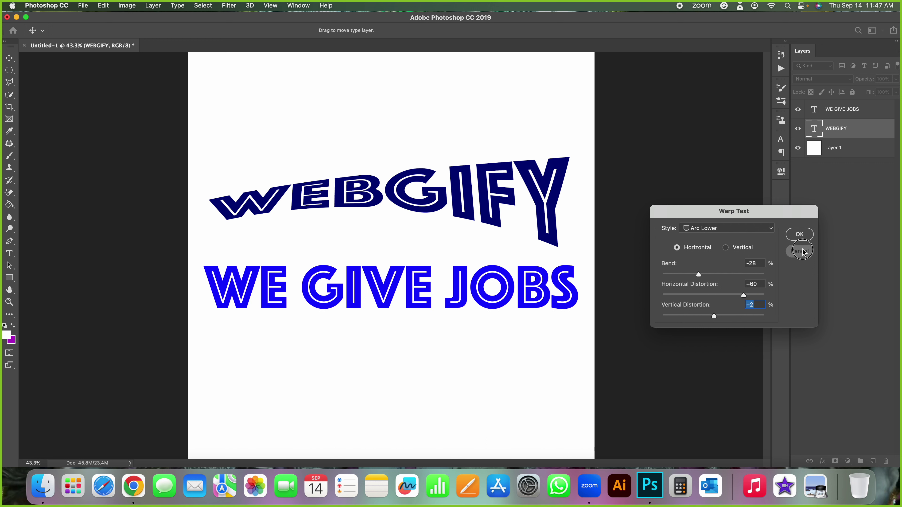
Preview Arc, Arc Lower, Arc Upper and Arch warps on WEBGIFY, settling on Bulge at +50.
{"action": "left_click", "coordinate": [402, 31]}
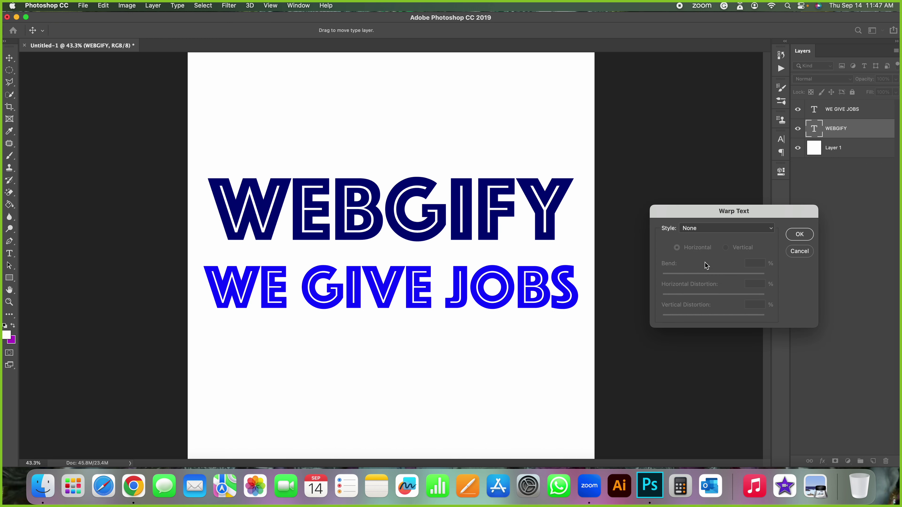
{"action": "left_click", "coordinate": [716, 229]}
{"action": "left_click", "coordinate": [706, 239]}
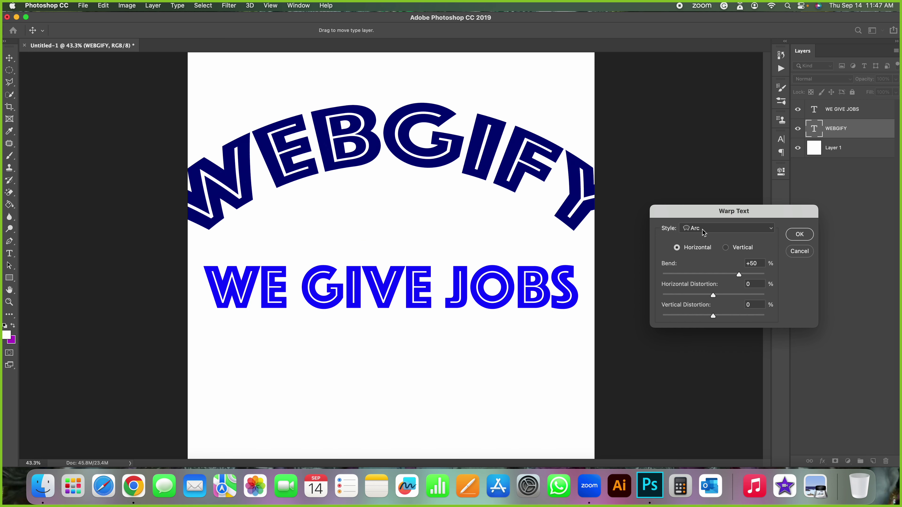
{"action": "left_click", "coordinate": [743, 231]}
{"action": "left_click", "coordinate": [711, 244]}
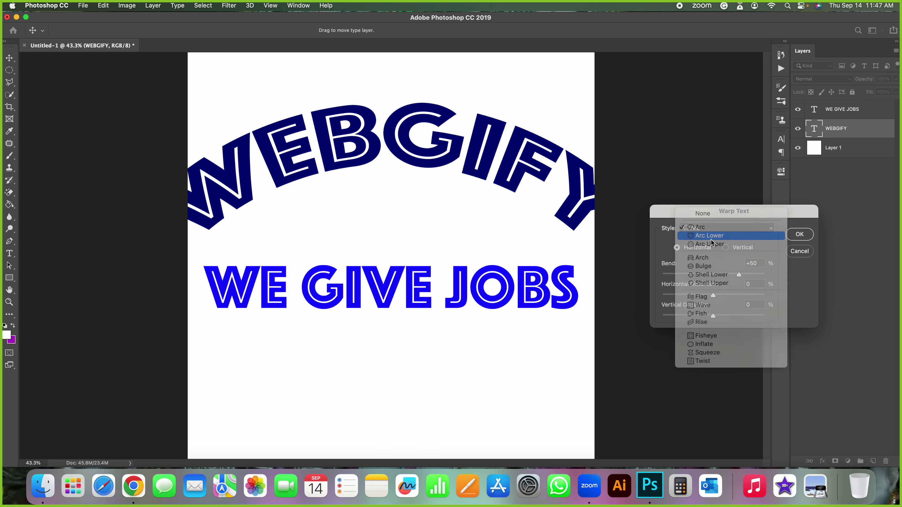
{"action": "left_click", "coordinate": [714, 229]}
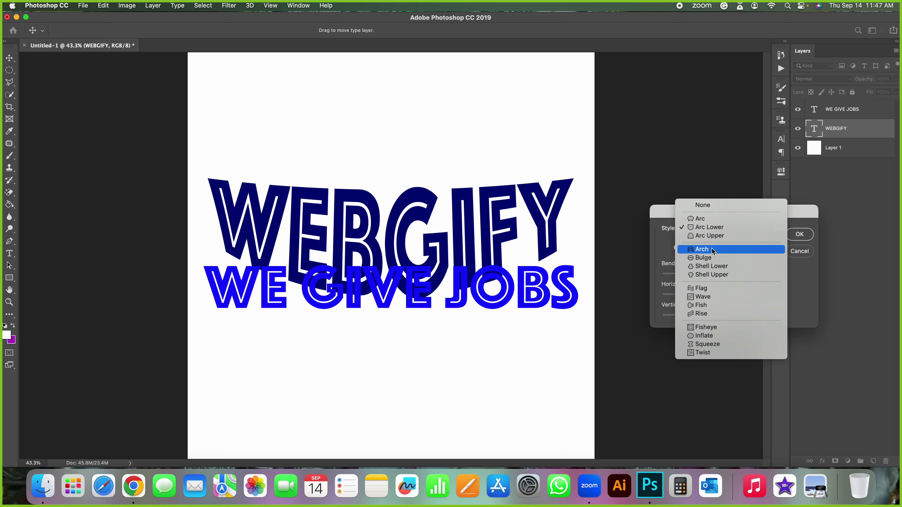
{"action": "left_click", "coordinate": [712, 237]}
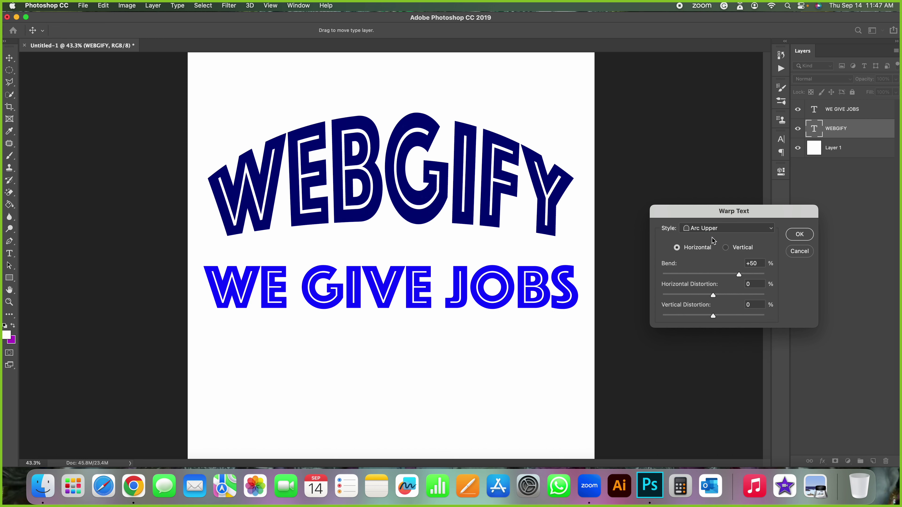
{"action": "left_click", "coordinate": [714, 228]}
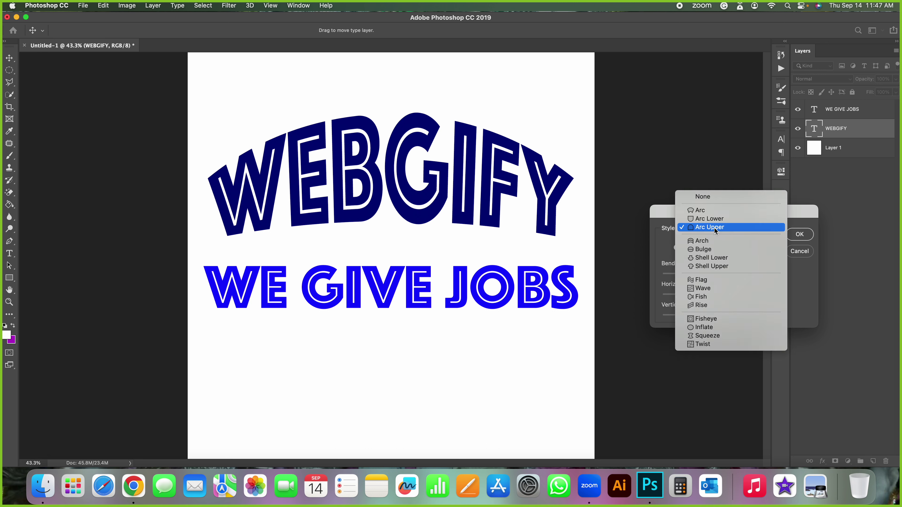
{"action": "left_click", "coordinate": [708, 243]}
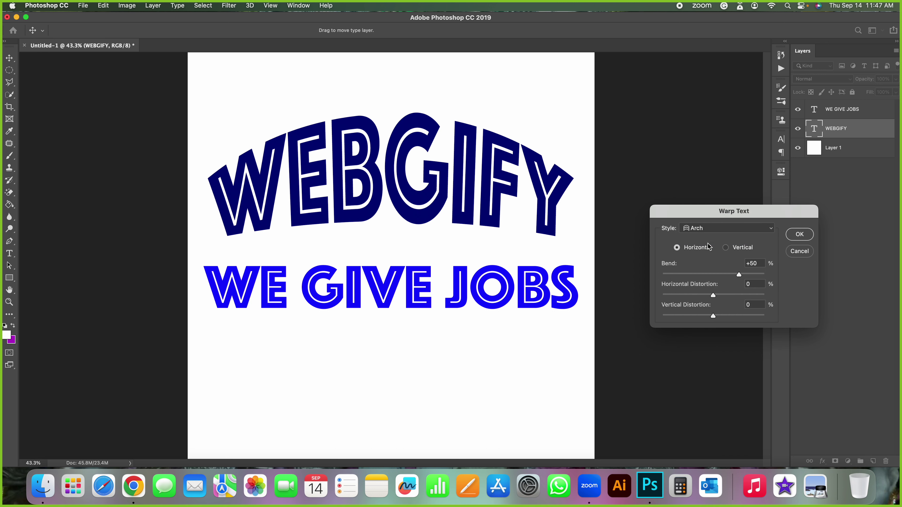
{"action": "left_click", "coordinate": [711, 229]}
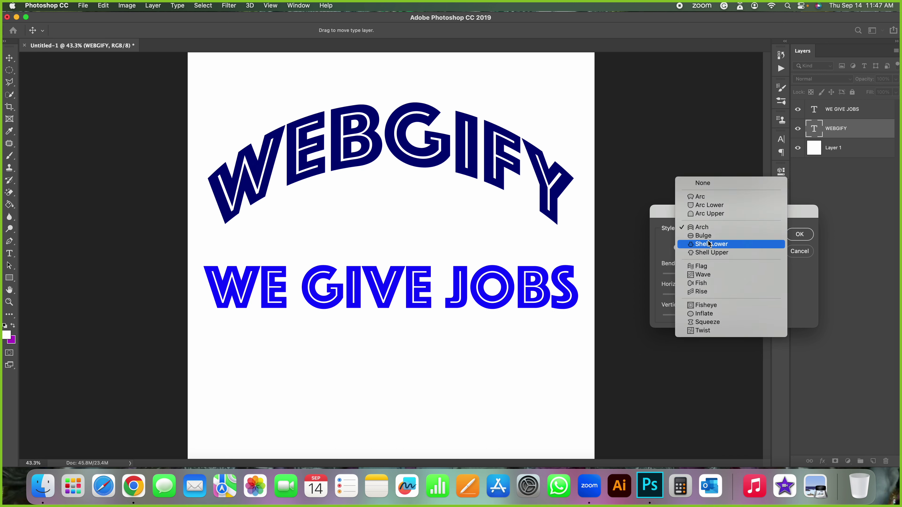
{"action": "left_click", "coordinate": [709, 235]}
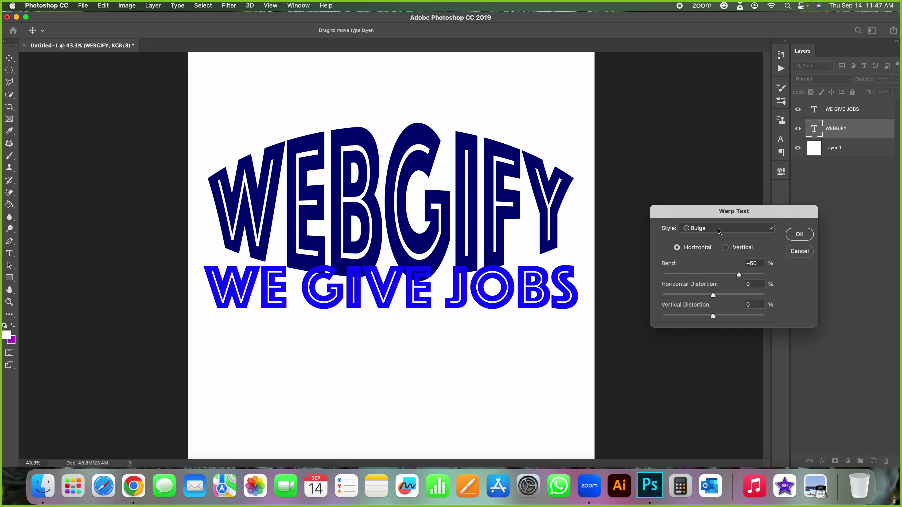
Apply the Bulge warp, raise WEBGIFY away from the tagline, and select WE GIVE JOBS for warping.
{"action": "left_click", "coordinate": [799, 235]}
{"action": "key", "text": "super+t"}
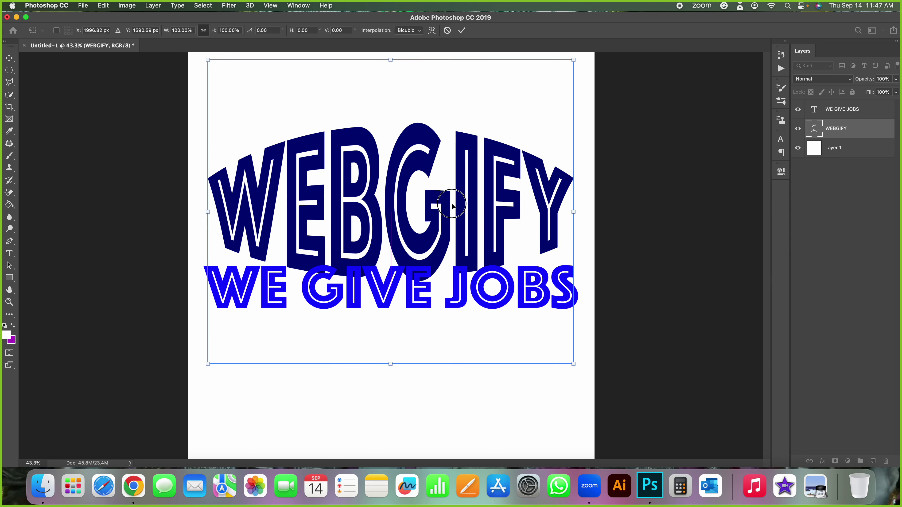
{"action": "mouse_move", "coordinate": [452, 178]}
{"action": "left_mouse_down"}
{"action": "mouse_move", "coordinate": [452, 197]}
{"action": "mouse_move", "coordinate": [452, 161]}
{"action": "left_mouse_up"}
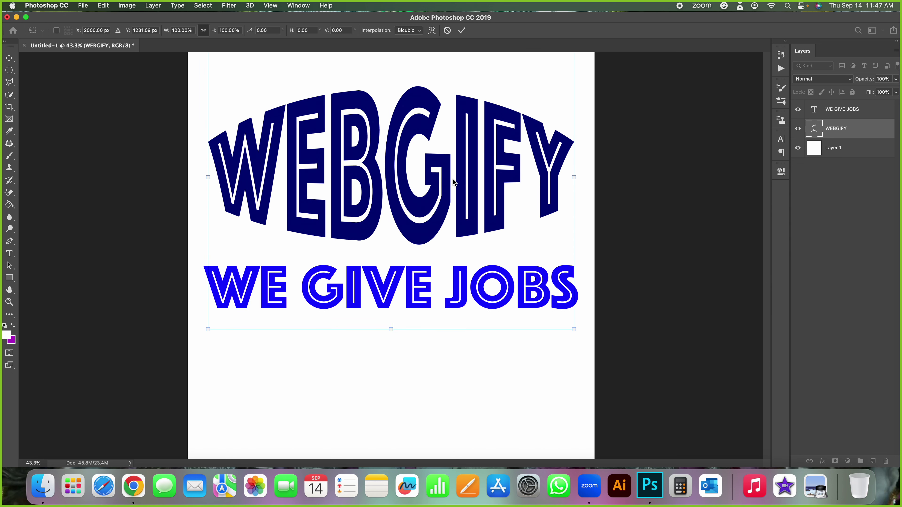
{"action": "key", "text": "Return"}
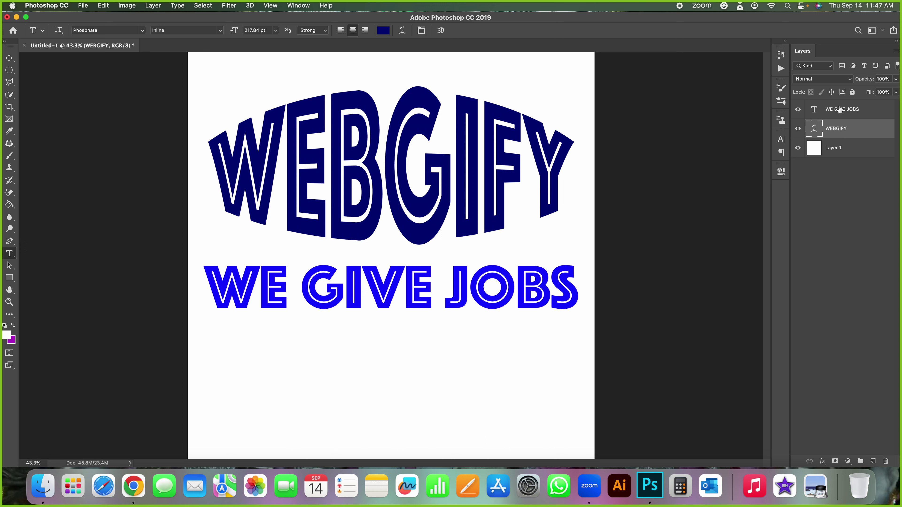
{"action": "left_click", "coordinate": [844, 111]}
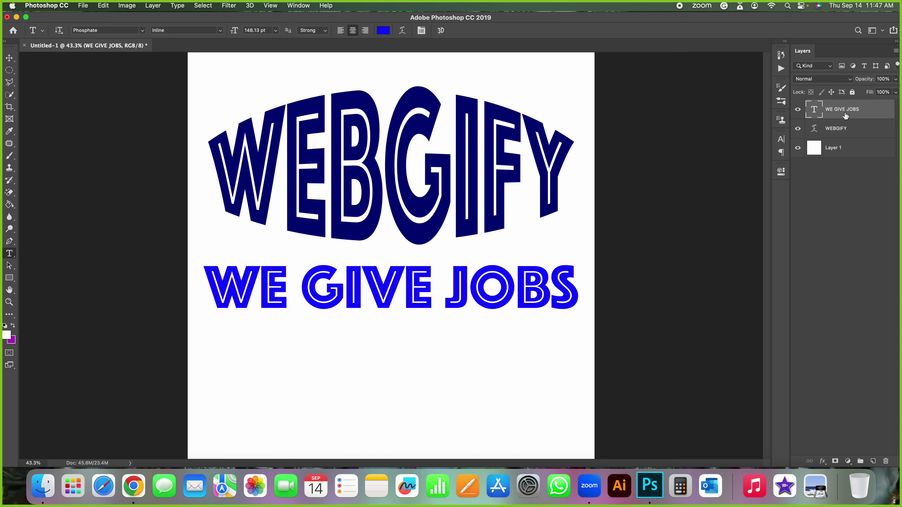
{"action": "left_click", "coordinate": [402, 31]}
Trial Shell Upper and Flag warps with bend and distortion tweaks on WE GIVE JOBS, then cancel.
{"action": "left_click", "coordinate": [725, 228]}
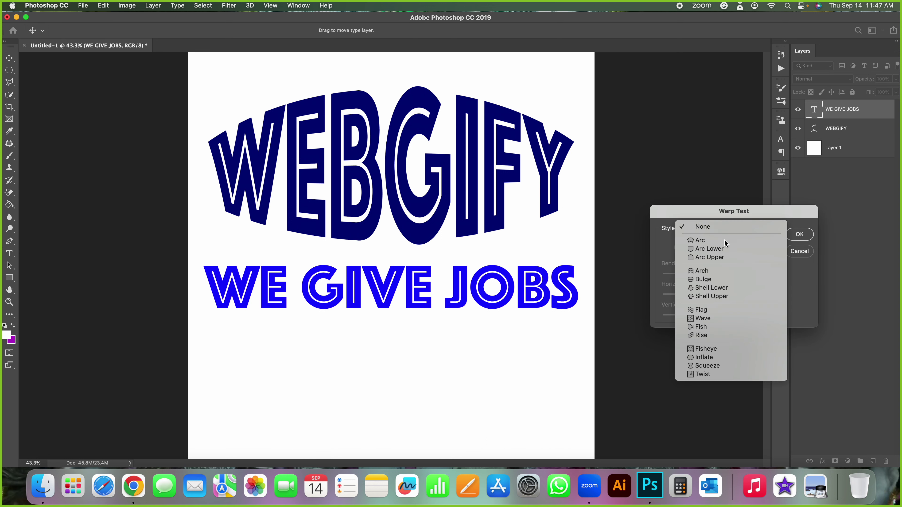
{"action": "left_click", "coordinate": [717, 296]}
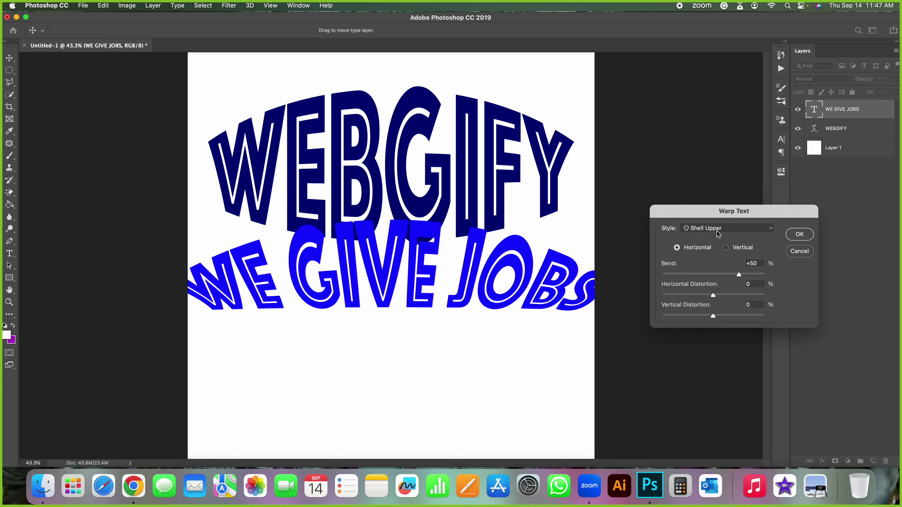
{"action": "left_click", "coordinate": [717, 231]}
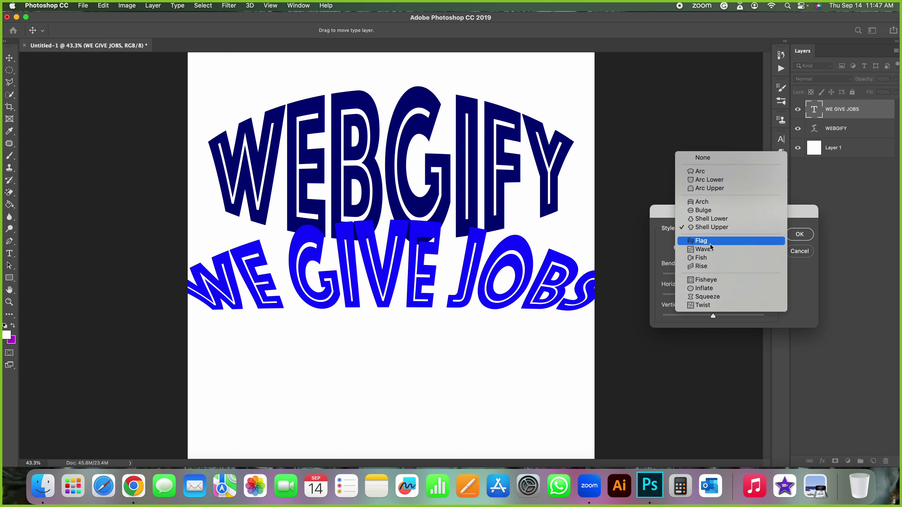
{"action": "left_click", "coordinate": [714, 242]}
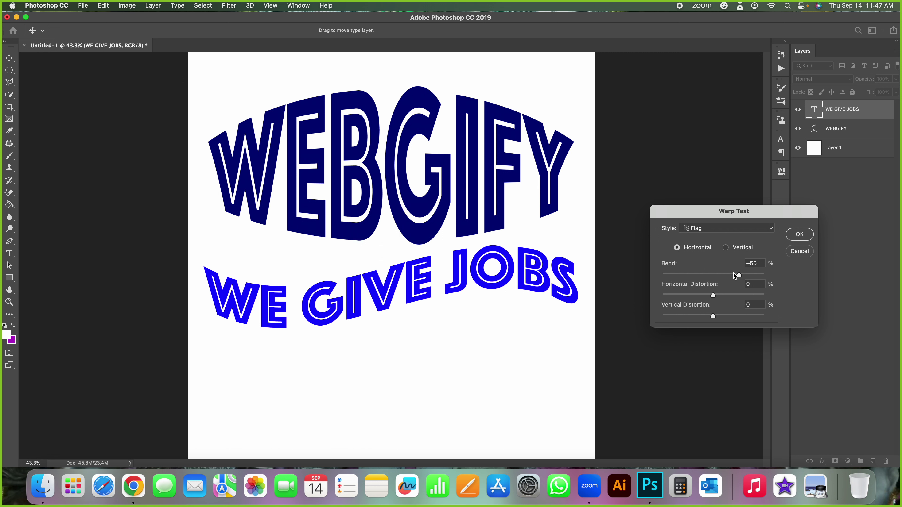
{"action": "mouse_move", "coordinate": [739, 275]}
{"action": "left_mouse_down"}
{"action": "mouse_move", "coordinate": [688, 275]}
{"action": "mouse_move", "coordinate": [749, 295]}
{"action": "left_mouse_up"}
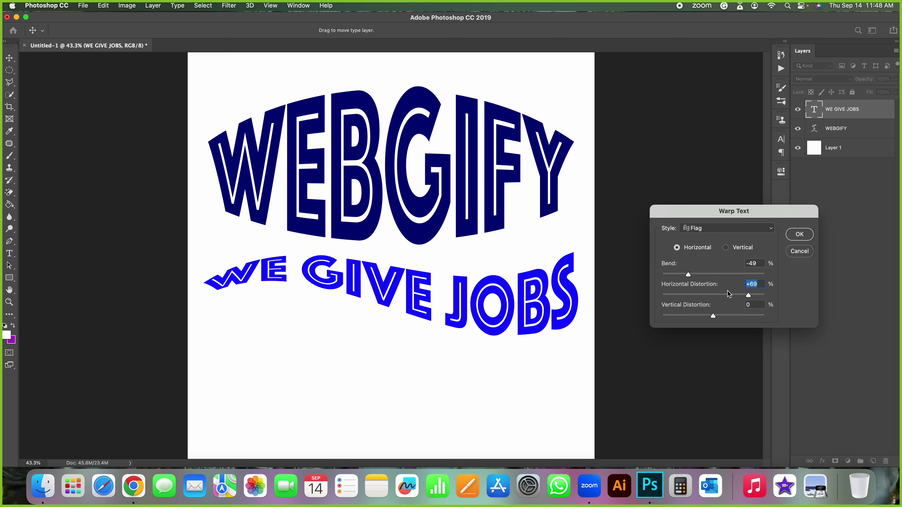
{"action": "left_click_drag", "start_coordinate": [748, 296], "coordinate": [713, 295]}
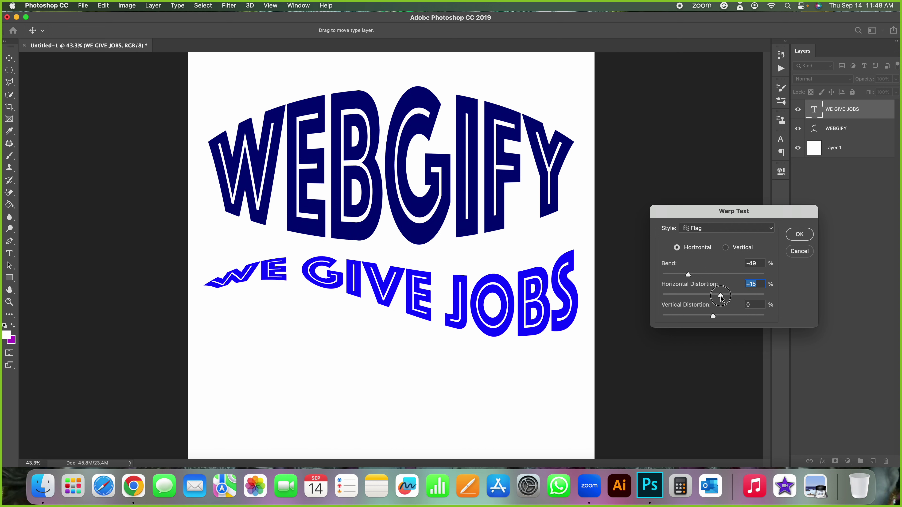
{"action": "left_click", "coordinate": [706, 230]}
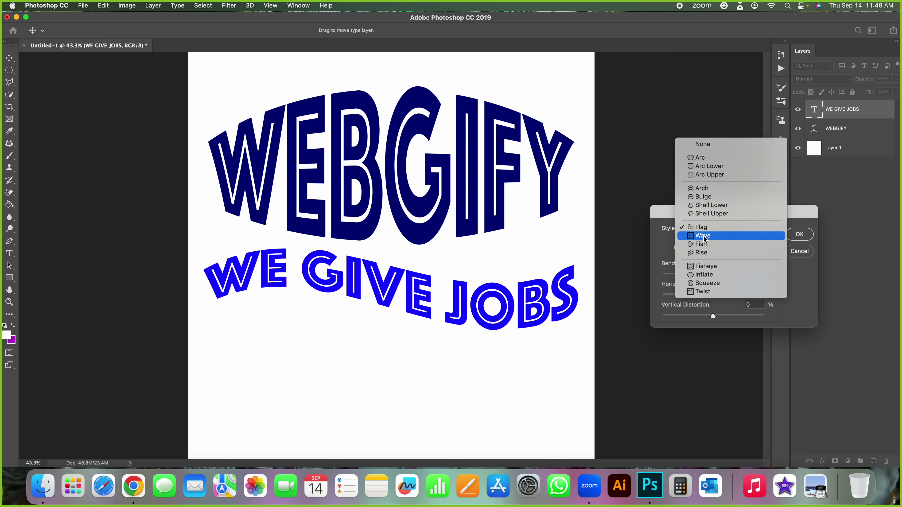
{"action": "left_click", "coordinate": [703, 235]}
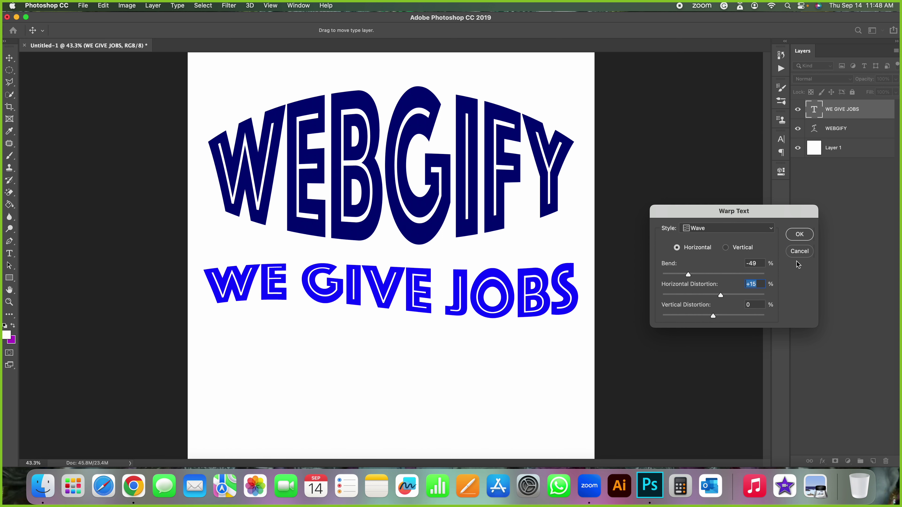
{"action": "left_click", "coordinate": [799, 253]}
Give WE GIVE JOBS a Wave warp with bend +85.
{"action": "left_click", "coordinate": [401, 30]}
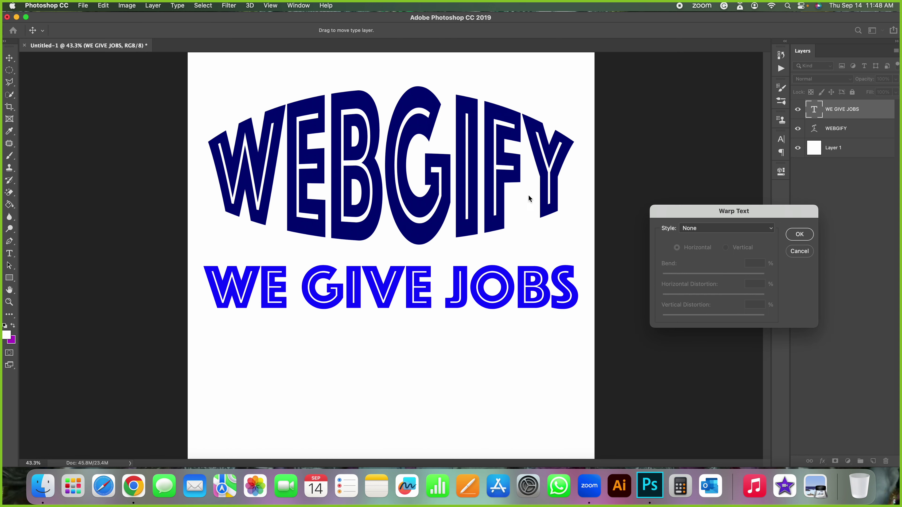
{"action": "left_click", "coordinate": [696, 228]}
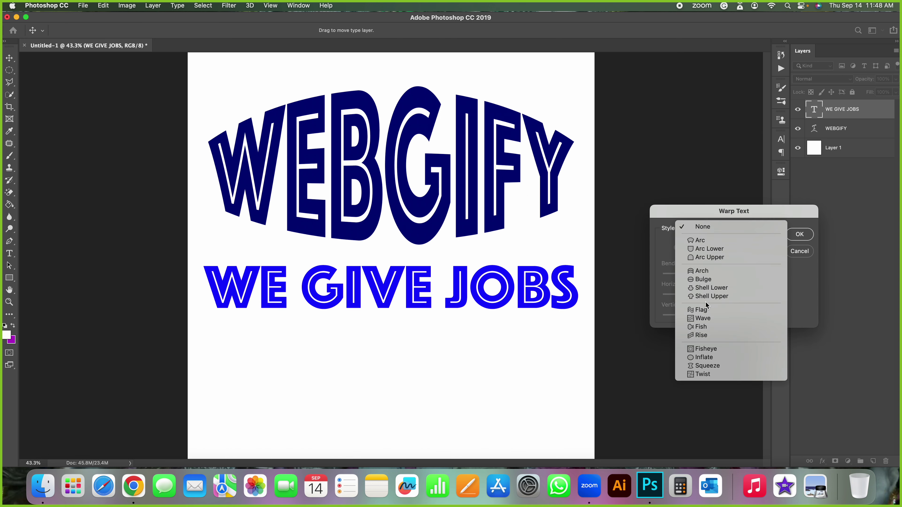
{"action": "left_click", "coordinate": [705, 320]}
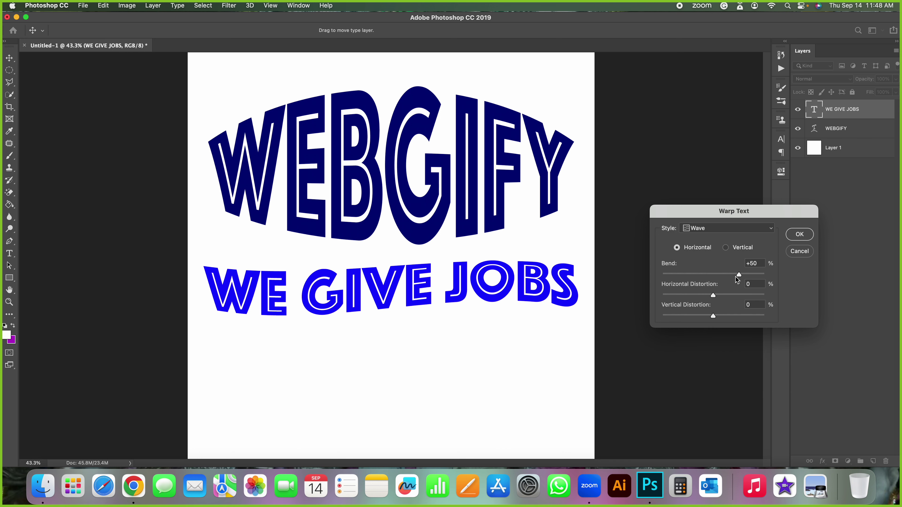
{"action": "left_click_drag", "start_coordinate": [738, 274], "coordinate": [757, 275]}
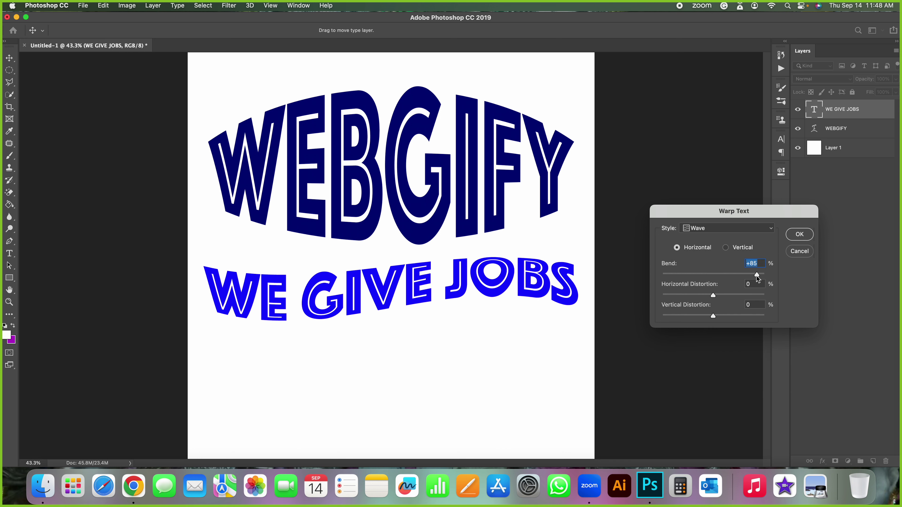
{"action": "left_click", "coordinate": [710, 231]}
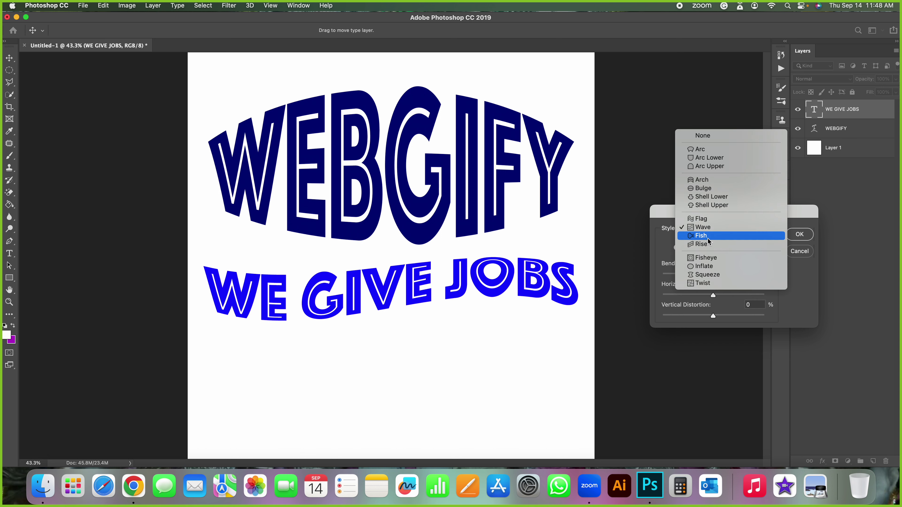
Preview Fish (+56 bend), Rise, Fisheye and Inflate warps on WE GIVE JOBS.
{"action": "left_click", "coordinate": [708, 238]}
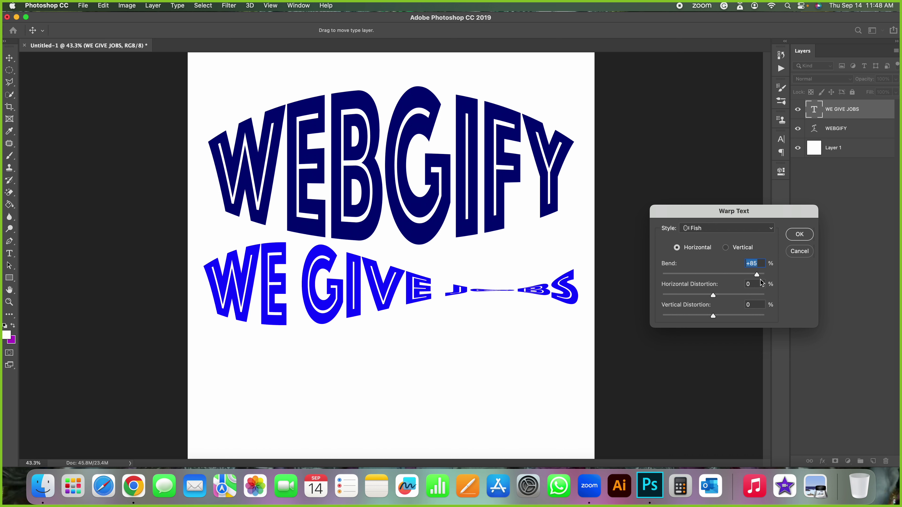
{"action": "left_click_drag", "start_coordinate": [757, 276], "coordinate": [742, 276]}
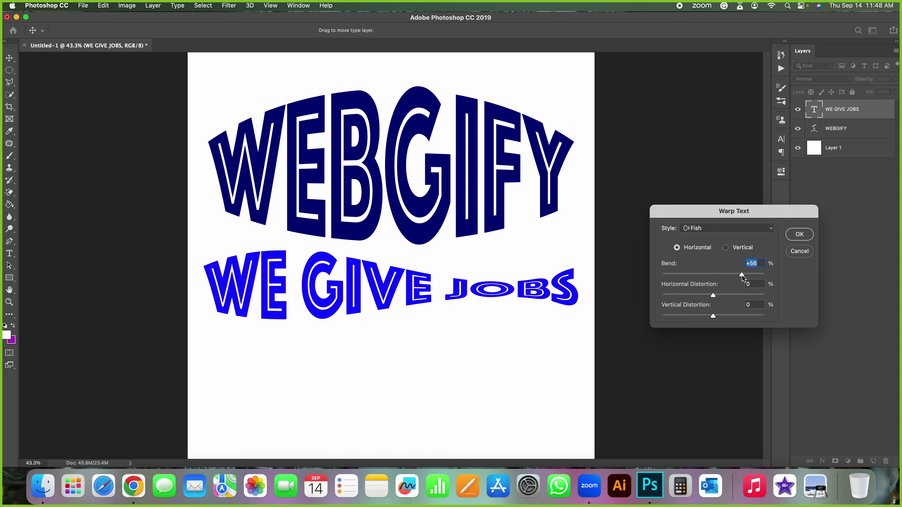
{"action": "left_click", "coordinate": [719, 233]}
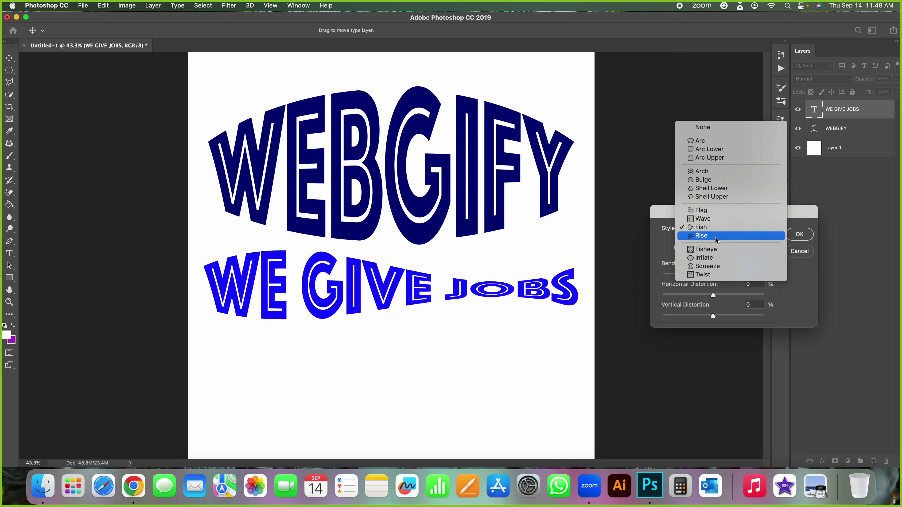
{"action": "left_click", "coordinate": [715, 236]}
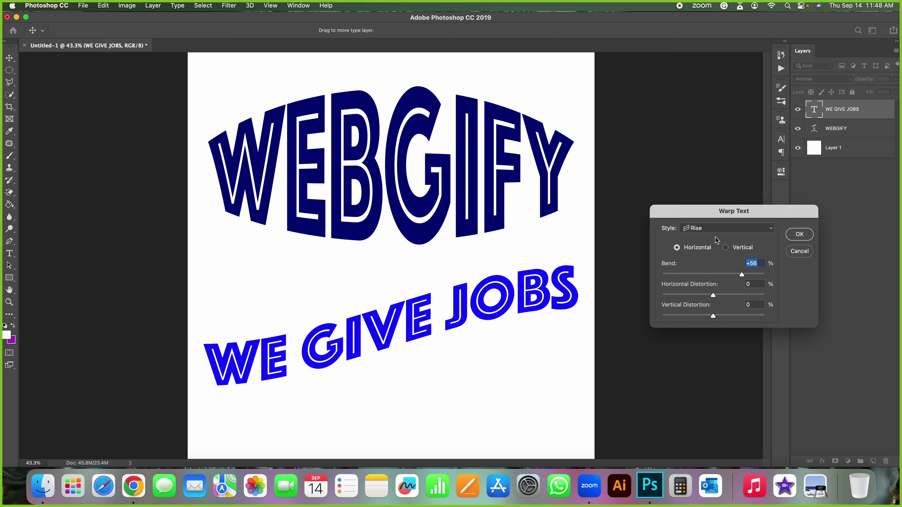
{"action": "left_click", "coordinate": [713, 230]}
{"action": "left_click", "coordinate": [701, 242]}
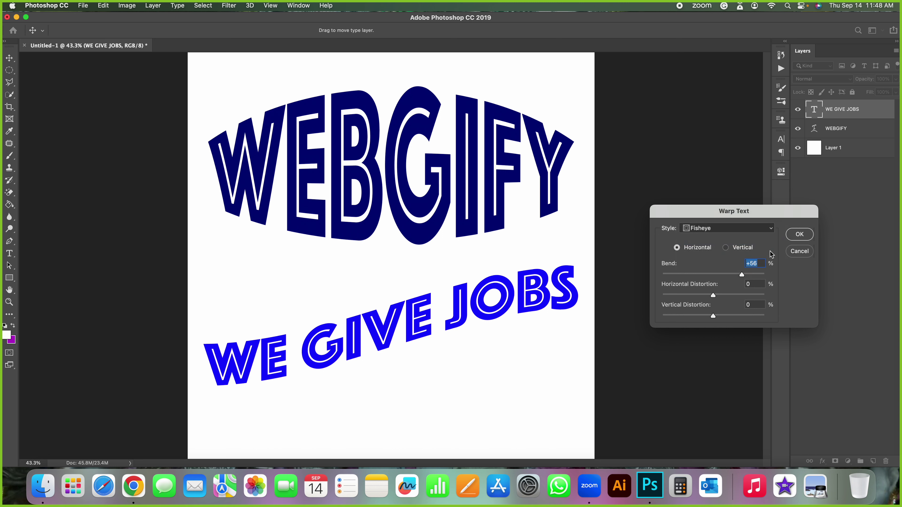
{"action": "left_click", "coordinate": [722, 234]}
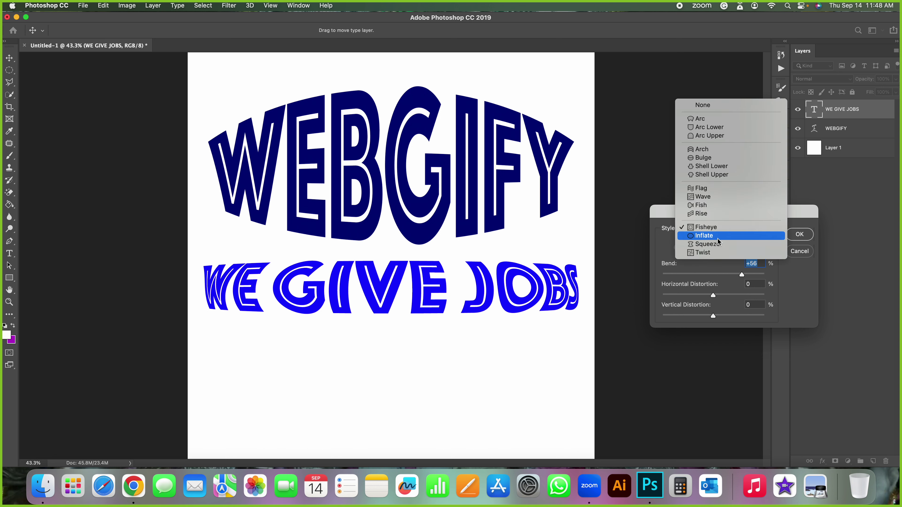
{"action": "left_click", "coordinate": [718, 237]}
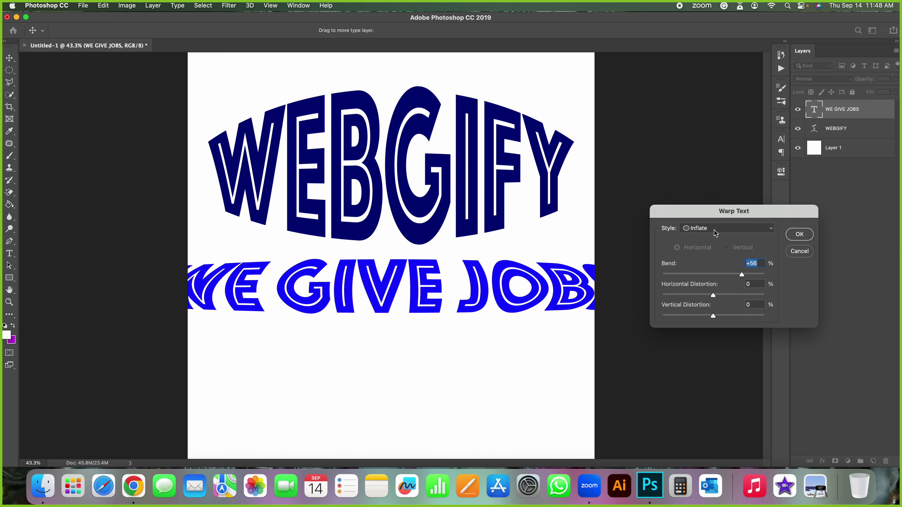
{"action": "left_click_drag", "start_coordinate": [742, 279], "coordinate": [695, 278]}
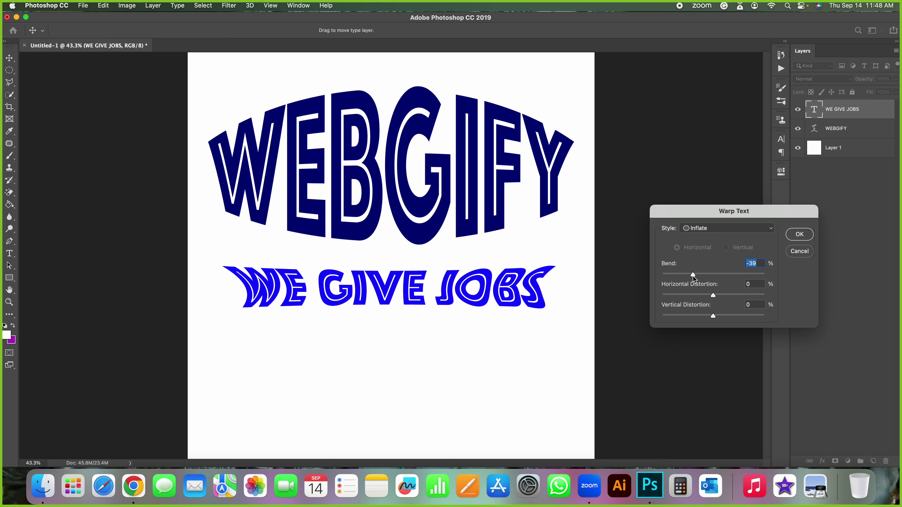
Try Squeeze at +49 and various Twist bends, then cancel to keep WE GIVE JOBS straight.
{"action": "left_click", "coordinate": [714, 229]}
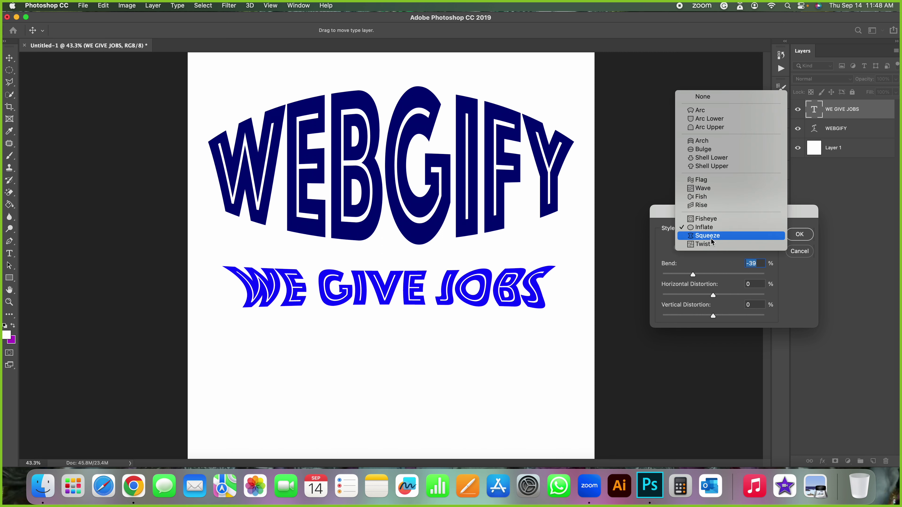
{"action": "left_click", "coordinate": [711, 238]}
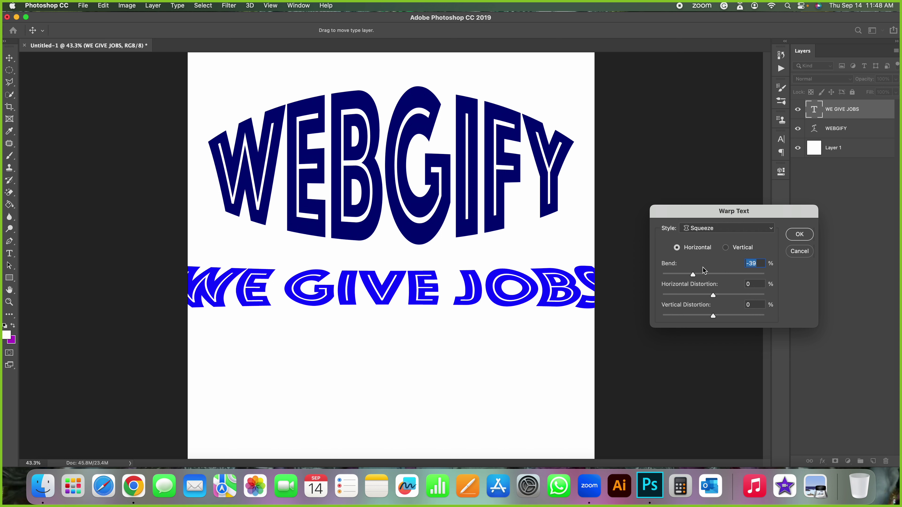
{"action": "left_click_drag", "start_coordinate": [697, 278], "coordinate": [726, 281]}
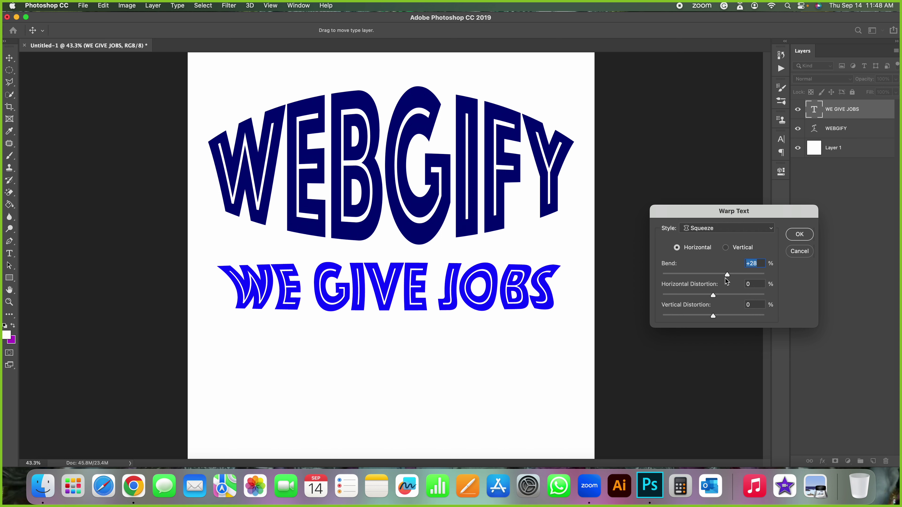
{"action": "left_click_drag", "start_coordinate": [731, 278], "coordinate": [741, 279]}
{"action": "left_click", "coordinate": [715, 228]}
{"action": "left_click", "coordinate": [705, 237]}
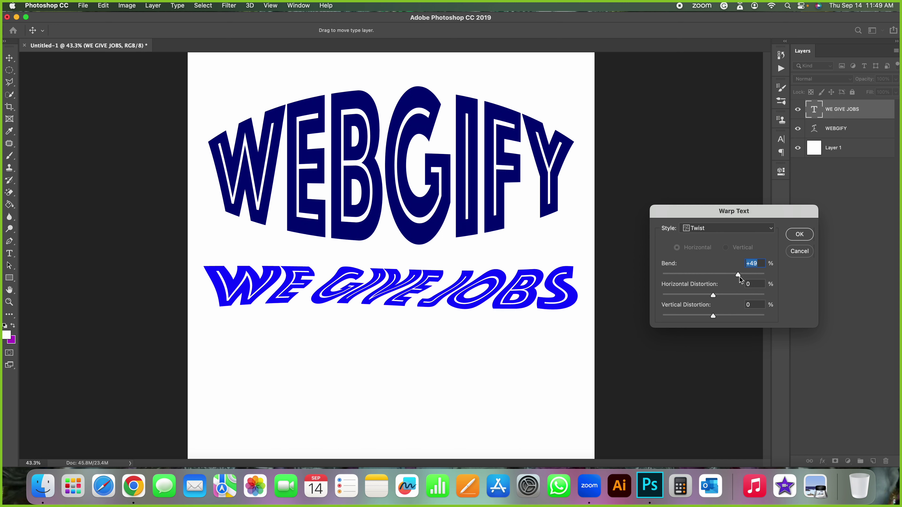
{"action": "mouse_move", "coordinate": [739, 274]}
{"action": "left_mouse_down"}
{"action": "mouse_move", "coordinate": [759, 275]}
{"action": "mouse_move", "coordinate": [661, 275]}
{"action": "left_mouse_up"}
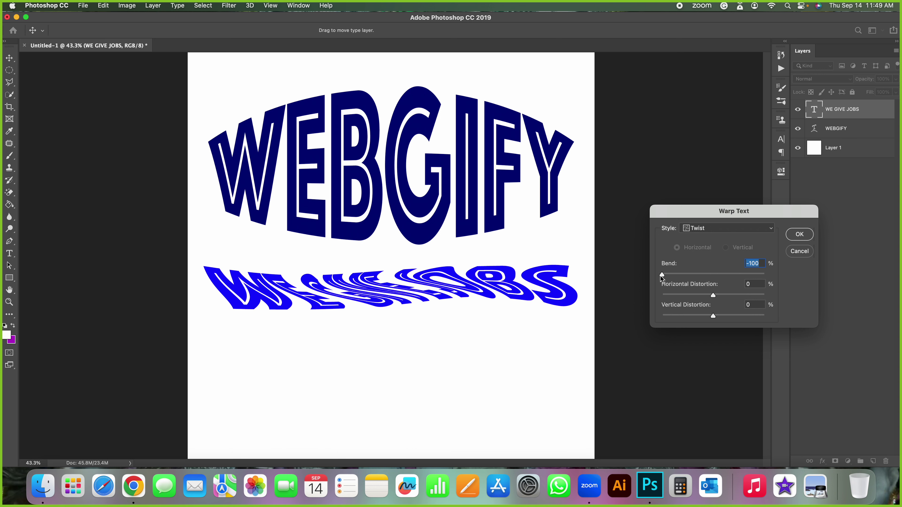
{"action": "left_click_drag", "start_coordinate": [662, 276], "coordinate": [689, 275]}
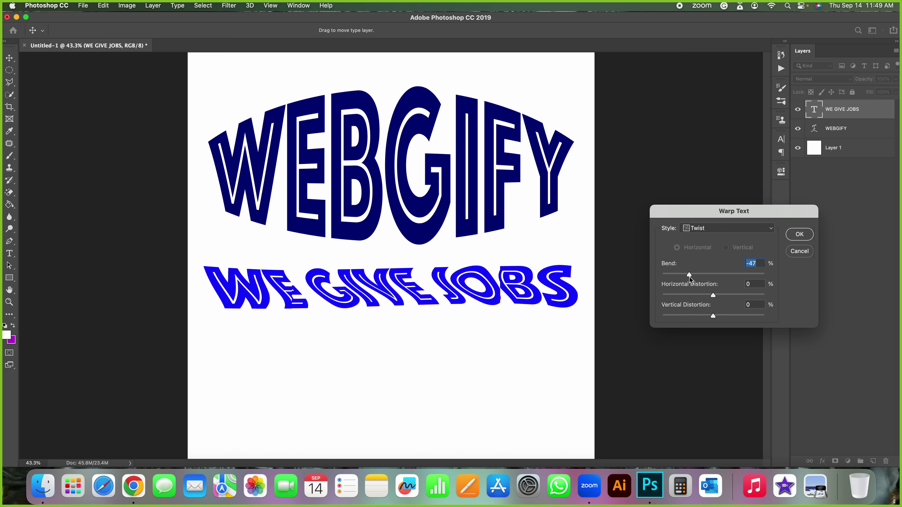
{"action": "left_click", "coordinate": [799, 251]}
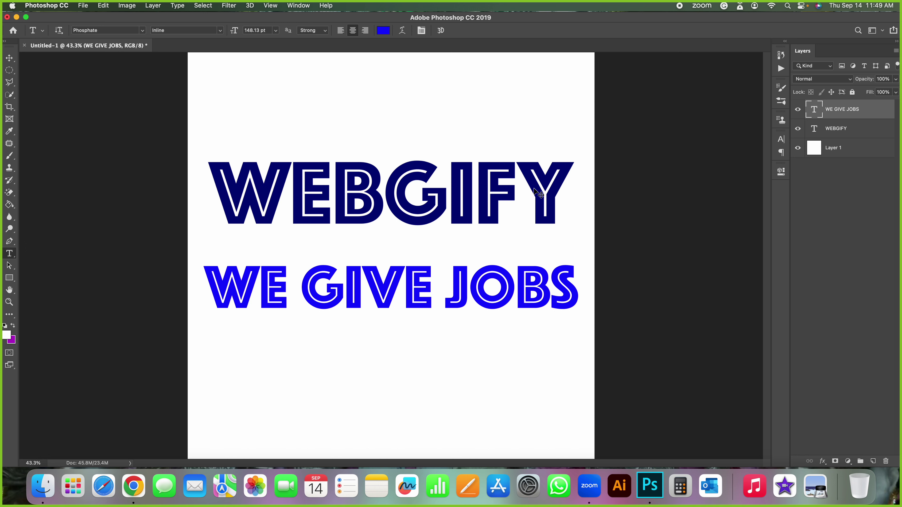
Move WE GIVE JOBS up about 48 px closer to WEBGIFY.
{"action": "key", "text": "super+t"}
{"action": "left_click_drag", "start_coordinate": [403, 258], "coordinate": [403, 240]}
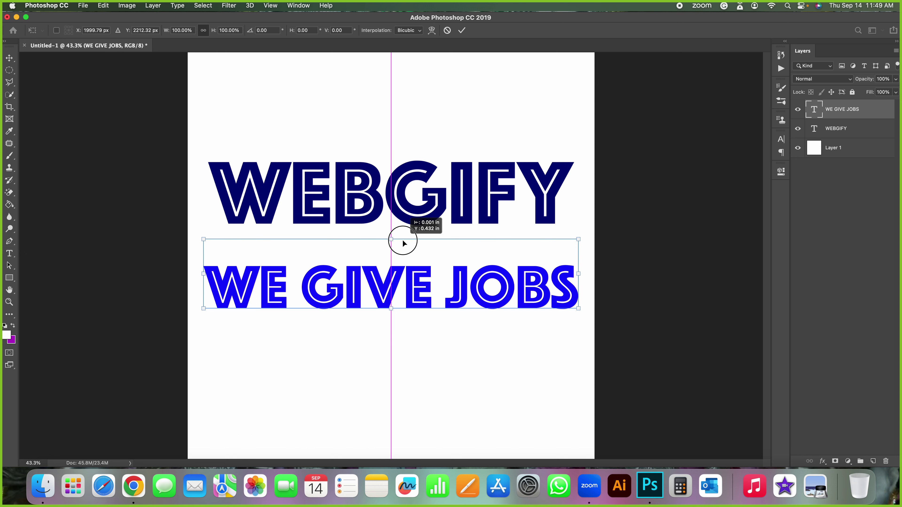
{"action": "key", "text": "Return"}
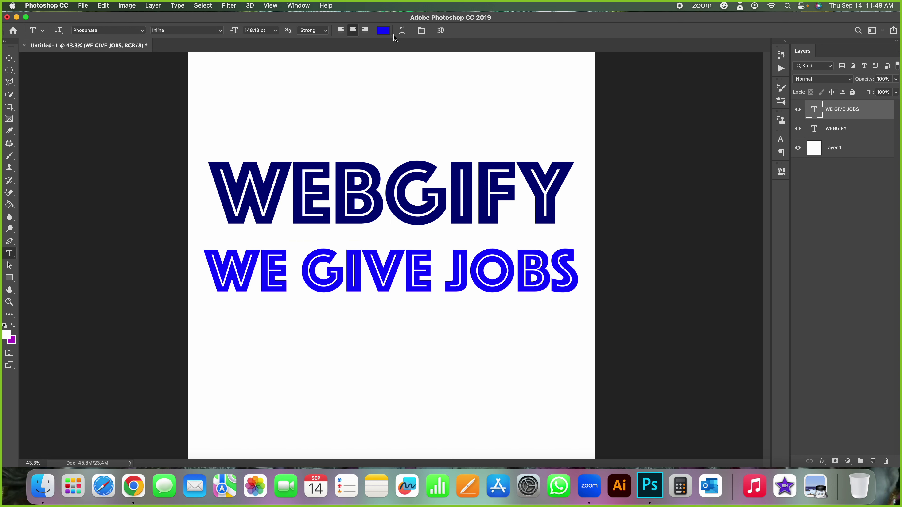
After previewing Arc, Bulge and Rise, commit a Wave warp with +66 bend and +35 horizontal distortion.
{"action": "left_click", "coordinate": [403, 30]}
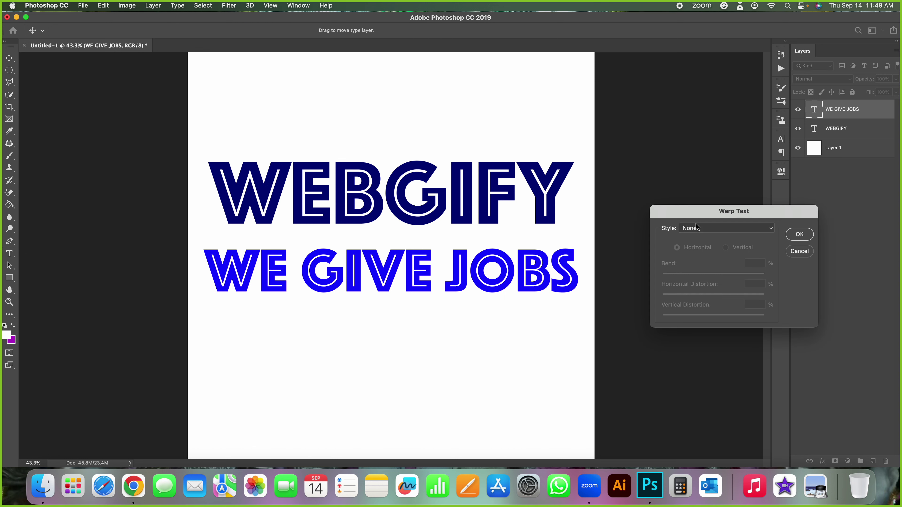
{"action": "left_click", "coordinate": [734, 232]}
{"action": "left_click", "coordinate": [723, 238]}
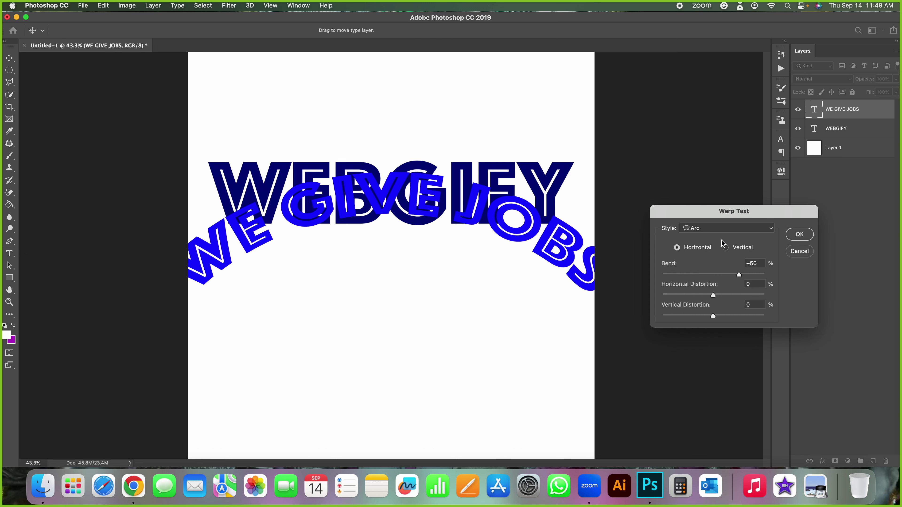
{"action": "left_click", "coordinate": [716, 229]}
{"action": "left_click", "coordinate": [709, 262]}
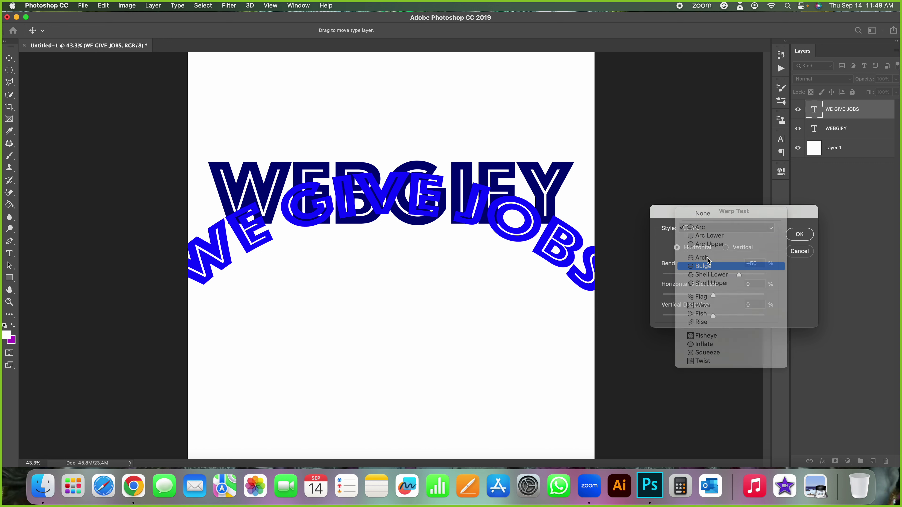
{"action": "left_click", "coordinate": [712, 231]}
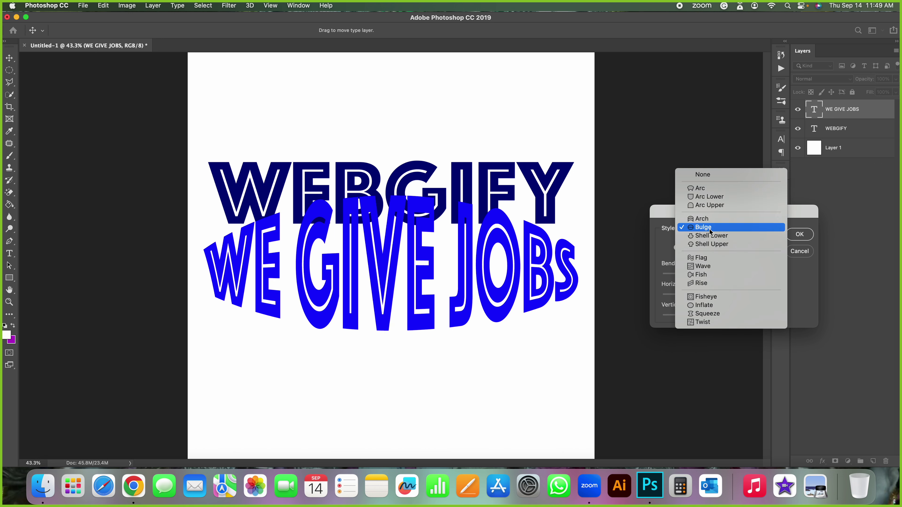
{"action": "left_click", "coordinate": [712, 286]}
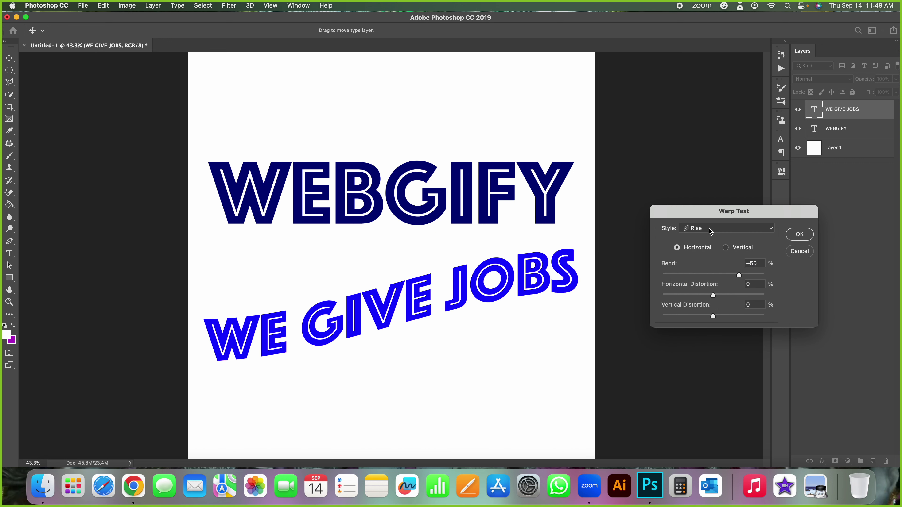
{"action": "left_click", "coordinate": [711, 231]}
{"action": "left_click", "coordinate": [703, 211]}
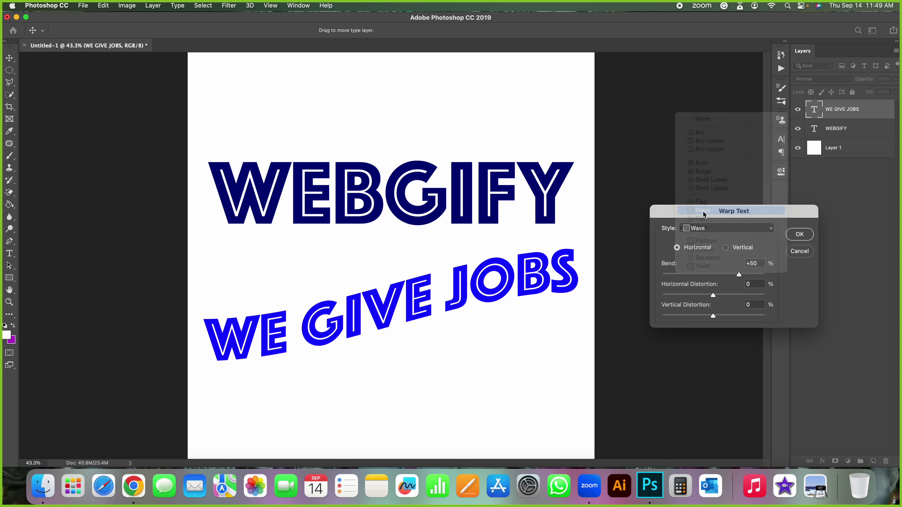
{"action": "mouse_move", "coordinate": [739, 276]}
{"action": "left_mouse_down"}
{"action": "mouse_move", "coordinate": [747, 275]}
{"action": "mouse_move", "coordinate": [723, 295]}
{"action": "mouse_move", "coordinate": [731, 295]}
{"action": "left_mouse_up"}
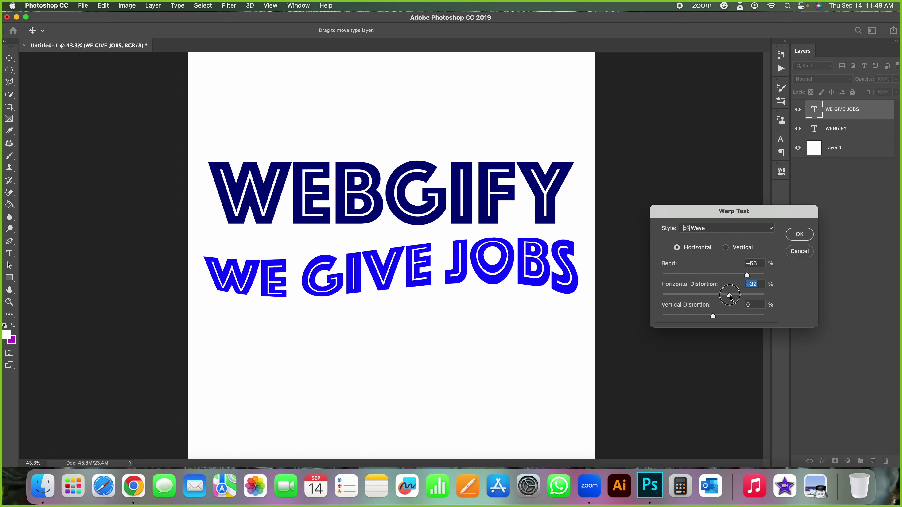
{"action": "left_click", "coordinate": [793, 235]}
{"action": "left_click", "coordinate": [828, 132]}
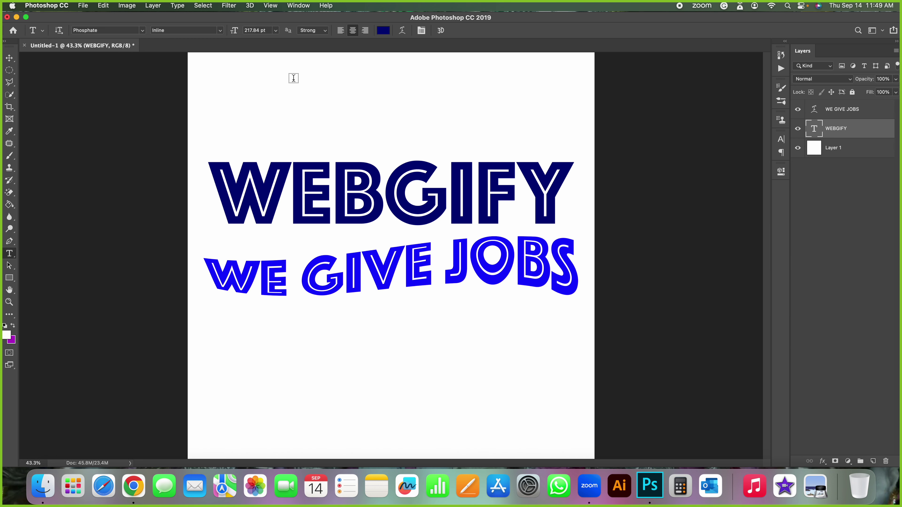
Warp WEBGIFY with the Arc style at about +45 bend.
{"action": "left_click", "coordinate": [402, 31]}
{"action": "left_click", "coordinate": [734, 229]}
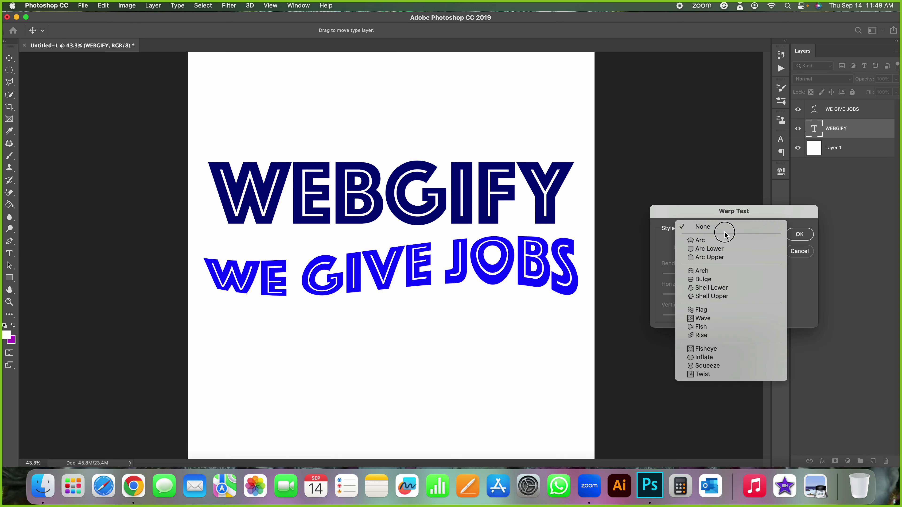
{"action": "left_click", "coordinate": [715, 241]}
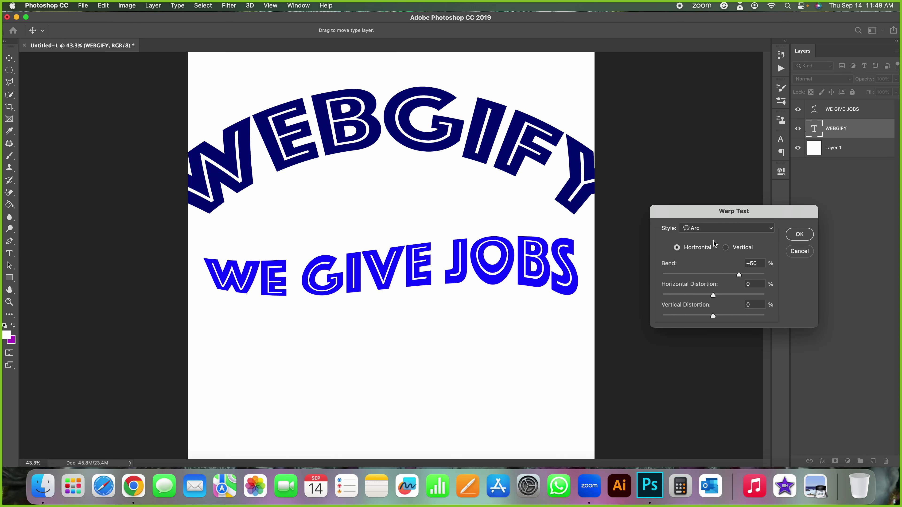
{"action": "mouse_move", "coordinate": [735, 278]}
{"action": "left_mouse_down"}
{"action": "mouse_move", "coordinate": [722, 278]}
{"action": "mouse_move", "coordinate": [738, 277]}
{"action": "left_mouse_up"}
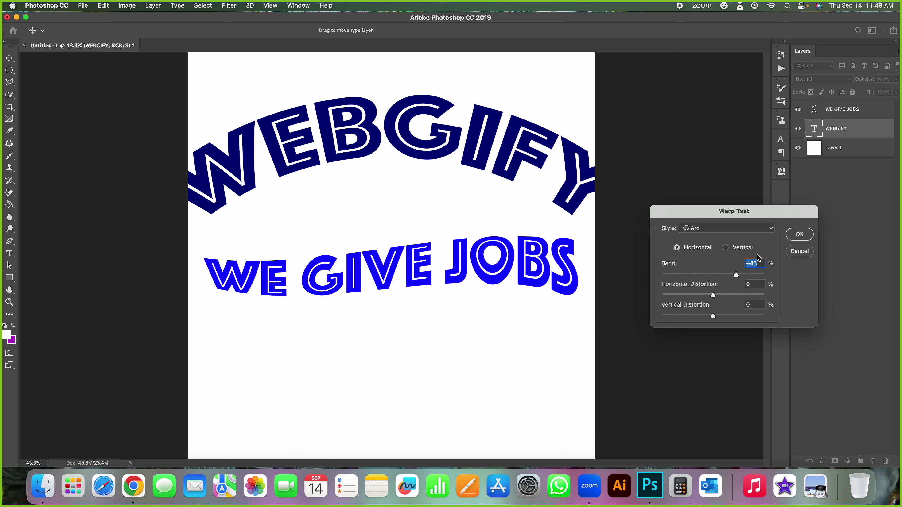
{"action": "left_click", "coordinate": [800, 234]}
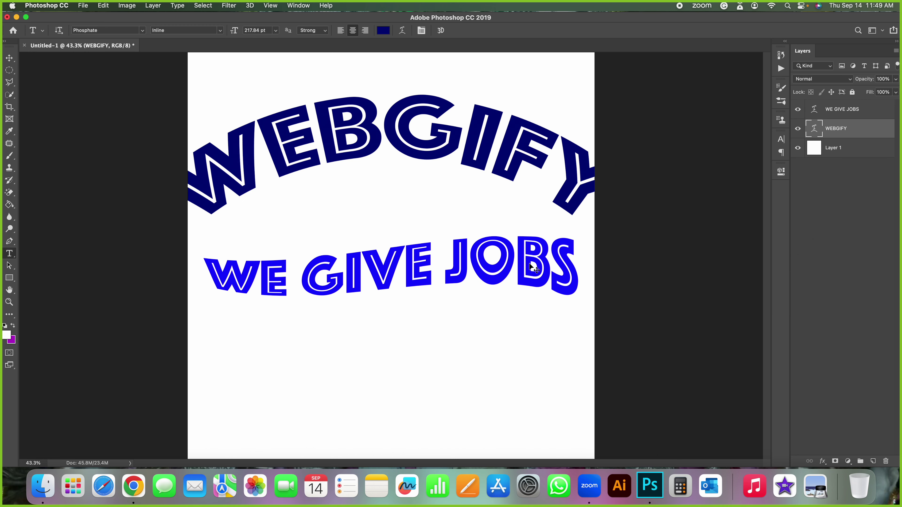
Scale WEBGIFY to about 72% and move it lower on the page.
{"action": "key", "text": "ctrl+t"}
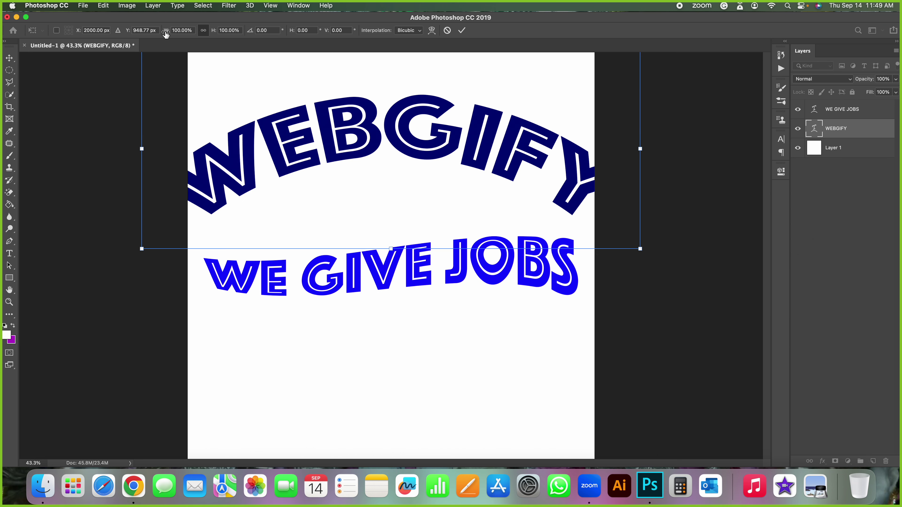
{"action": "left_click_drag", "start_coordinate": [166, 31], "coordinate": [153, 34]}
{"action": "left_click_drag", "start_coordinate": [358, 164], "coordinate": [359, 182]}
{"action": "key", "text": "Return"}
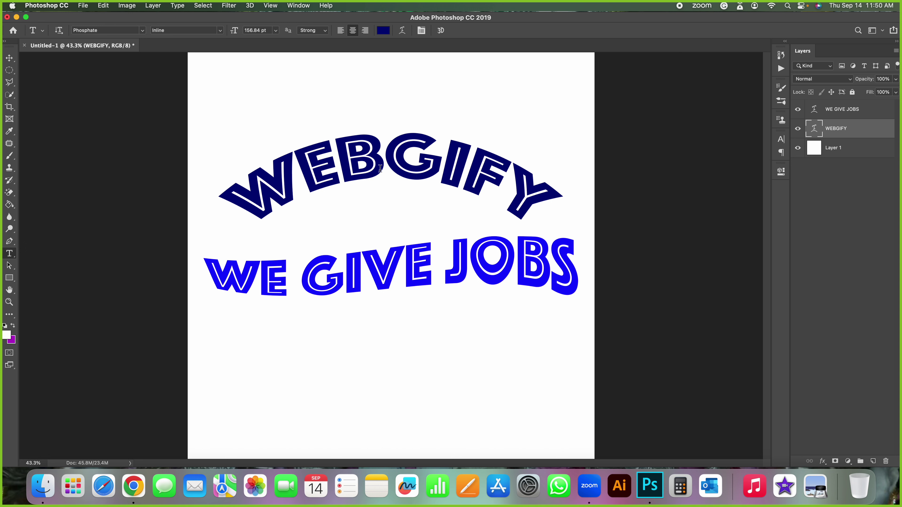
Add a new empty layer above WE GIVE JOBS and switch to the Horizontal Type Tool.
{"action": "left_click", "coordinate": [848, 111]}
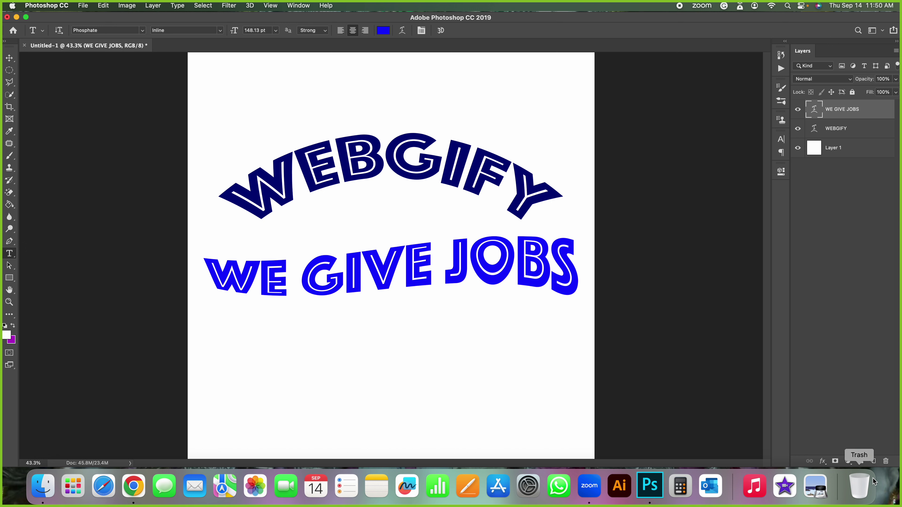
{"action": "left_click", "coordinate": [873, 461]}
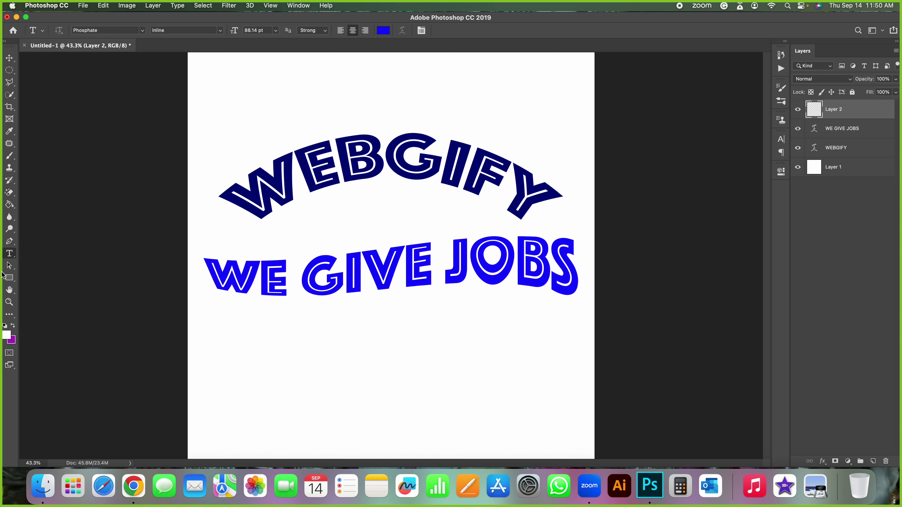
{"action": "right_click", "coordinate": [10, 253]}
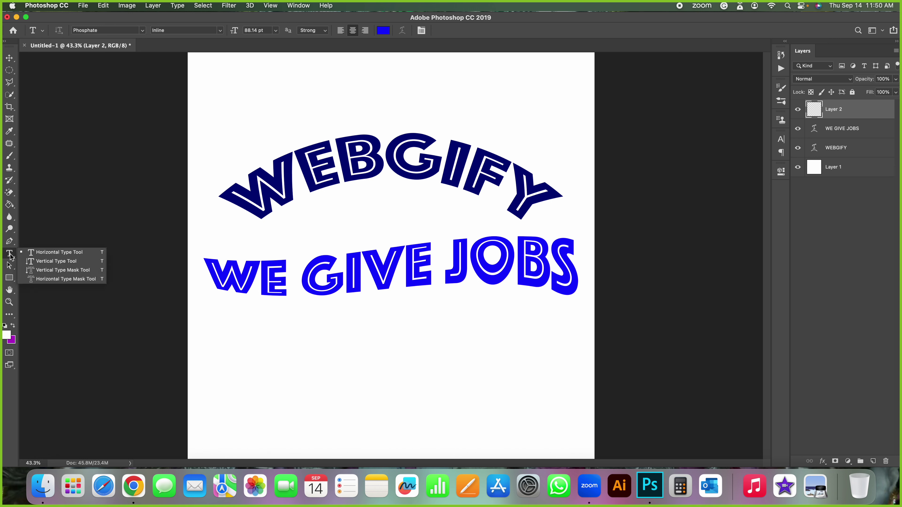
{"action": "left_click", "coordinate": [37, 252]}
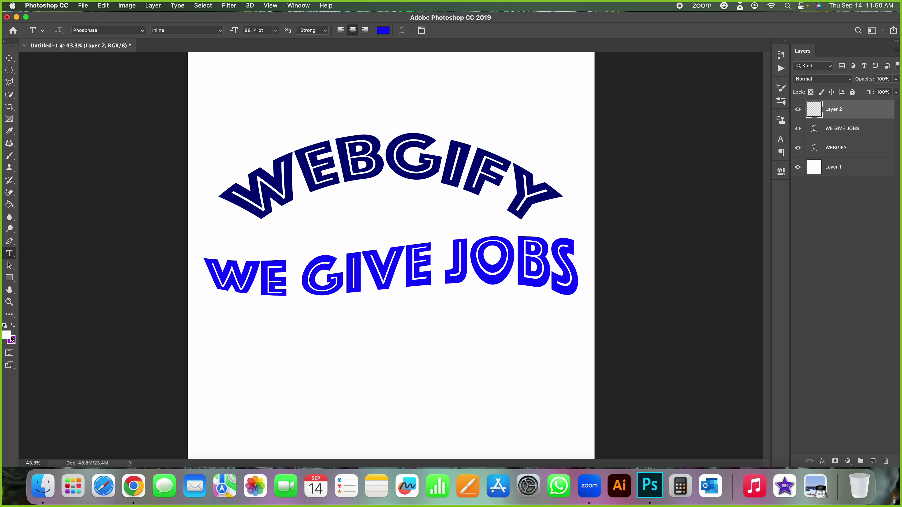
Set the text colour to magenta e400ff, leaving Layer 2 active.
{"action": "left_click", "coordinate": [384, 31]}
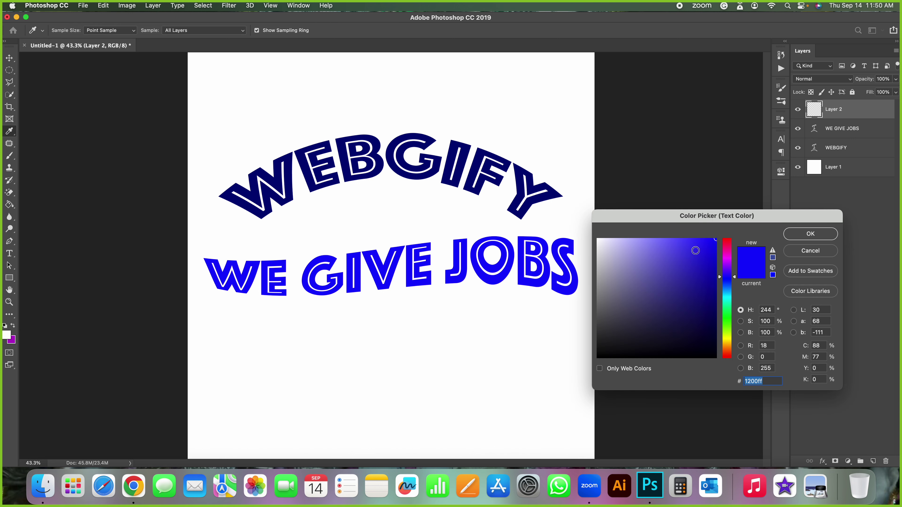
{"action": "left_click", "coordinate": [725, 260]}
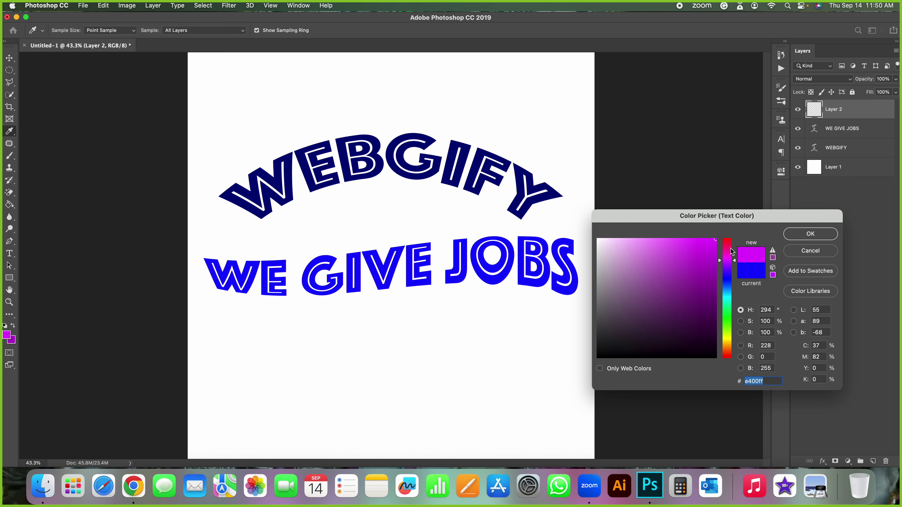
{"action": "left_click", "coordinate": [812, 235]}
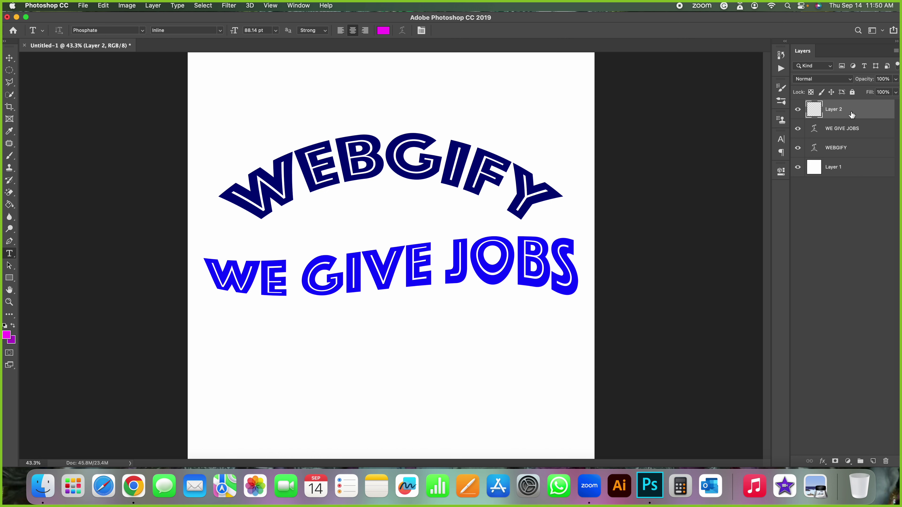
{"action": "left_click", "coordinate": [337, 158]}
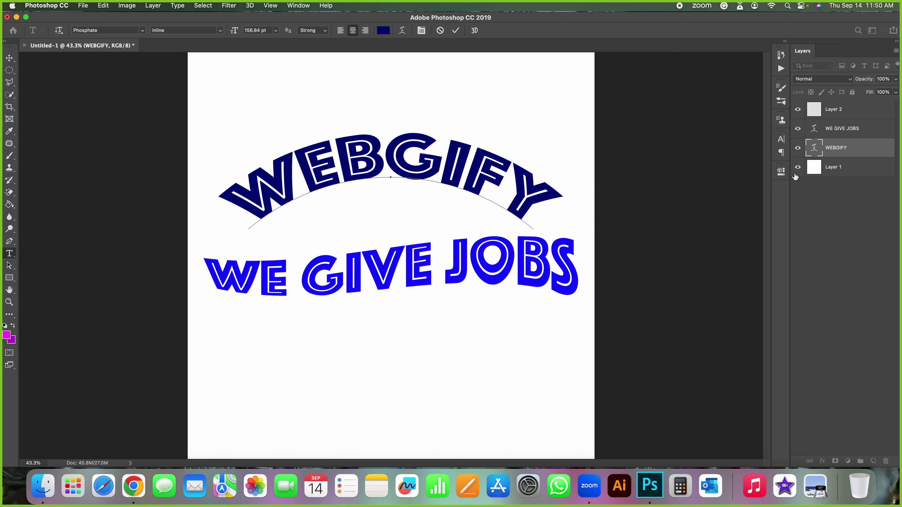
{"action": "left_click", "coordinate": [833, 114]}
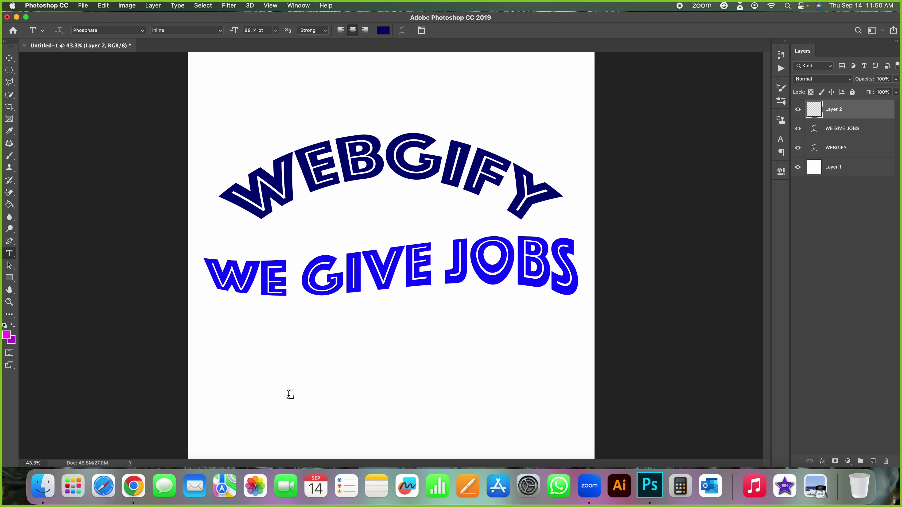
Replace the LOREM IPSUM placeholder with the tagline ONLINE LEARNING WITH EARING.
{"action": "left_click", "coordinate": [256, 381]}
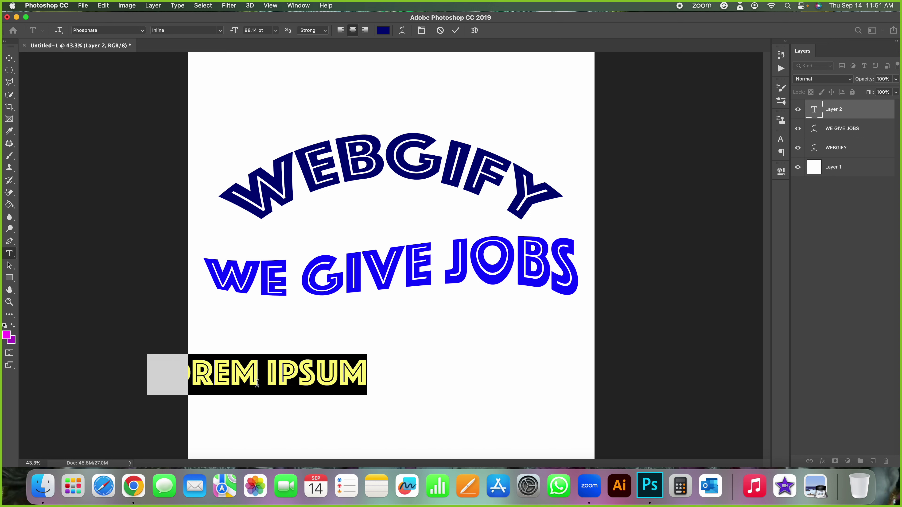
{"action": "left_click_drag", "start_coordinate": [259, 345], "coordinate": [402, 337]}
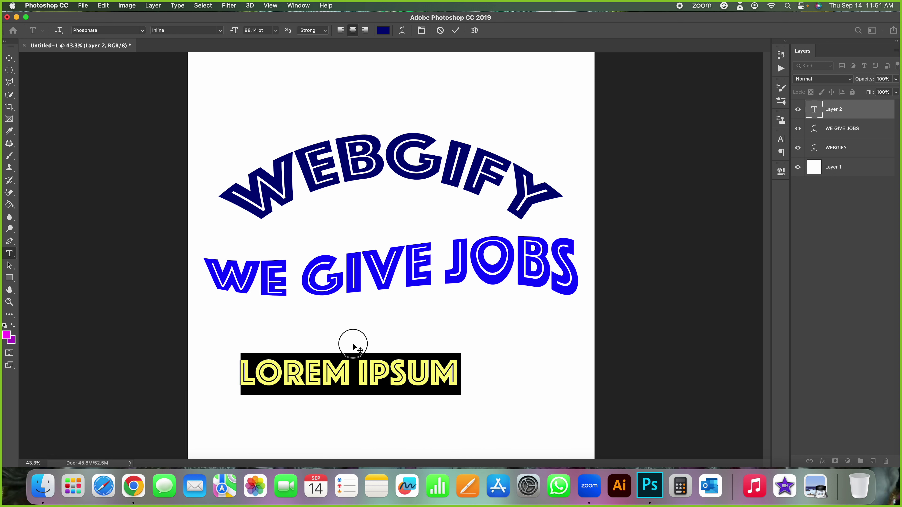
{"action": "left_click", "coordinate": [322, 374]}
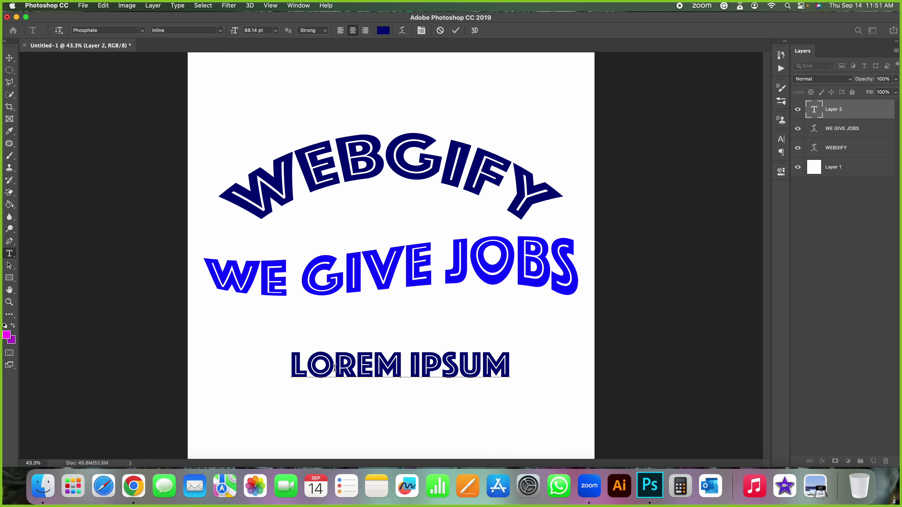
{"action": "triple_click", "coordinate": [370, 366]}
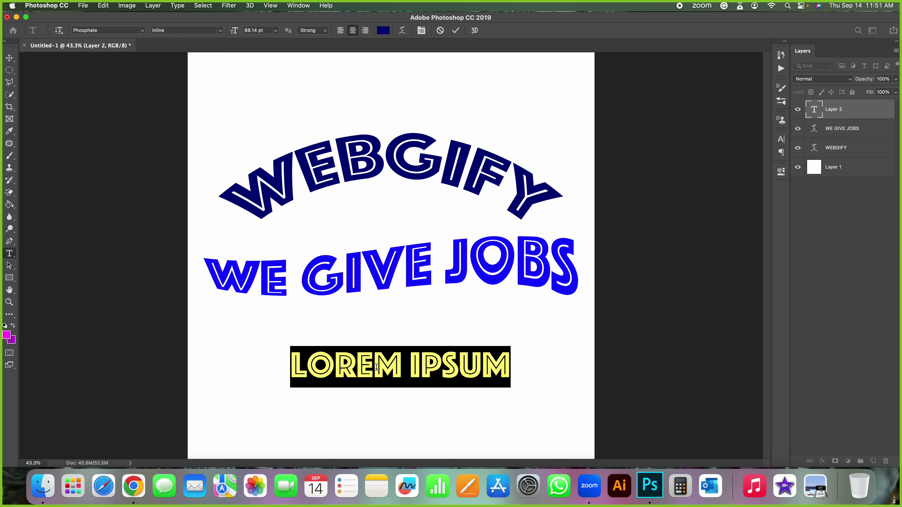
{"action": "type", "text": "O"}
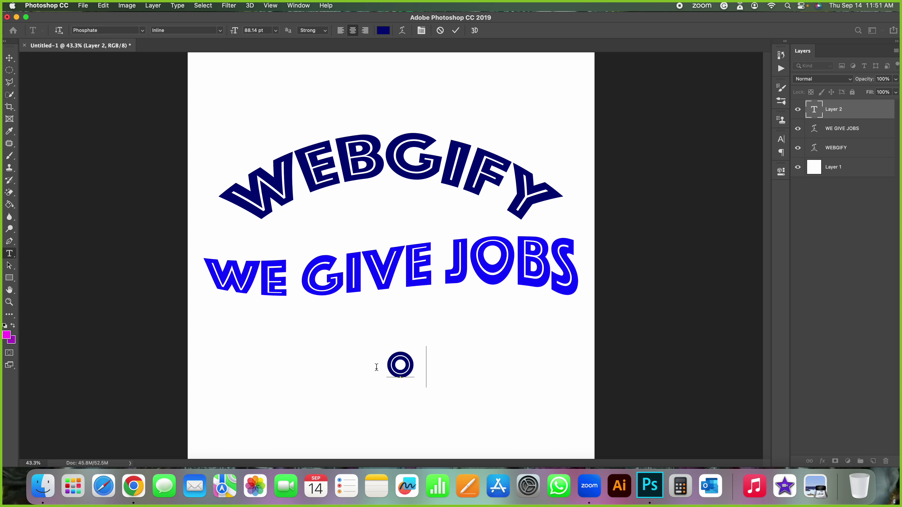
{"action": "type", "text": "NLINE LEAR"}
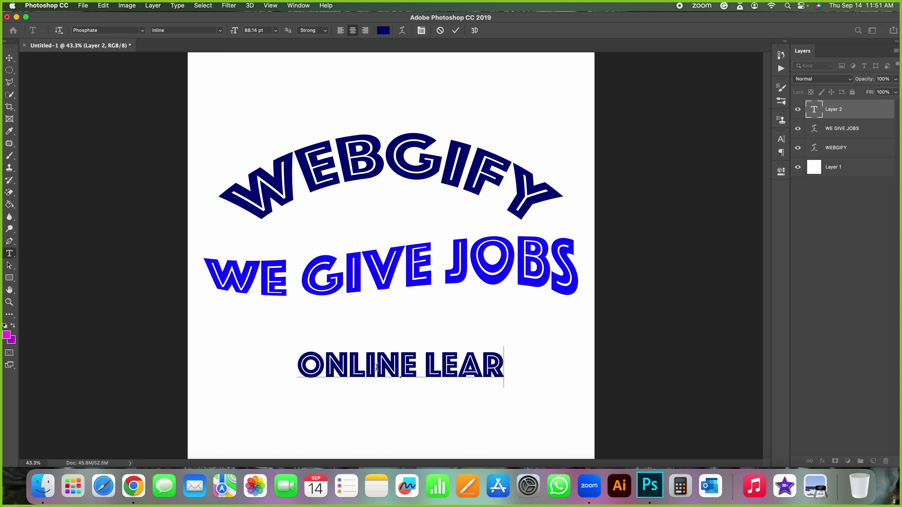
{"action": "type", "text": "NING WITH E"}
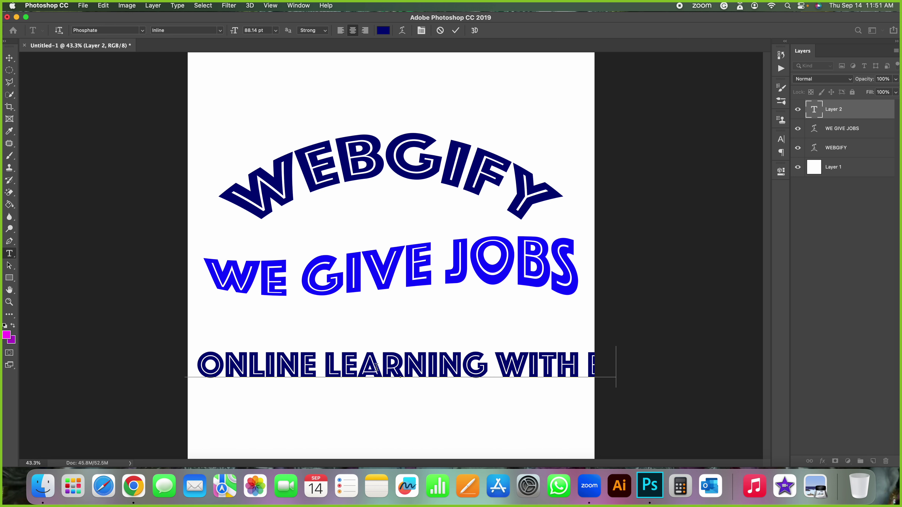
{"action": "type", "text": "AR"}
{"action": "key", "text": "super+a"}
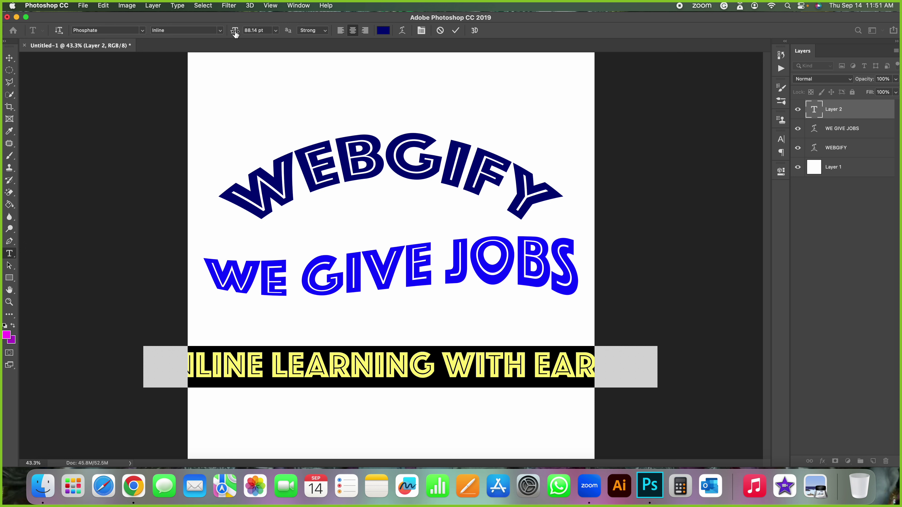
Shrink the tagline to 59.14 pt and move it lower on the page.
{"action": "left_click_drag", "start_coordinate": [235, 33], "coordinate": [217, 34]}
{"action": "left_click_drag", "start_coordinate": [379, 334], "coordinate": [368, 301]}
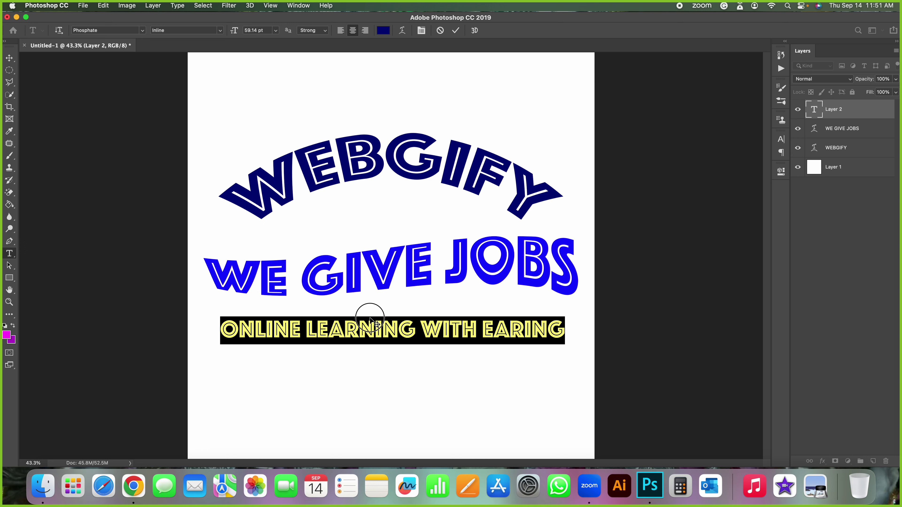
{"action": "left_click_drag", "start_coordinate": [370, 307], "coordinate": [371, 356]}
{"action": "left_click", "coordinate": [368, 375]}
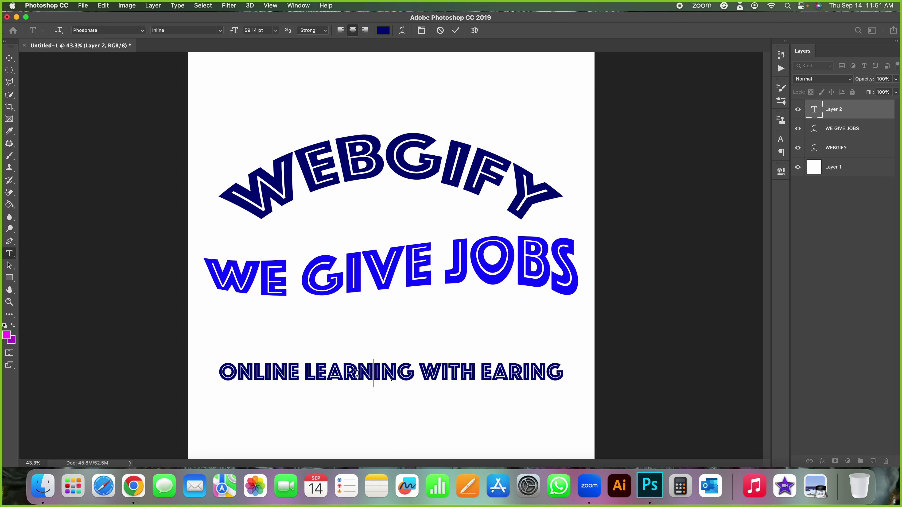
Retype the G of LEARNING, centre the tagline below WE GIVE JOBS, and commit.
{"action": "left_click", "coordinate": [412, 372]}
{"action": "key", "text": "BackSpace"}
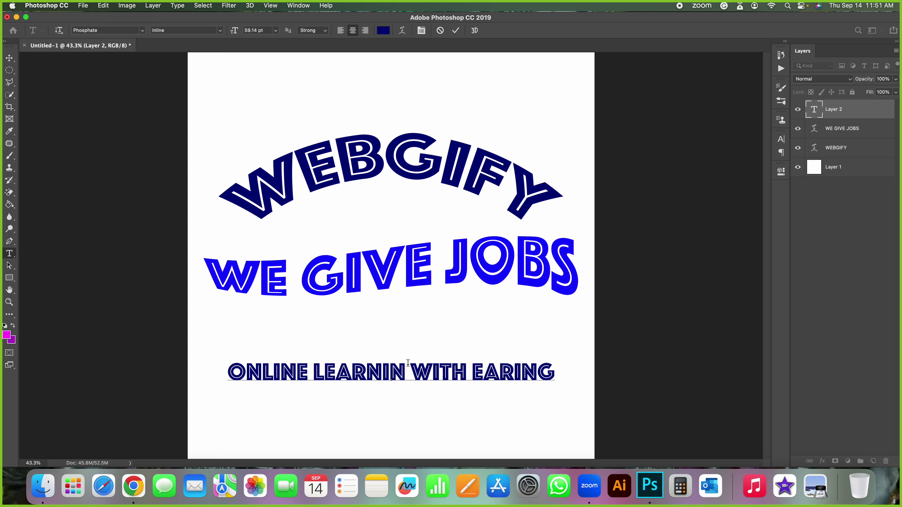
{"action": "type", "text": "G"}
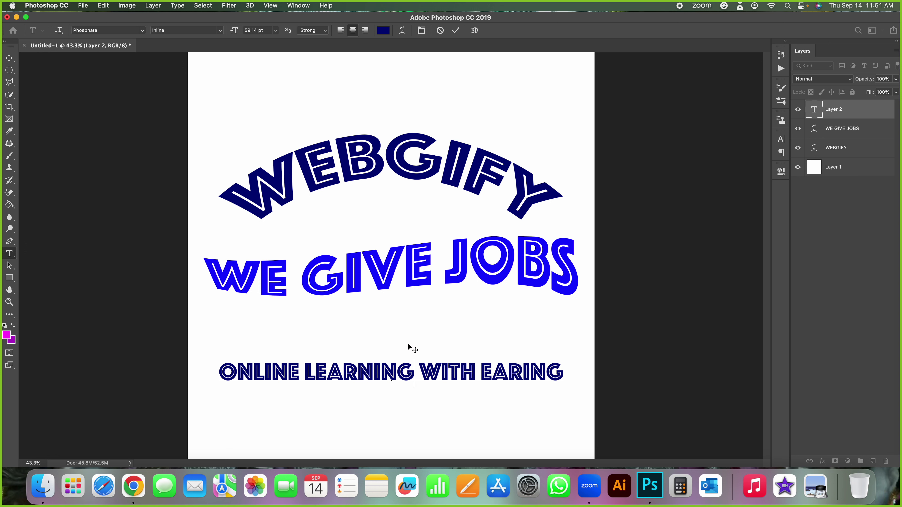
{"action": "mouse_move", "coordinate": [397, 357]}
{"action": "left_mouse_down"}
{"action": "mouse_move", "coordinate": [284, 316]}
{"action": "mouse_move", "coordinate": [422, 324]}
{"action": "mouse_move", "coordinate": [396, 312]}
{"action": "left_mouse_up"}
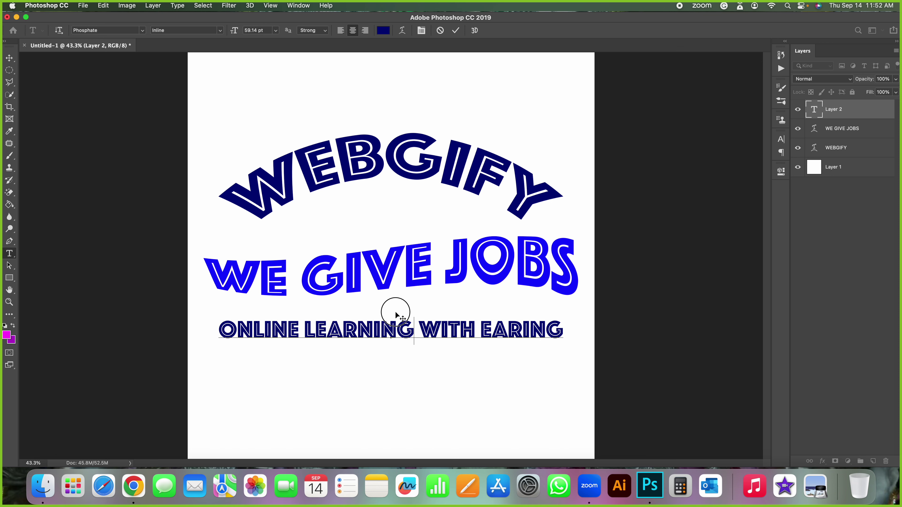
{"action": "left_click_drag", "start_coordinate": [396, 313], "coordinate": [402, 314]}
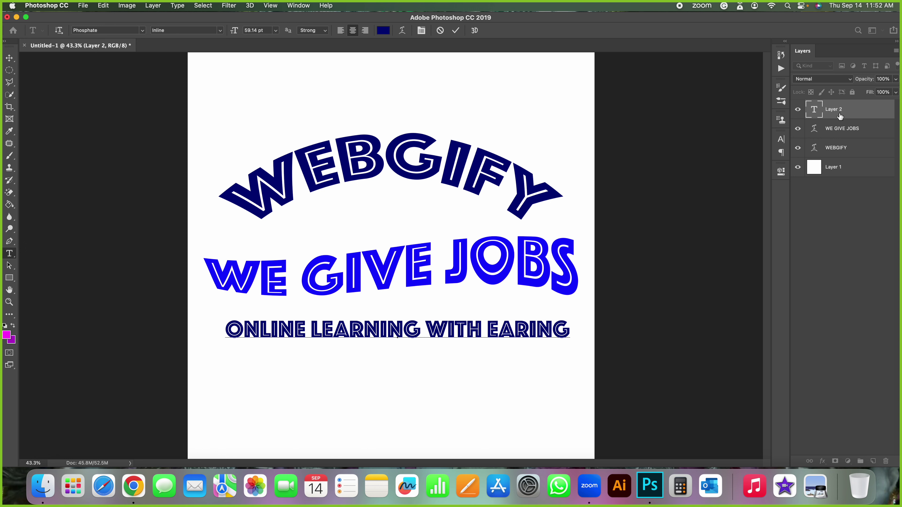
{"action": "left_click", "coordinate": [455, 30]}
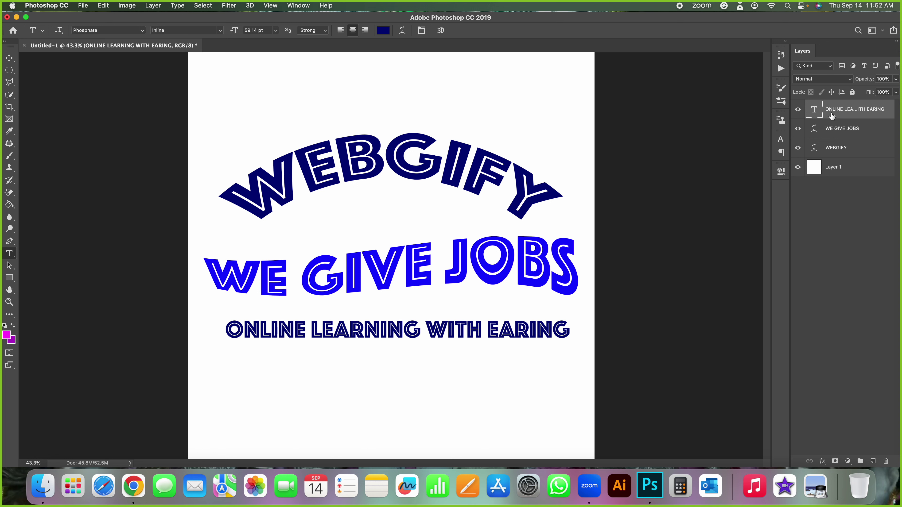
Insert the missing N so the tagline reads EARNING, and commit the edit.
{"action": "left_click_drag", "start_coordinate": [789, 132], "coordinate": [759, 135]}
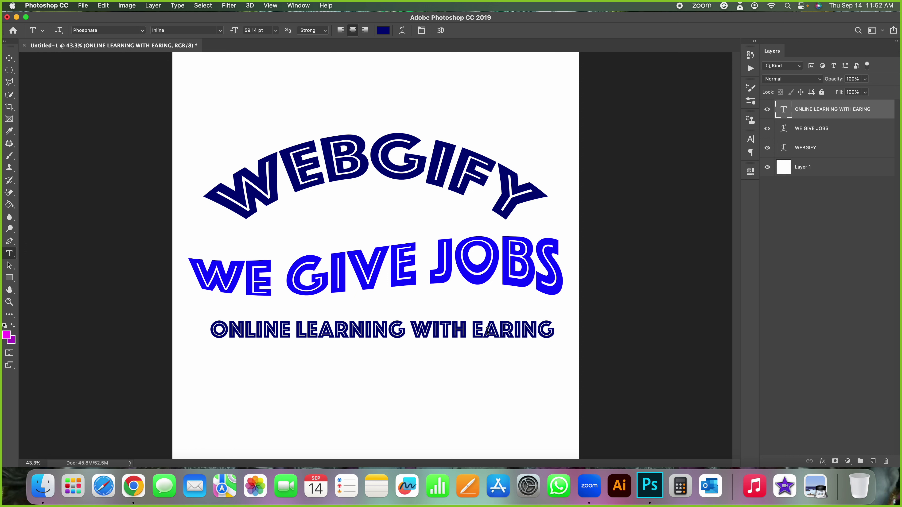
{"action": "left_click", "coordinate": [515, 328]}
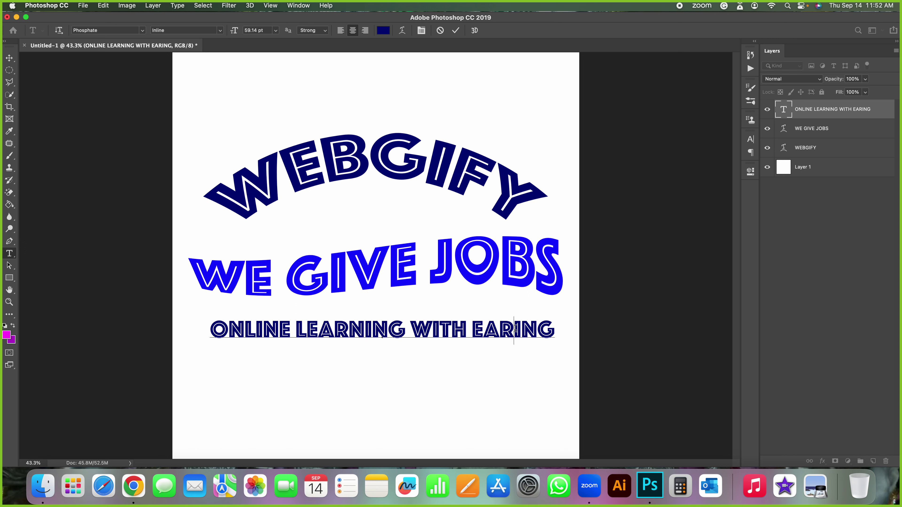
{"action": "type", "text": "N"}
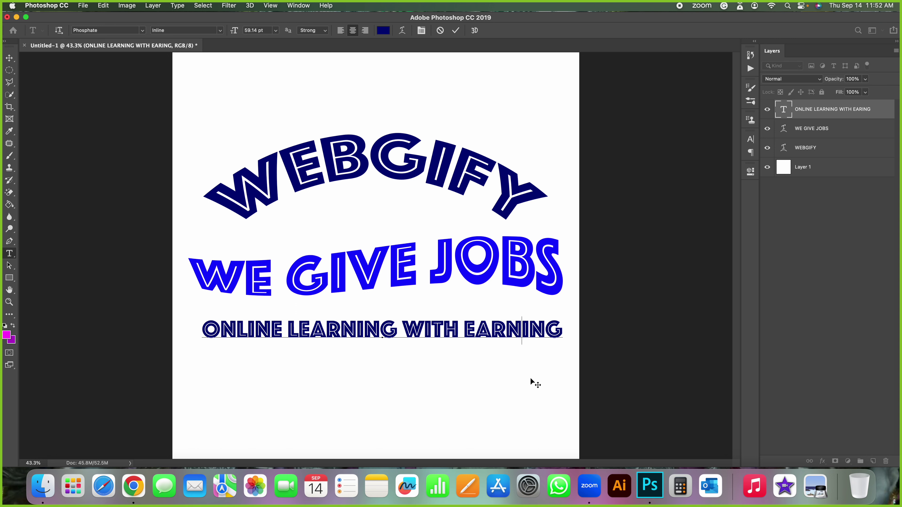
{"action": "left_click", "coordinate": [456, 31]}
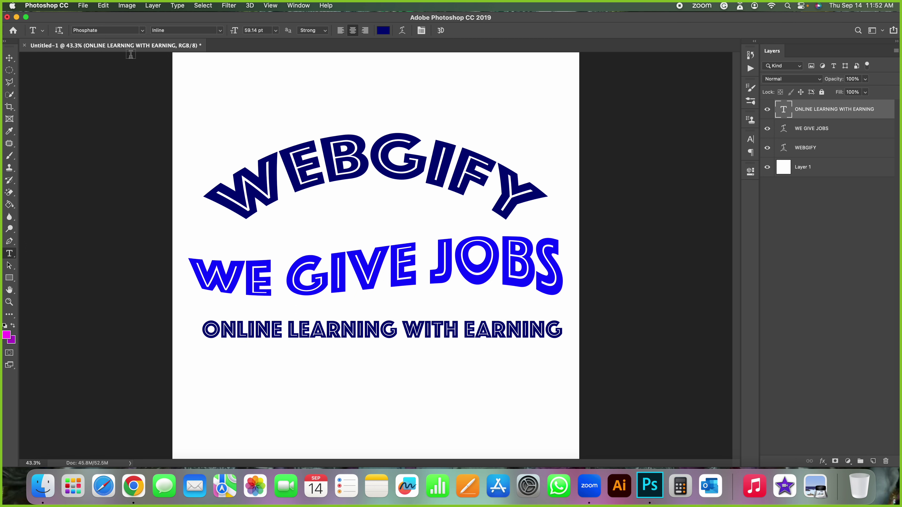
Try Bodoni 72 Smallcaps in Book style on the tagline.
{"action": "left_click", "coordinate": [143, 31]}
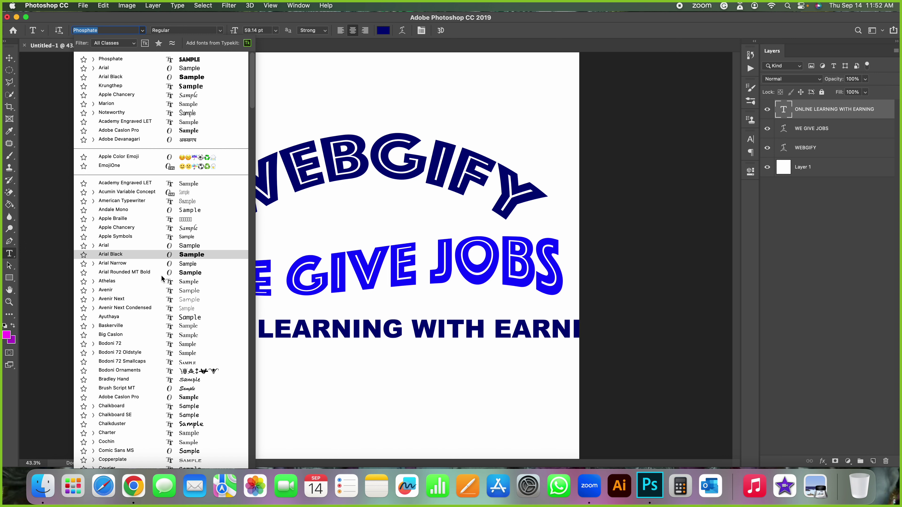
{"action": "left_click", "coordinate": [173, 363]}
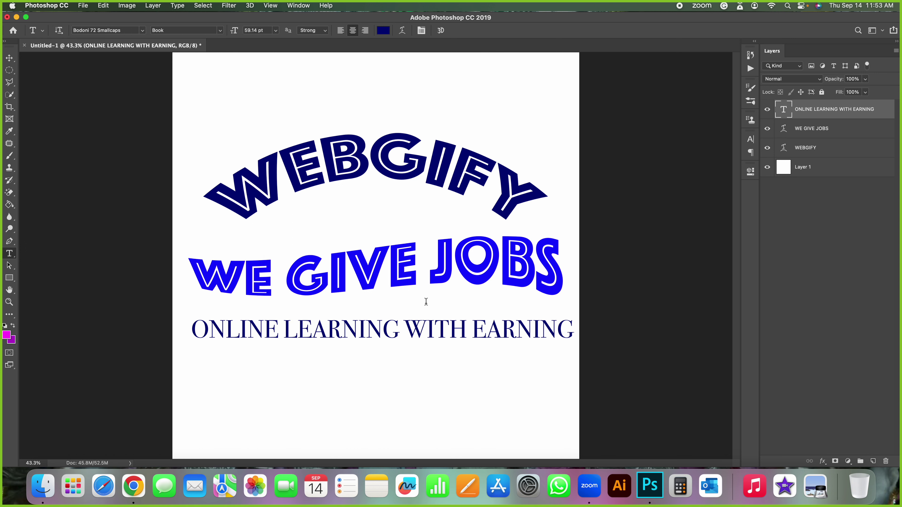
{"action": "left_click", "coordinate": [220, 30]}
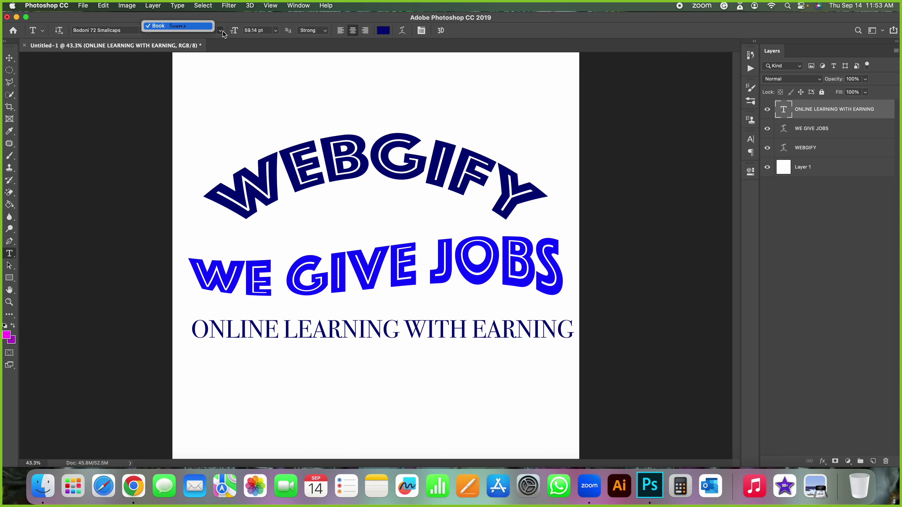
{"action": "left_click", "coordinate": [163, 29]}
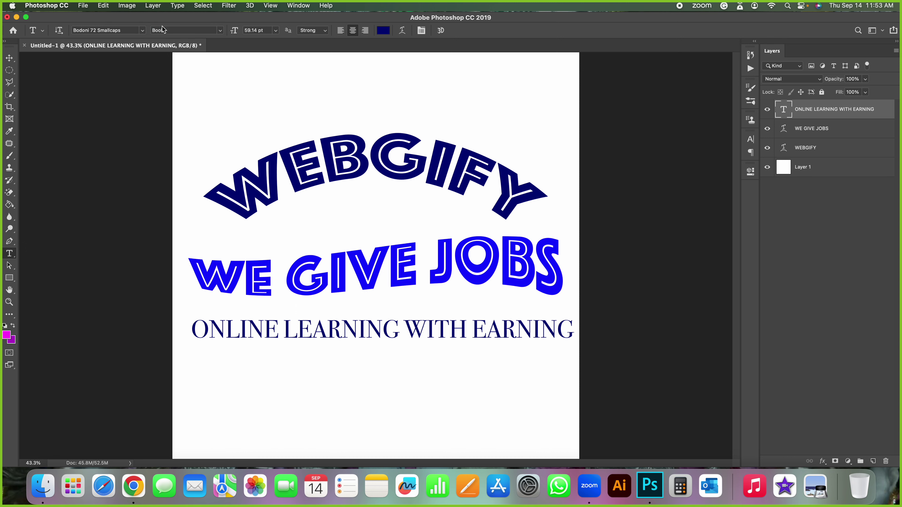
Switch the tagline to Marker Felt Wide, keeping its navy colour.
{"action": "left_click", "coordinate": [143, 30]}
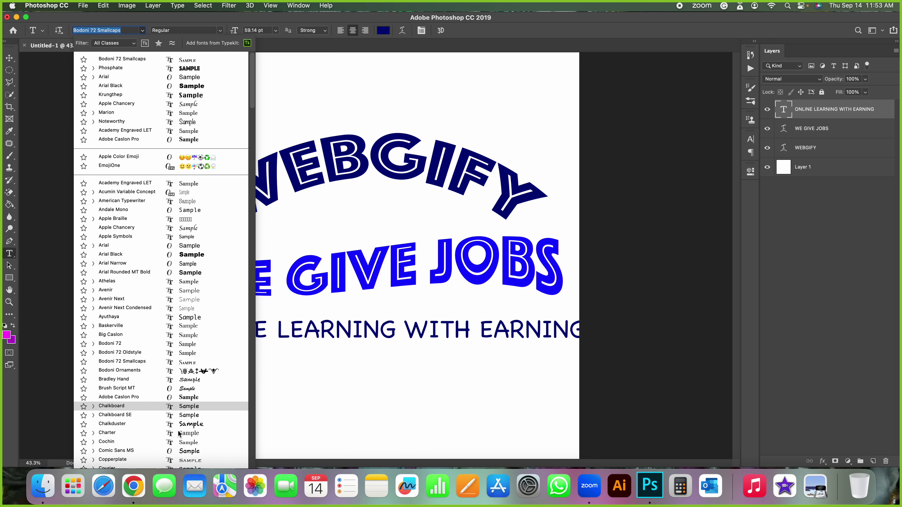
{"action": "scroll", "coordinate": [179, 391], "scroll_direction": "down", "scroll_amount": 15}
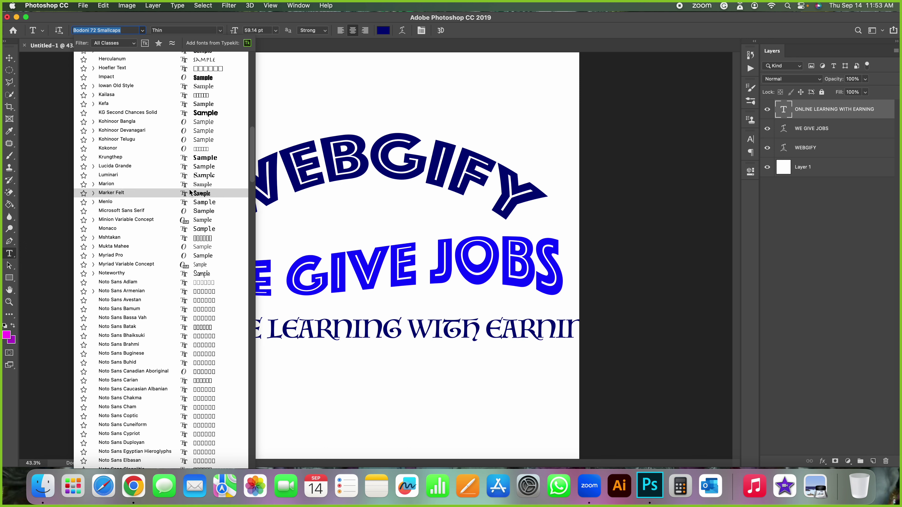
{"action": "left_click", "coordinate": [191, 194]}
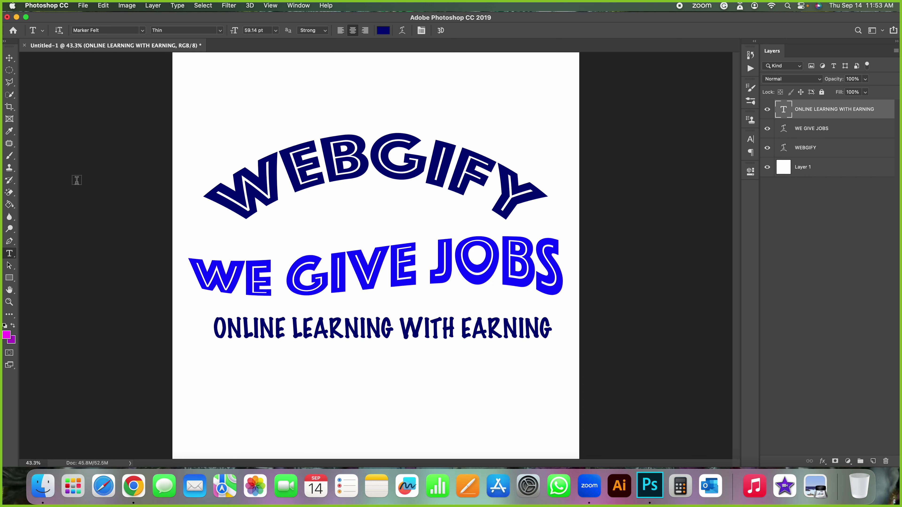
{"action": "left_click", "coordinate": [220, 34]}
{"action": "left_click", "coordinate": [180, 37]}
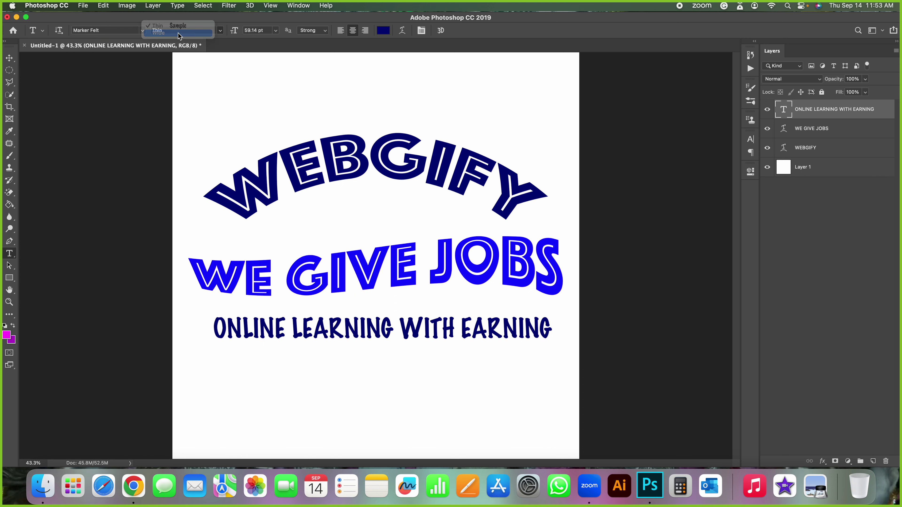
{"action": "left_click", "coordinate": [384, 31]}
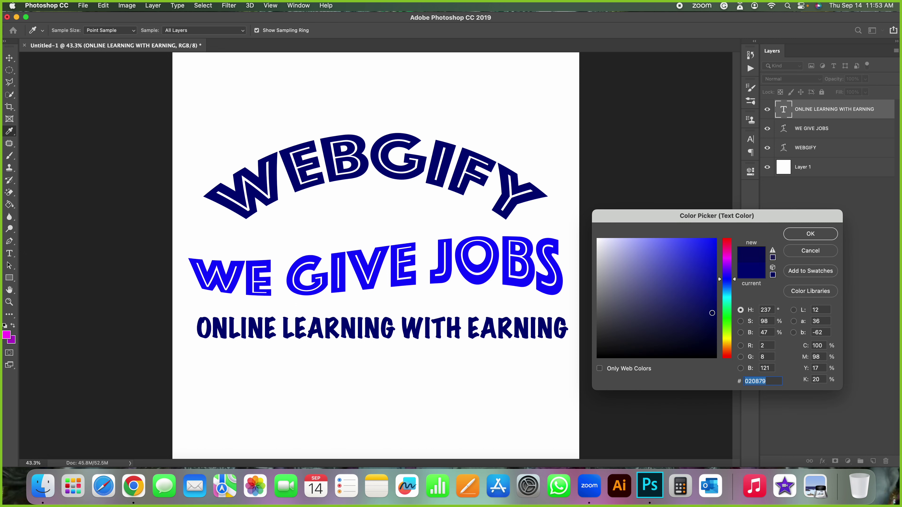
{"action": "left_click", "coordinate": [814, 234]}
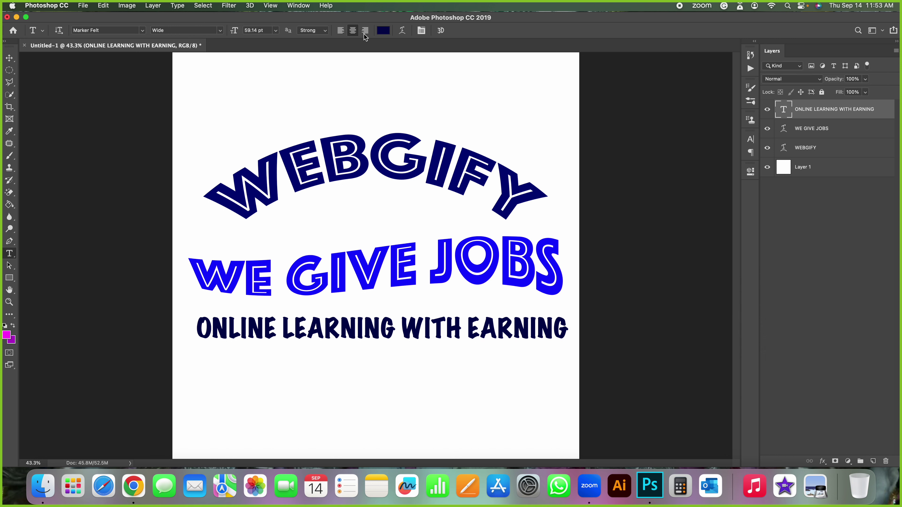
Apply a Fish warp to the tagline with about +29% bend.
{"action": "left_click", "coordinate": [402, 30]}
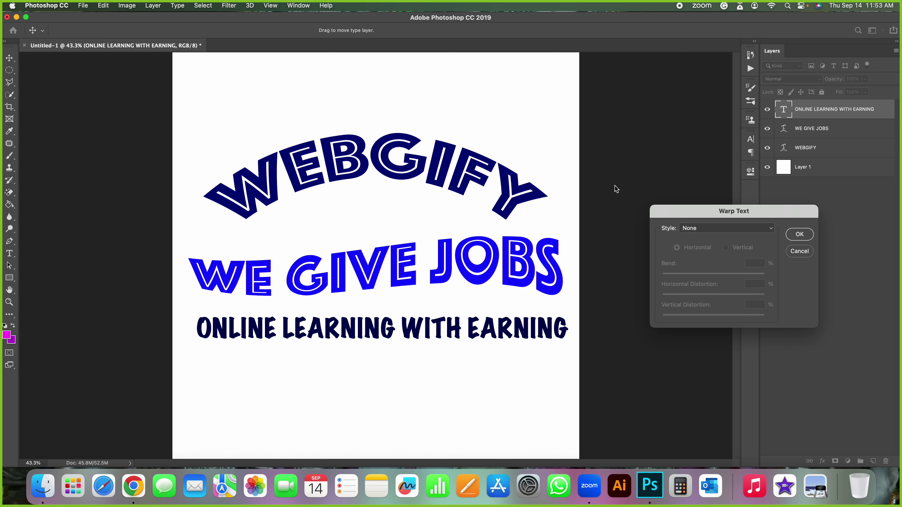
{"action": "left_click", "coordinate": [720, 231]}
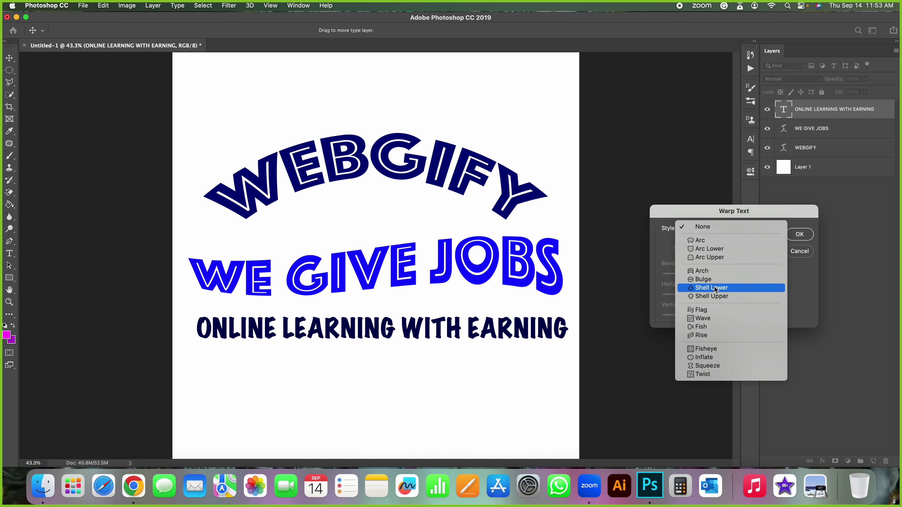
{"action": "left_click", "coordinate": [714, 327]}
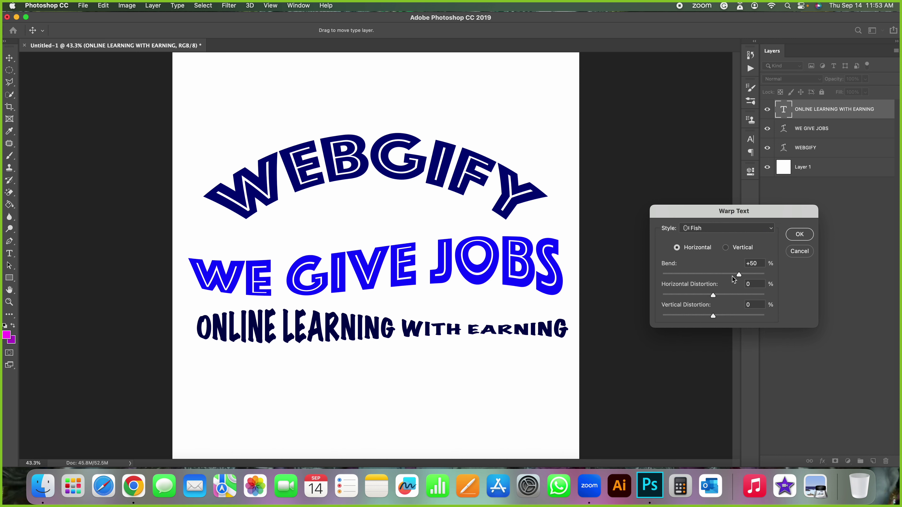
{"action": "left_click_drag", "start_coordinate": [738, 275], "coordinate": [728, 275]}
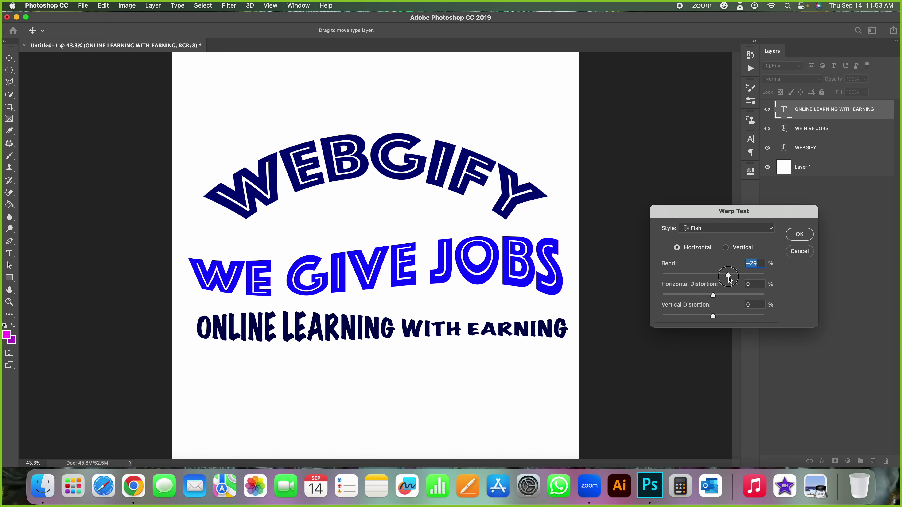
{"action": "left_click", "coordinate": [807, 234]}
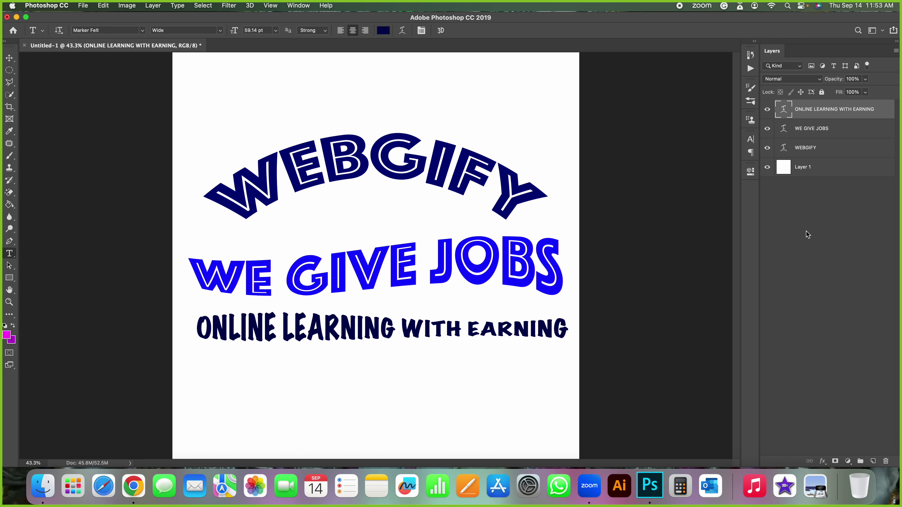
Reduce the tagline's font size to 50.14 pt.
{"action": "left_click", "coordinate": [11, 256]}
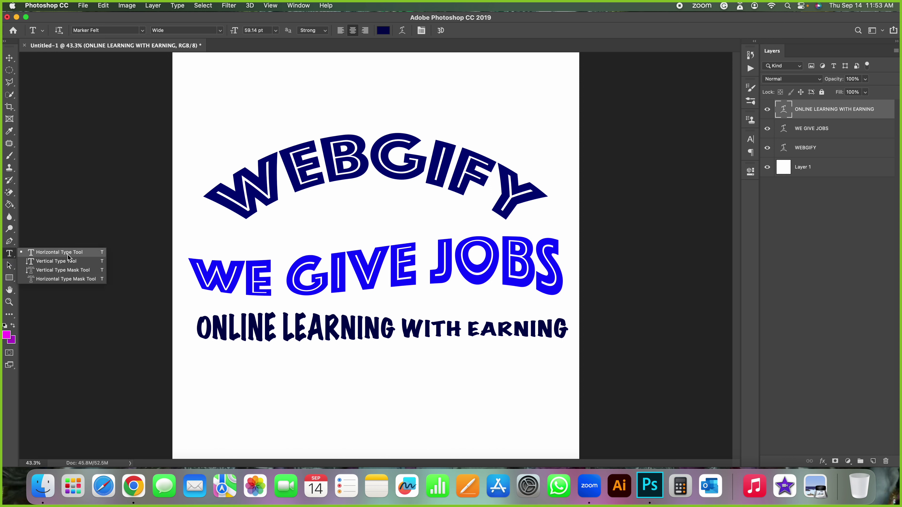
{"action": "left_click", "coordinate": [74, 253]}
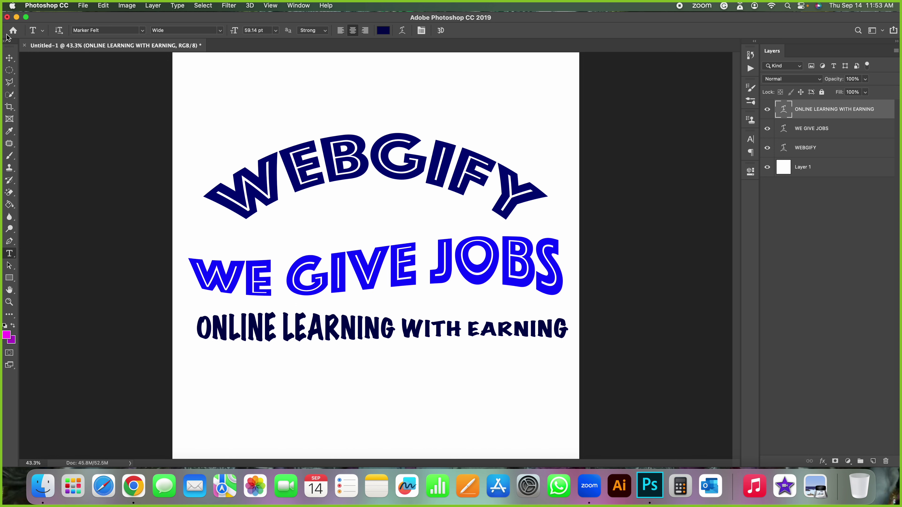
{"action": "left_click", "coordinate": [143, 30]}
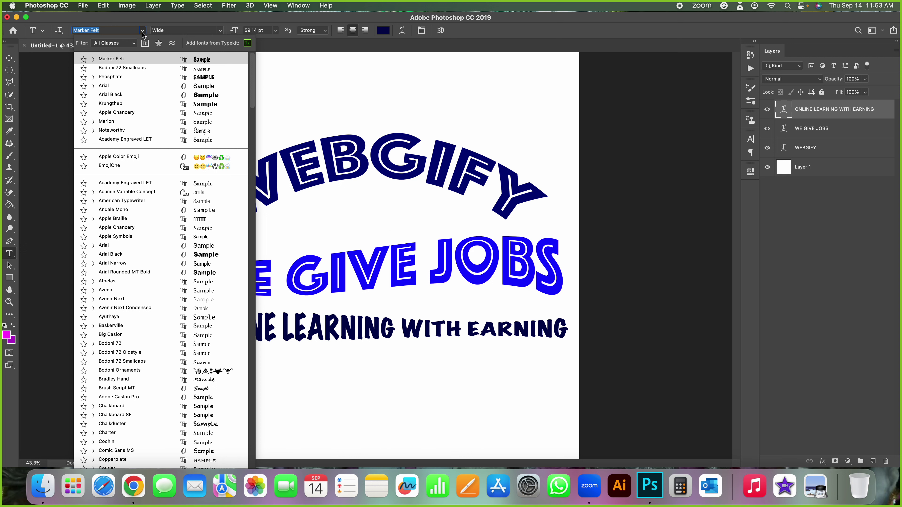
{"action": "left_click", "coordinate": [220, 32]}
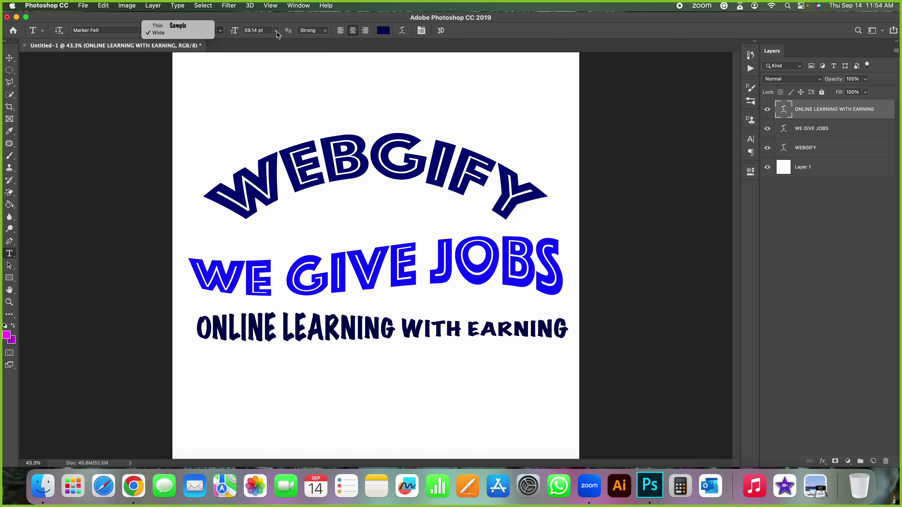
{"action": "left_click", "coordinate": [234, 33]}
{"action": "left_click_drag", "start_coordinate": [234, 33], "coordinate": [249, 33]}
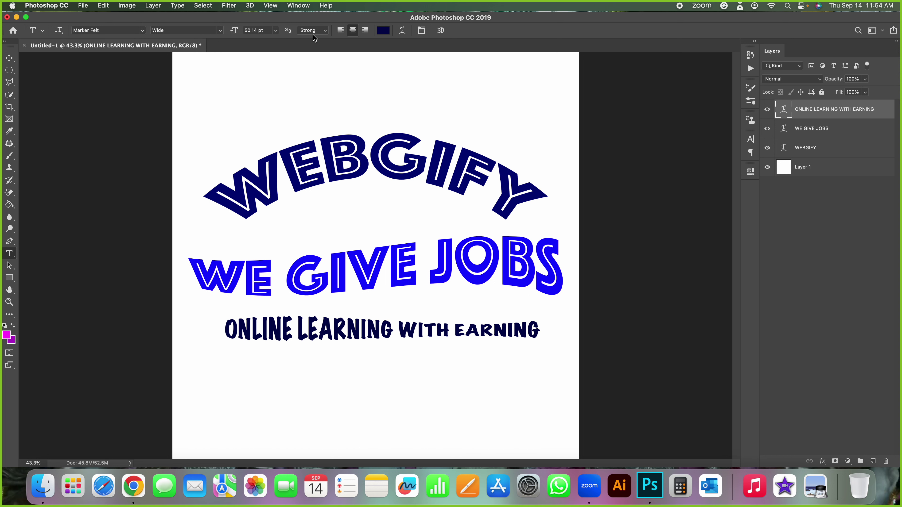
Keep the tagline centre-aligned and colour it pure red ff0000.
{"action": "left_click", "coordinate": [342, 32]}
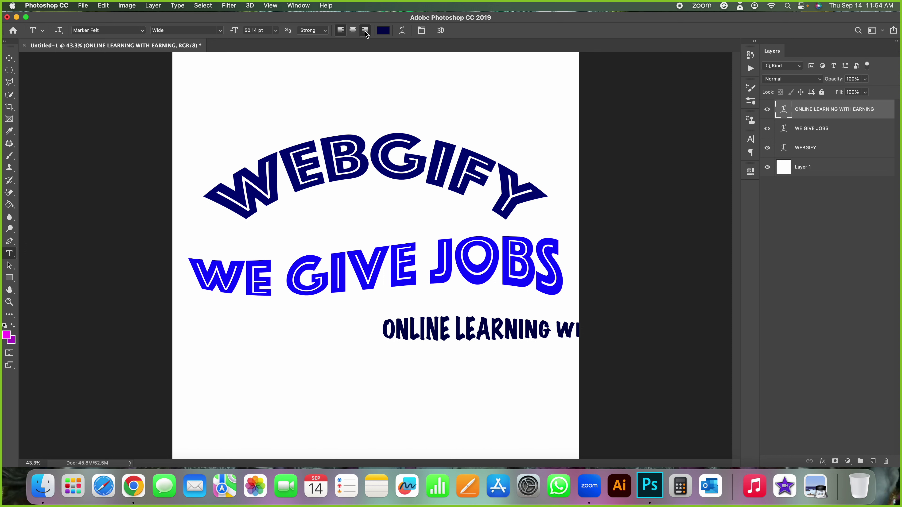
{"action": "left_click", "coordinate": [365, 31]}
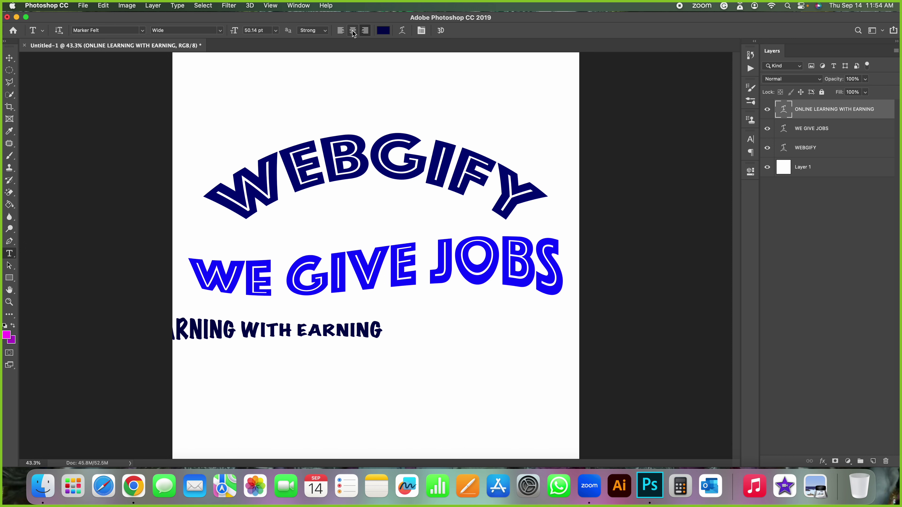
{"action": "left_click", "coordinate": [386, 32]}
{"action": "left_click_drag", "start_coordinate": [725, 253], "coordinate": [733, 237]}
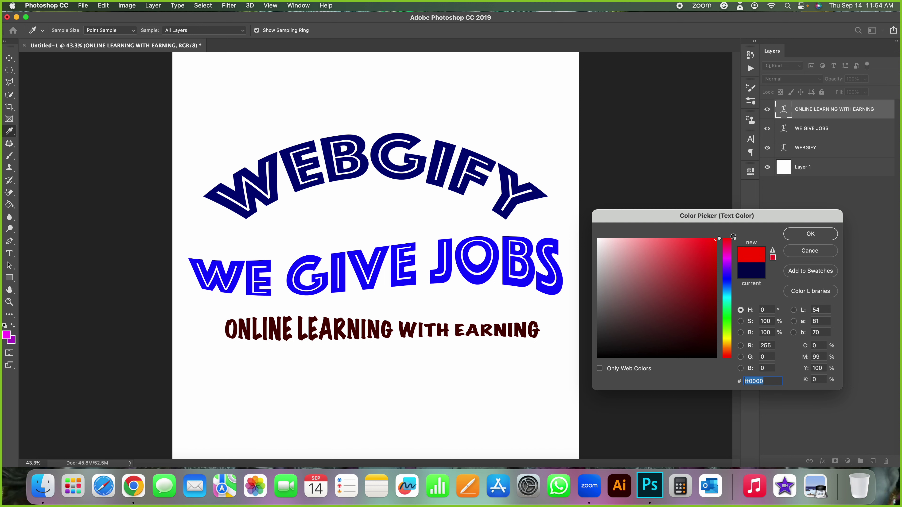
{"action": "left_click", "coordinate": [810, 234]}
Change the red tagline's warp to Arch with a +14 bend.
{"action": "left_click", "coordinate": [407, 33]}
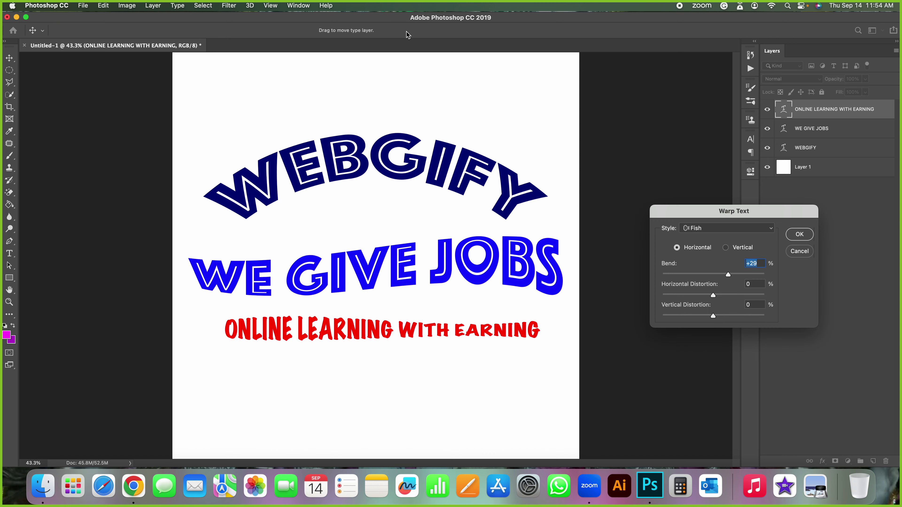
{"action": "left_click", "coordinate": [747, 231]}
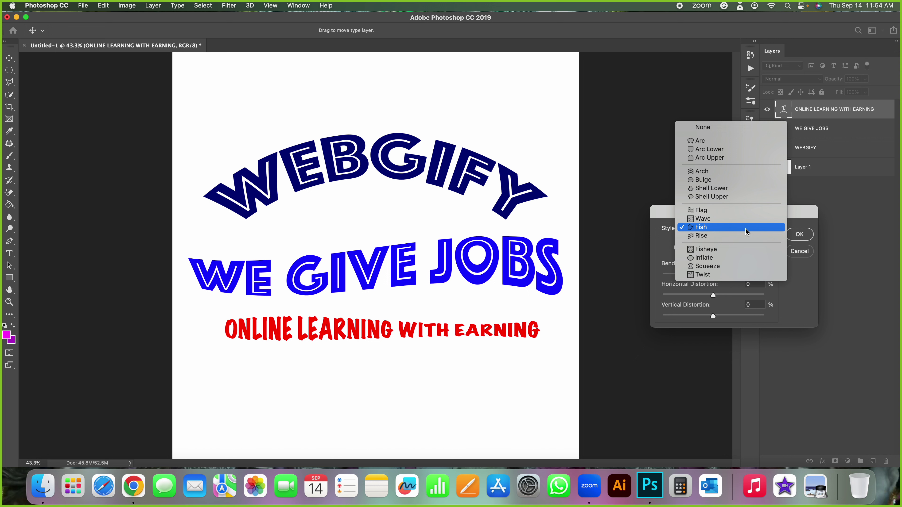
{"action": "left_click", "coordinate": [734, 249]}
{"action": "left_click", "coordinate": [725, 231]}
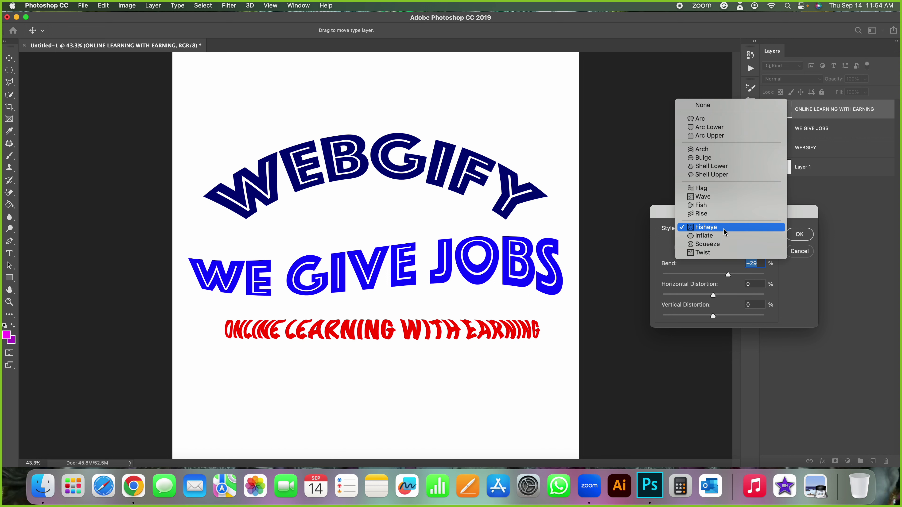
{"action": "left_click", "coordinate": [709, 153]}
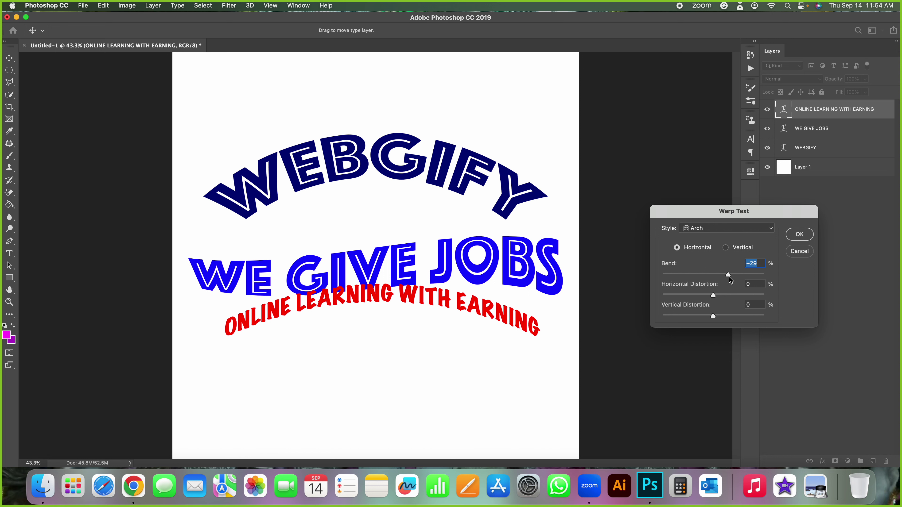
{"action": "left_click_drag", "start_coordinate": [730, 279], "coordinate": [724, 279]}
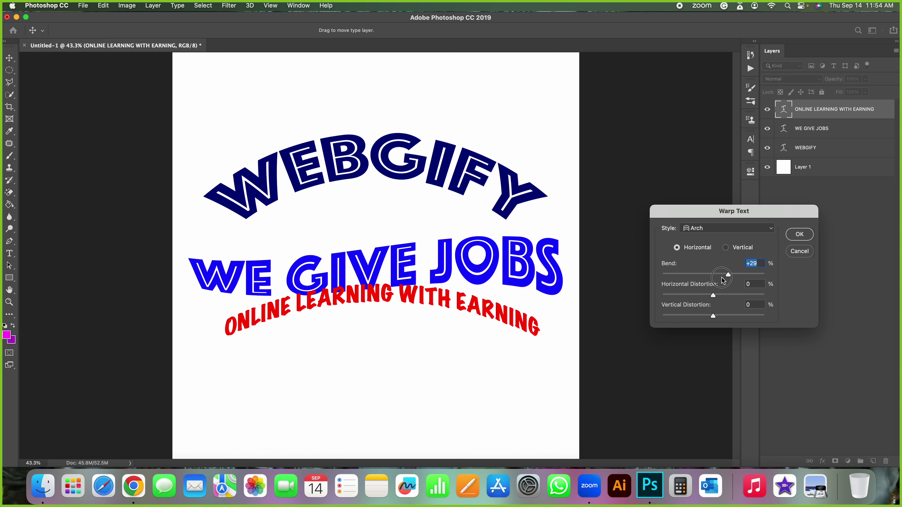
{"action": "left_click", "coordinate": [799, 234]}
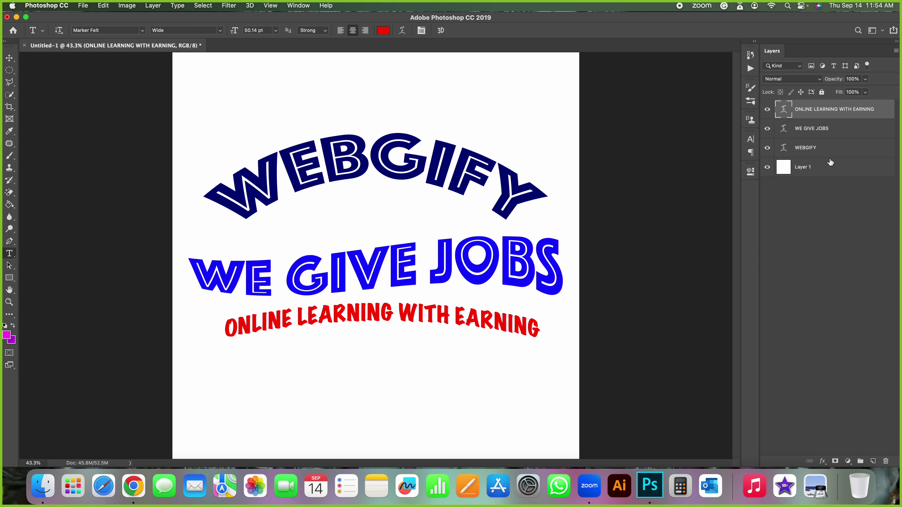
{"action": "key", "text": "ctrl+t"}
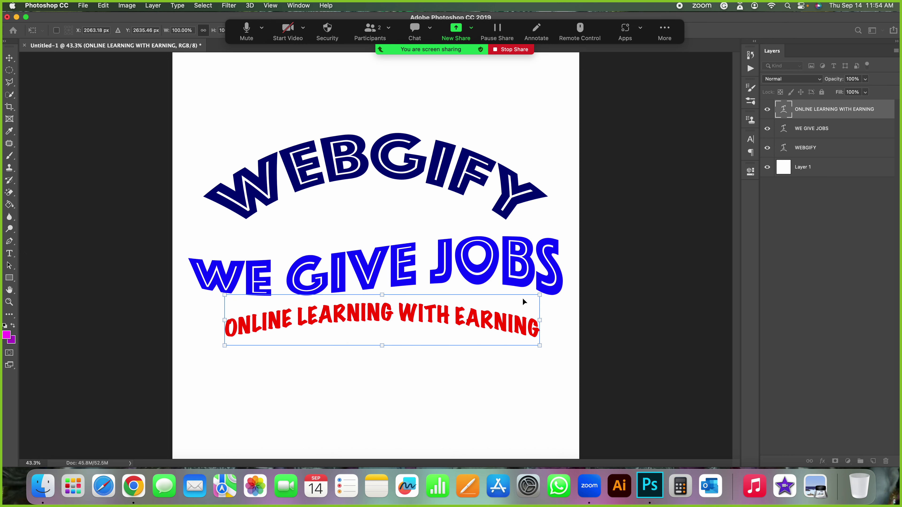
{"action": "left_click", "coordinate": [665, 30]}
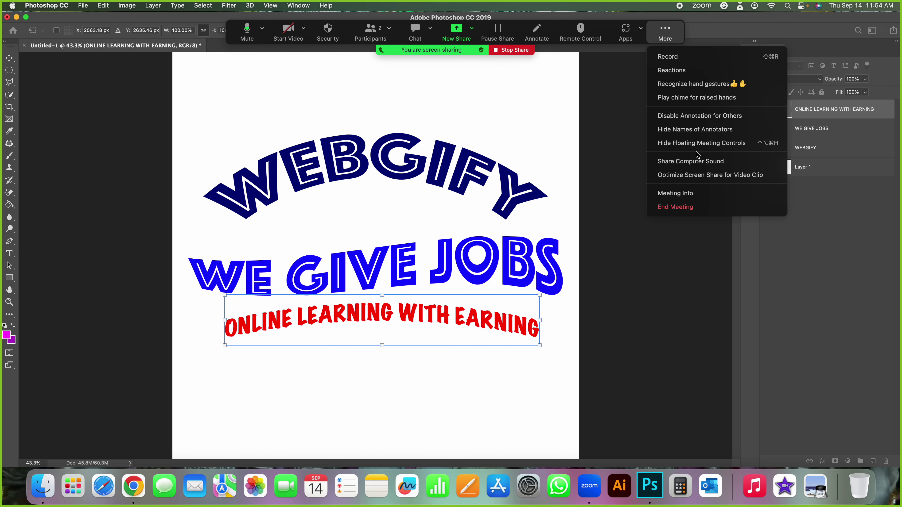
{"action": "left_click", "coordinate": [696, 143]}
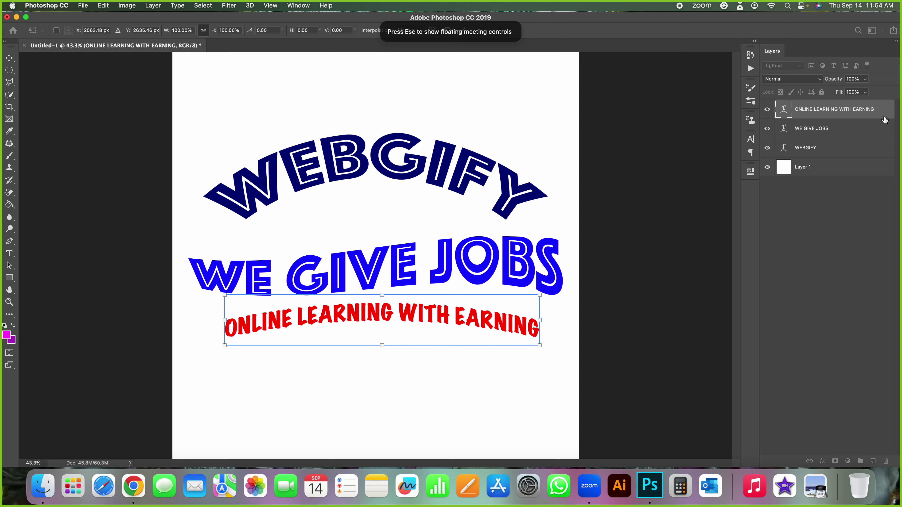
{"action": "left_click", "coordinate": [811, 133]}
{"action": "left_click", "coordinate": [814, 111]}
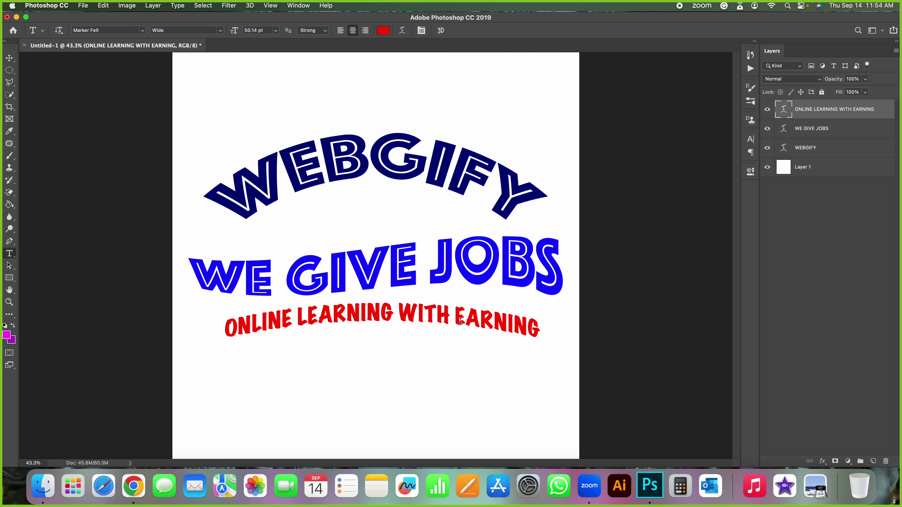
{"action": "left_click", "coordinate": [456, 256]}
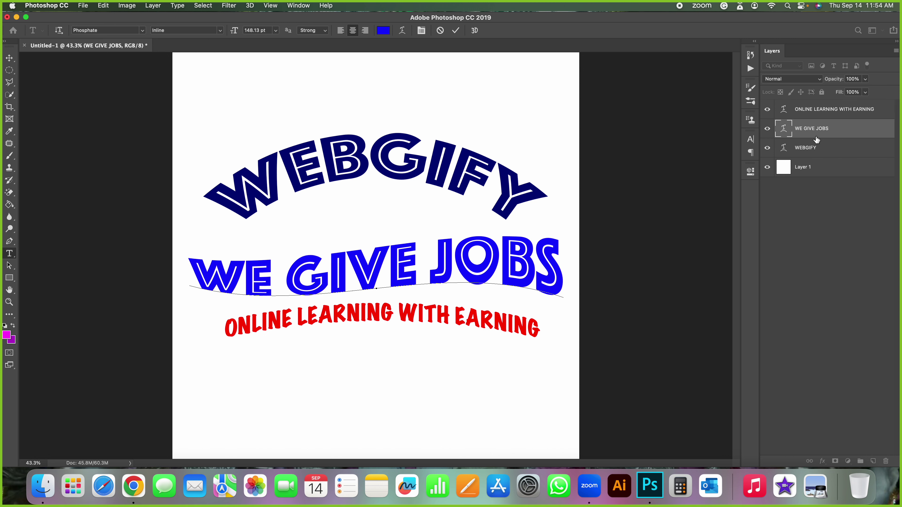
{"action": "key", "text": "BackSpace"}
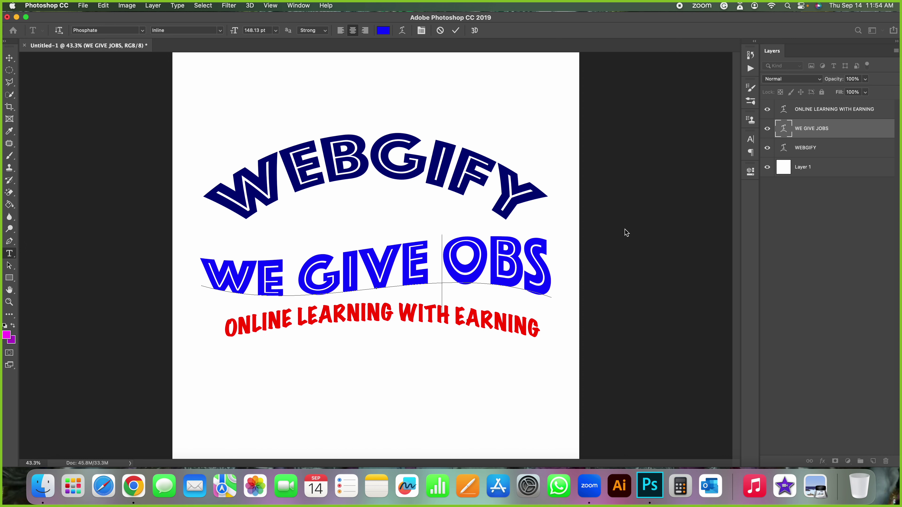
{"action": "type", "text": "J"}
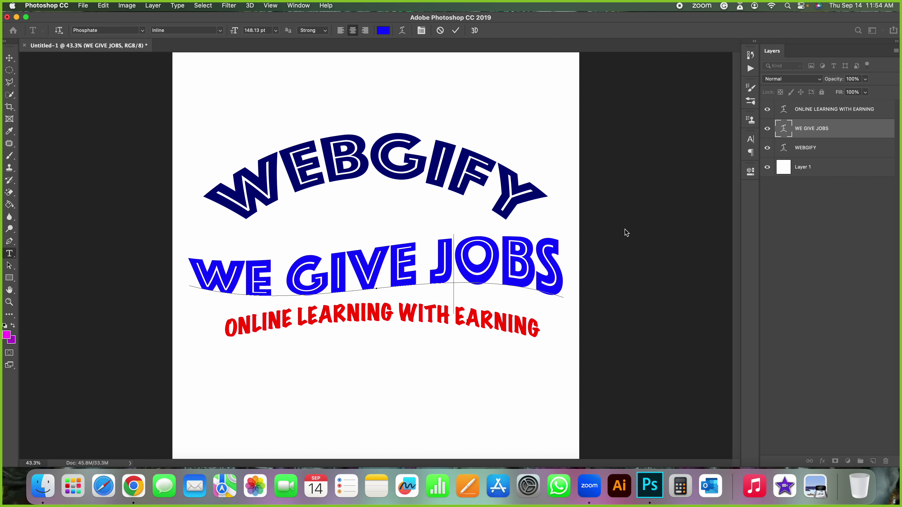
{"action": "left_click", "coordinate": [455, 31]}
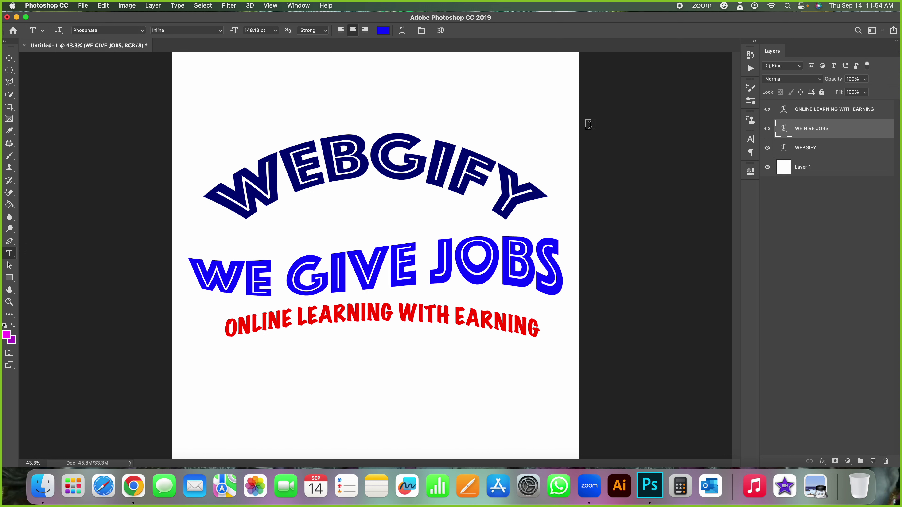